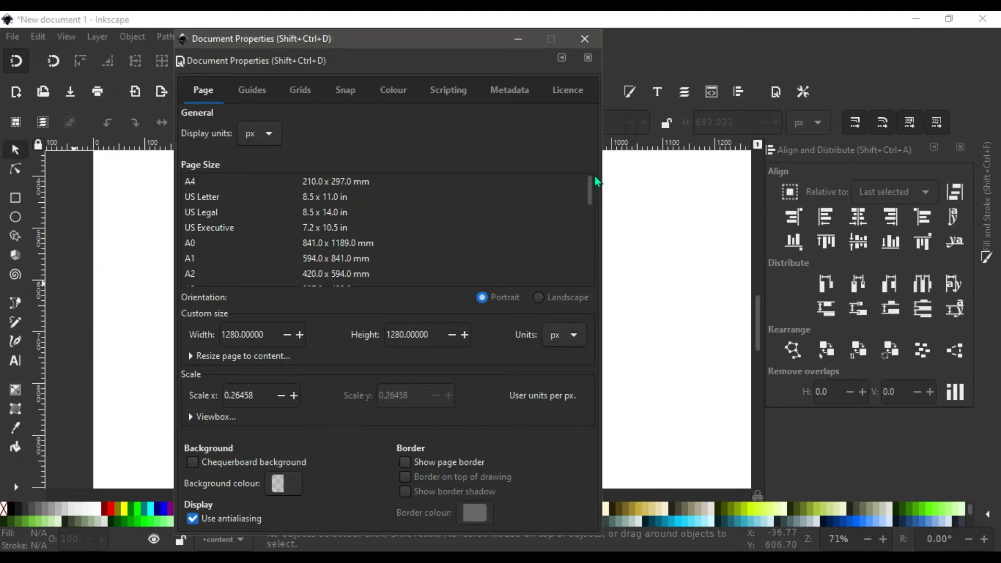
Close Document Properties, leaving a blank 1280 × 1280 px page
left_click(583, 39)
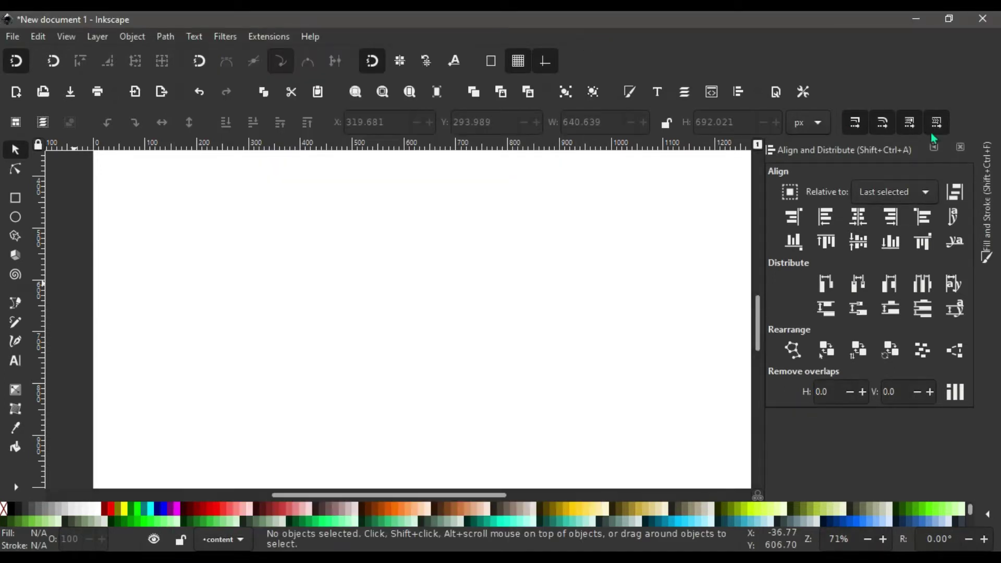
Collapse the Align and Distribute and Fill and Stroke docks to give the canvas more room
left_click(934, 151)
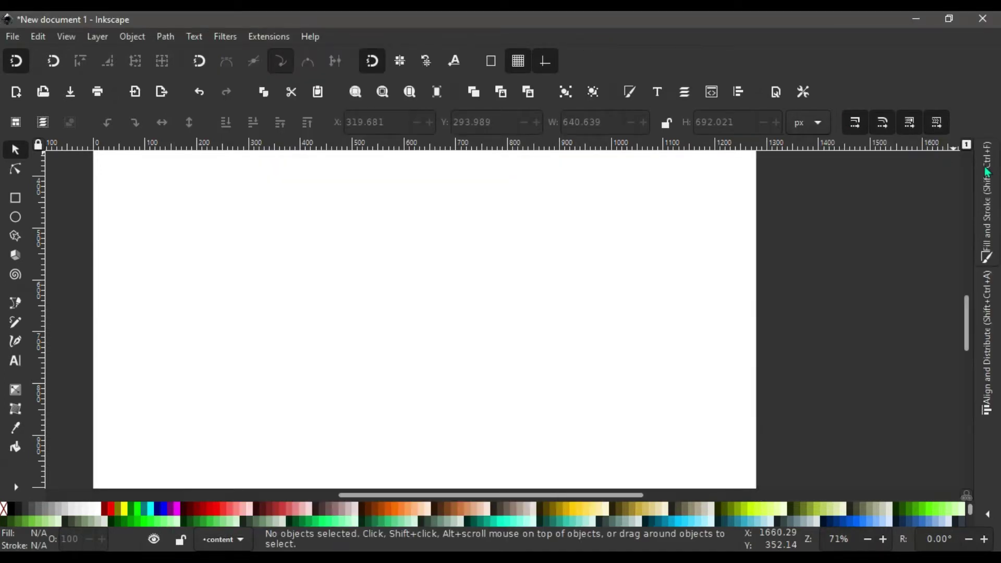
left_click(740, 97)
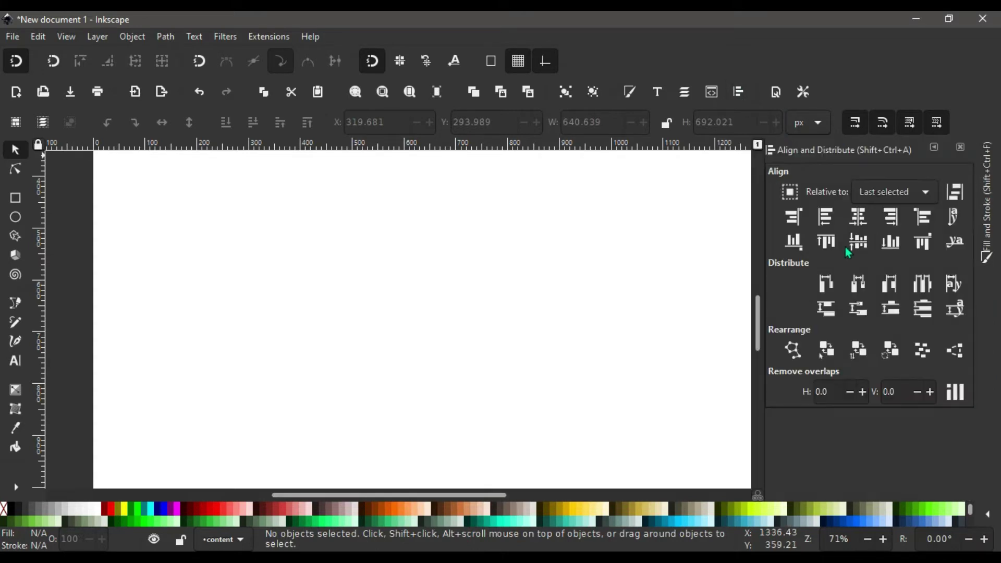
left_click(631, 97)
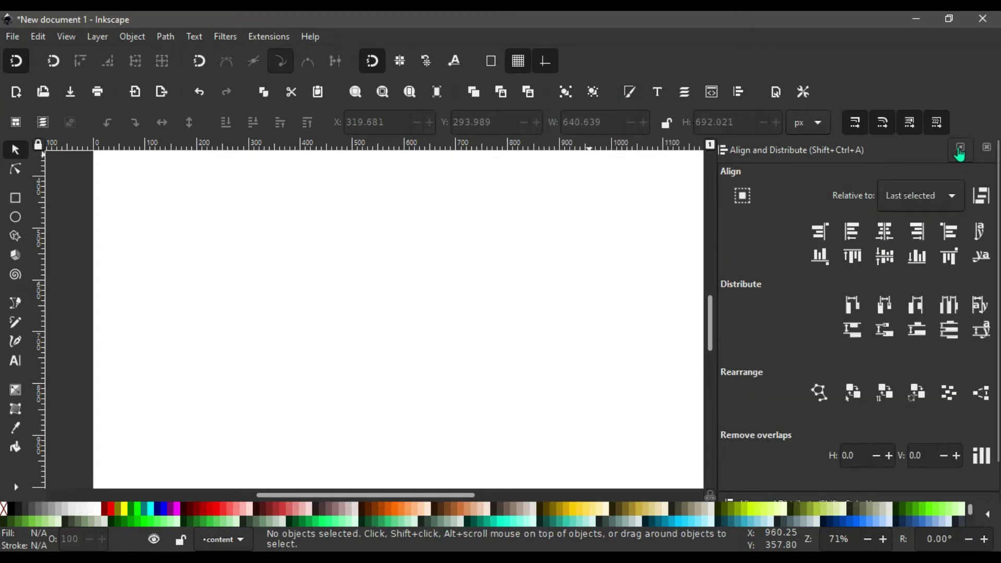
left_click(962, 148)
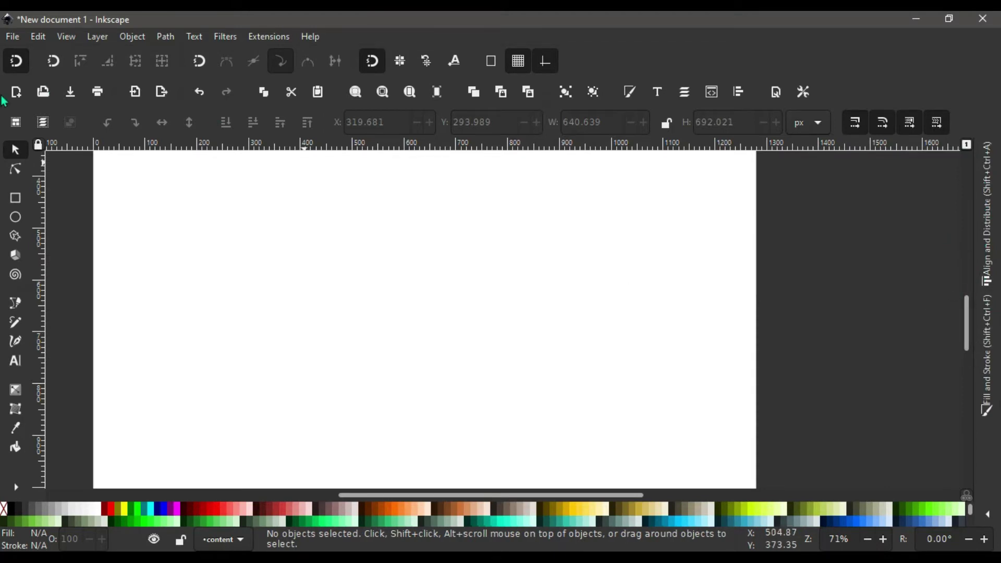
Draw a 339.411 px black-filled square near the top-left of the page
left_click(16, 202)
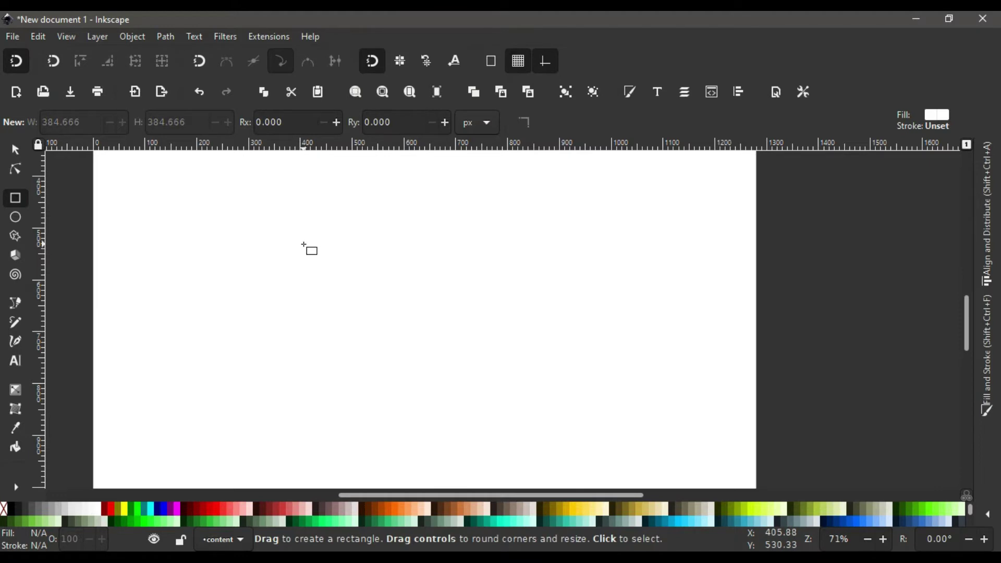
left_click_drag(306, 248, 403, 332)
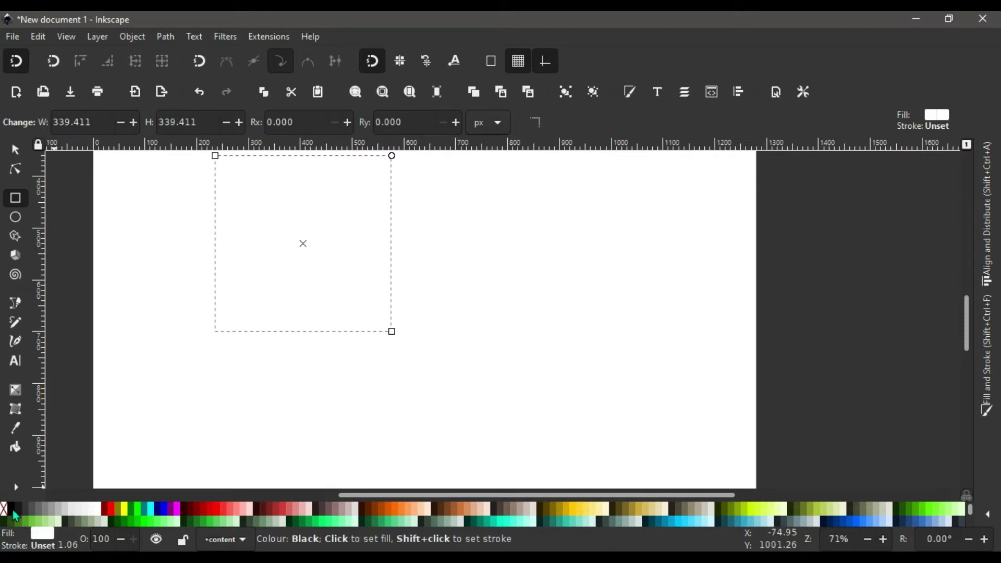
left_click(14, 513)
left_click(16, 149)
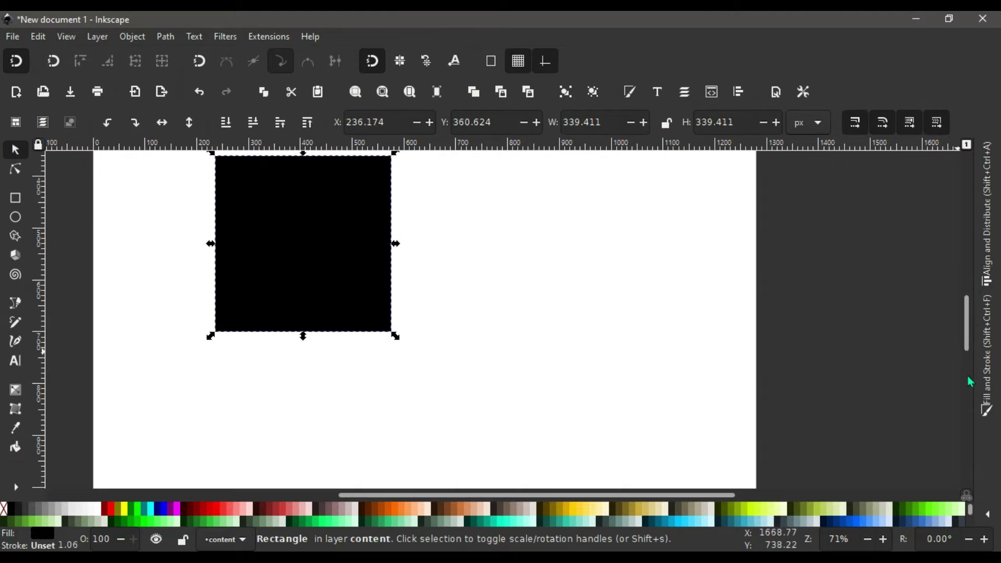
left_click(991, 365)
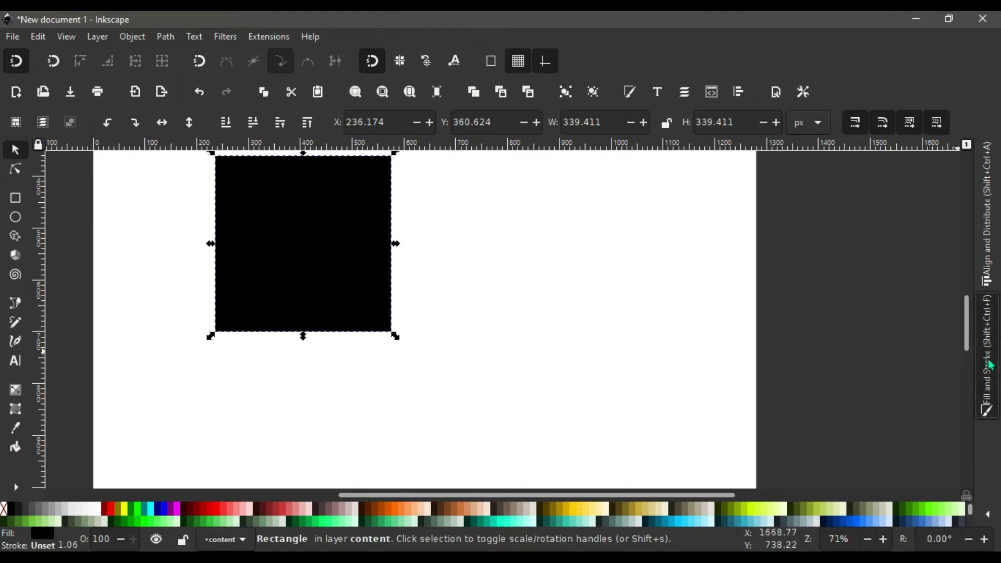
Set the square's opacity to 47.4% and move it toward the page centre
scroll(847, 461, "down", 3)
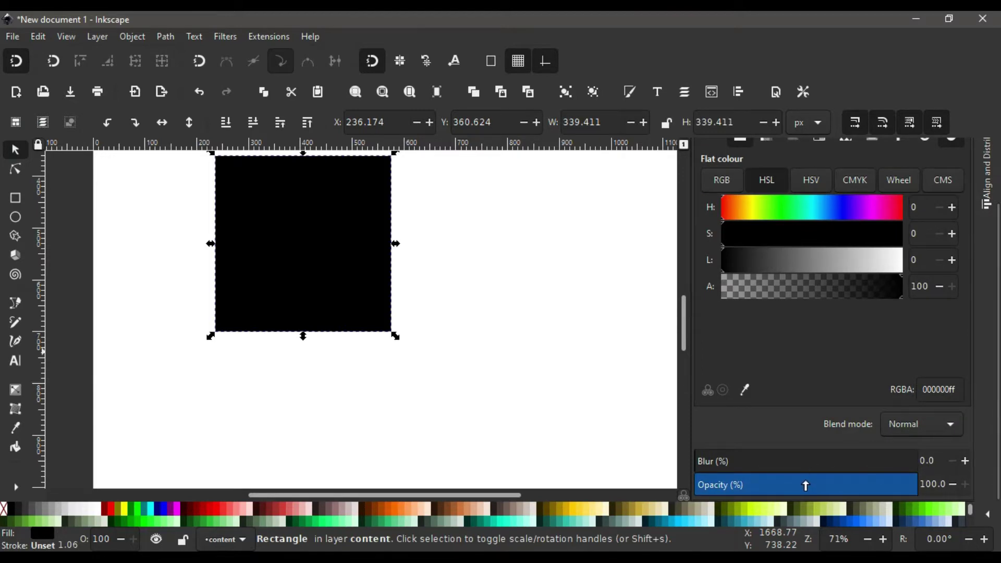
left_click(800, 485)
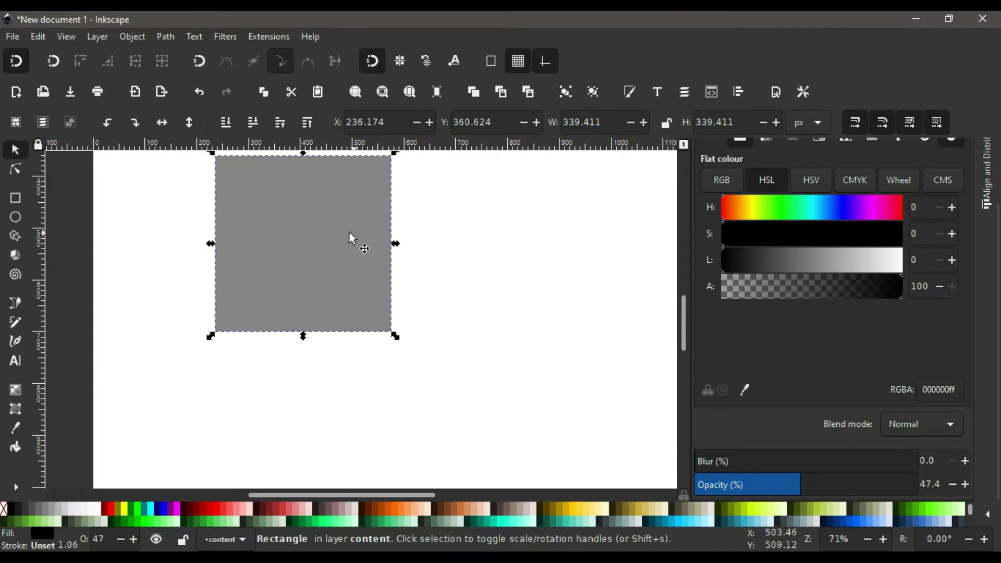
left_click_drag(313, 256, 372, 342)
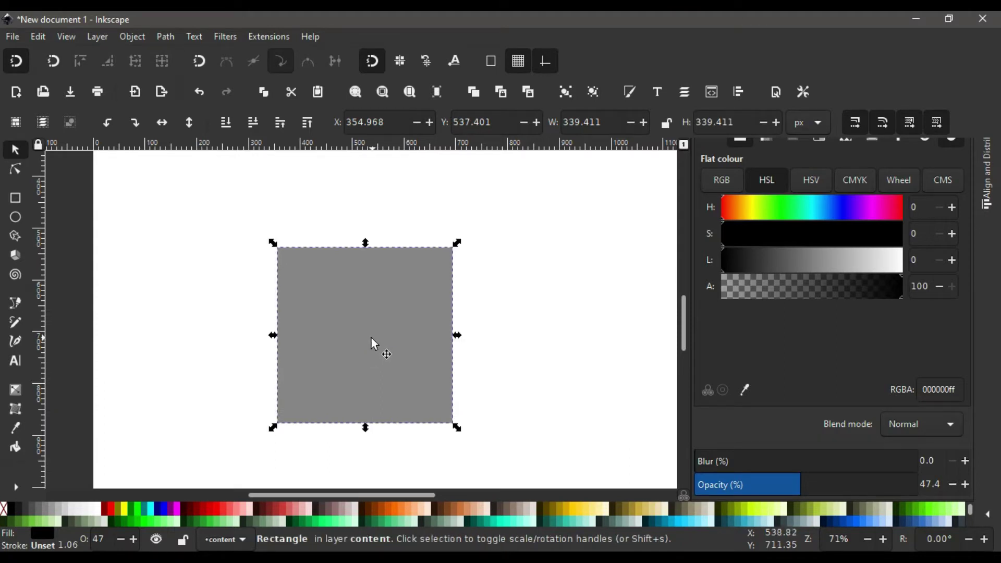
Rotate the square 45° into a 480 × 480 px diamond
left_click(371, 338)
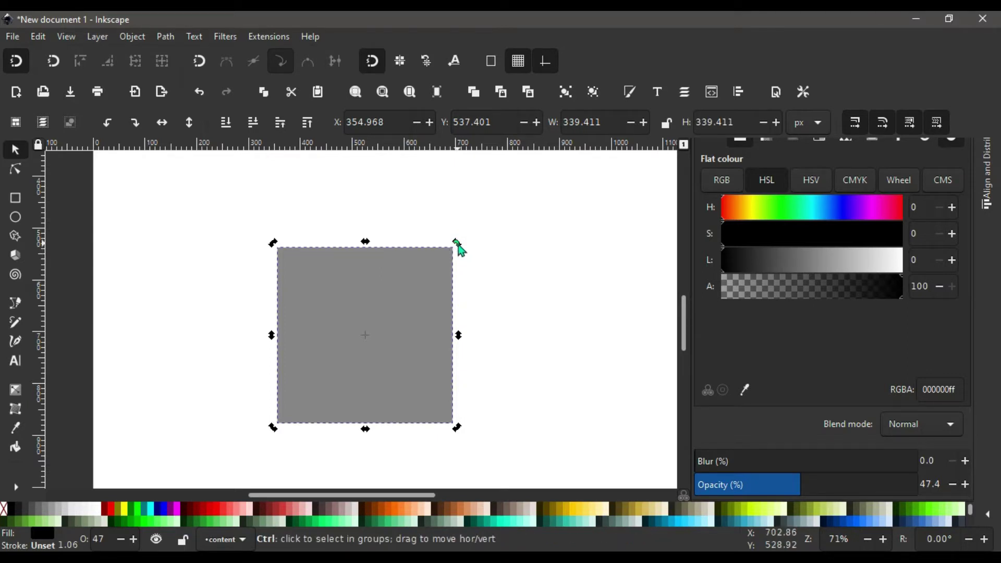
left_click_drag(458, 244, 376, 187)
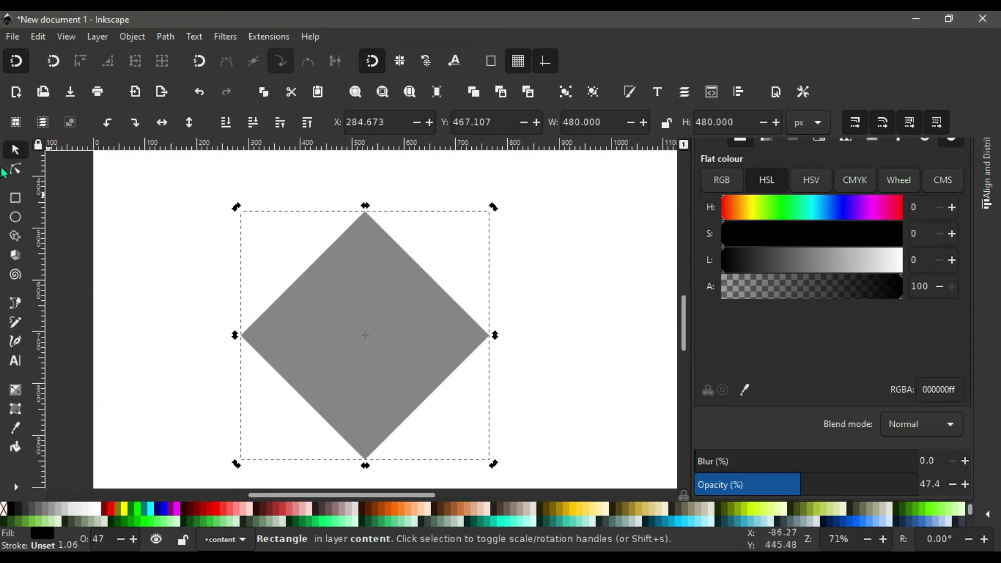
left_click(166, 37)
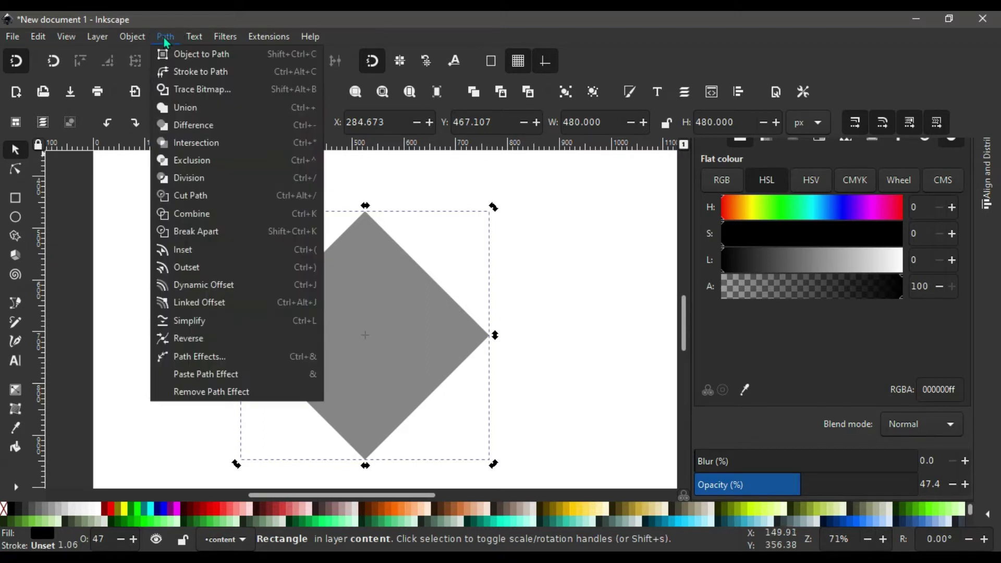
Convert the diamond to a 4-node path with Object to Path for node editing
left_click(187, 55)
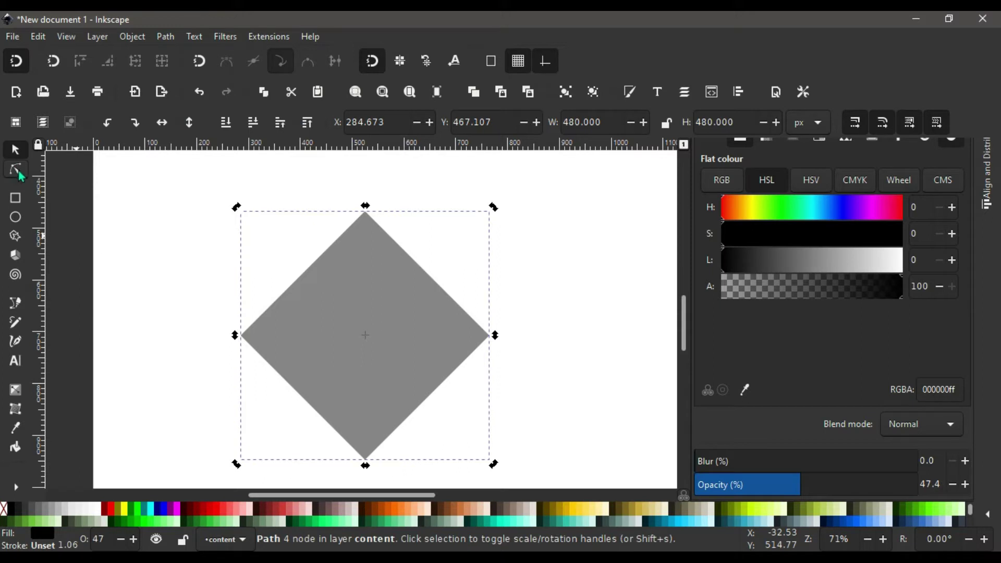
left_click(18, 170)
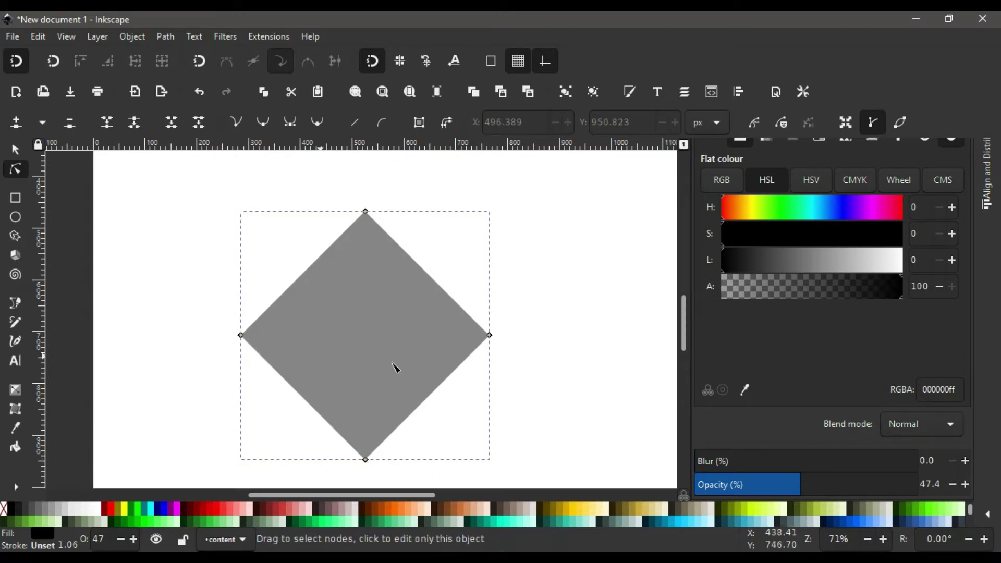
Auto-smooth the left, right and bottom nodes, then drag the side nodes lower
left_click_drag(173, 295, 545, 476)
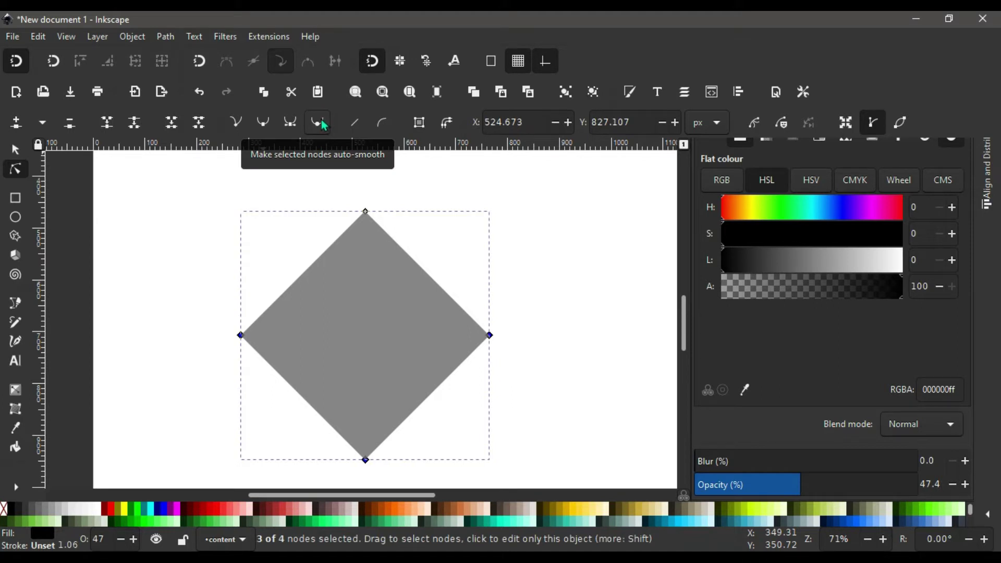
left_click(317, 123)
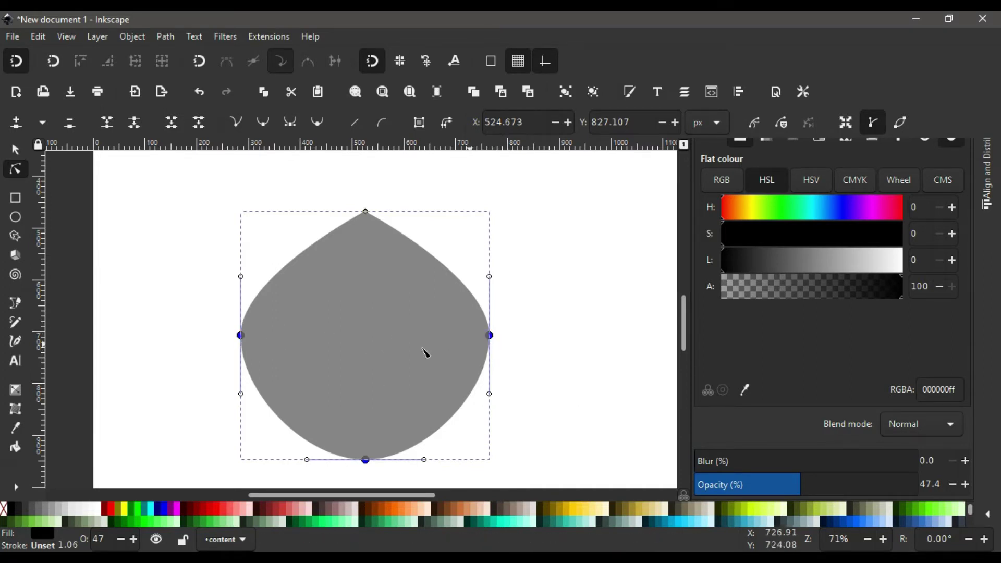
left_click_drag(195, 307, 543, 383)
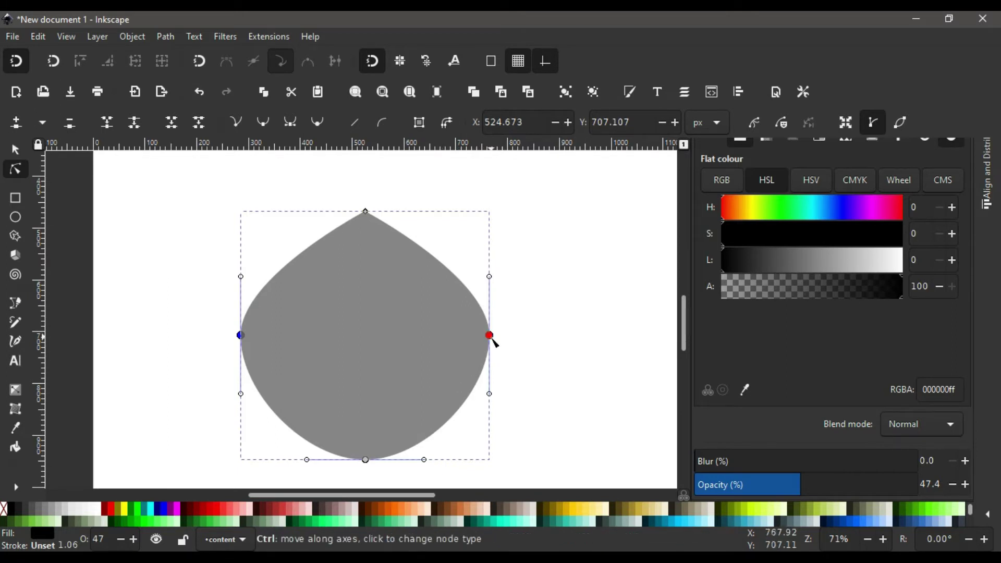
left_click_drag(492, 338, 487, 385)
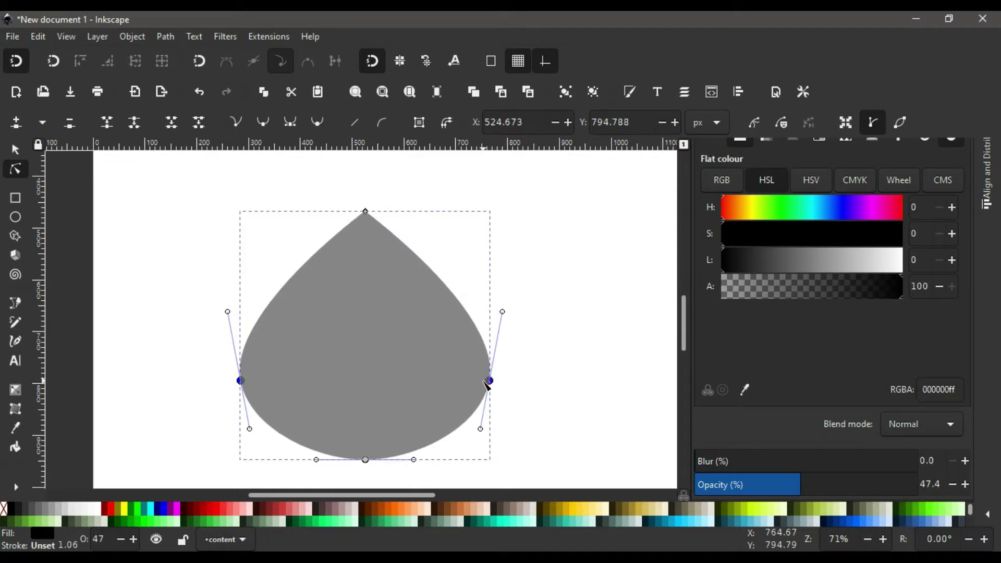
Narrow the teardrop by scaling its side nodes inward, then raise them slightly
left_click(846, 126)
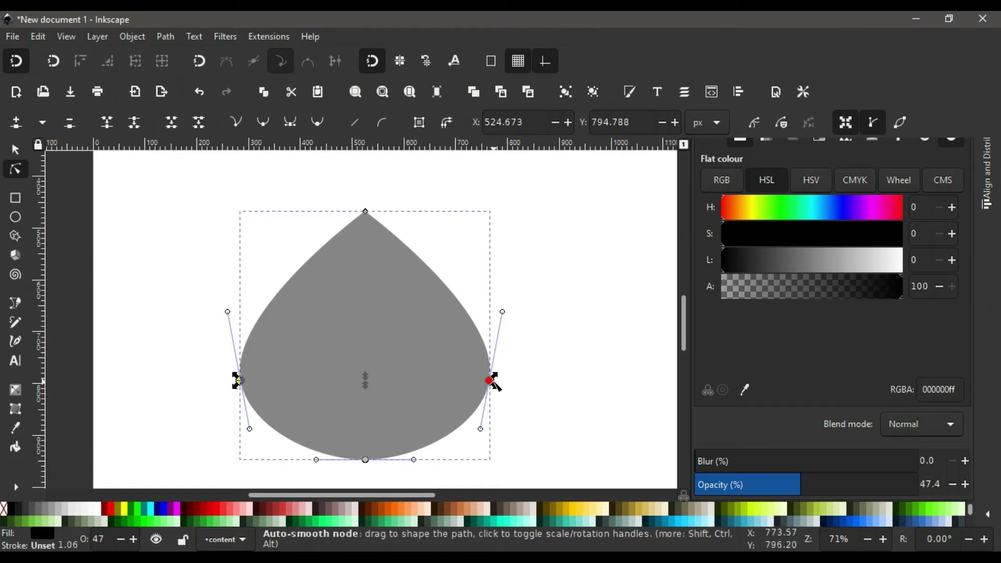
left_click_drag(493, 382, 449, 385)
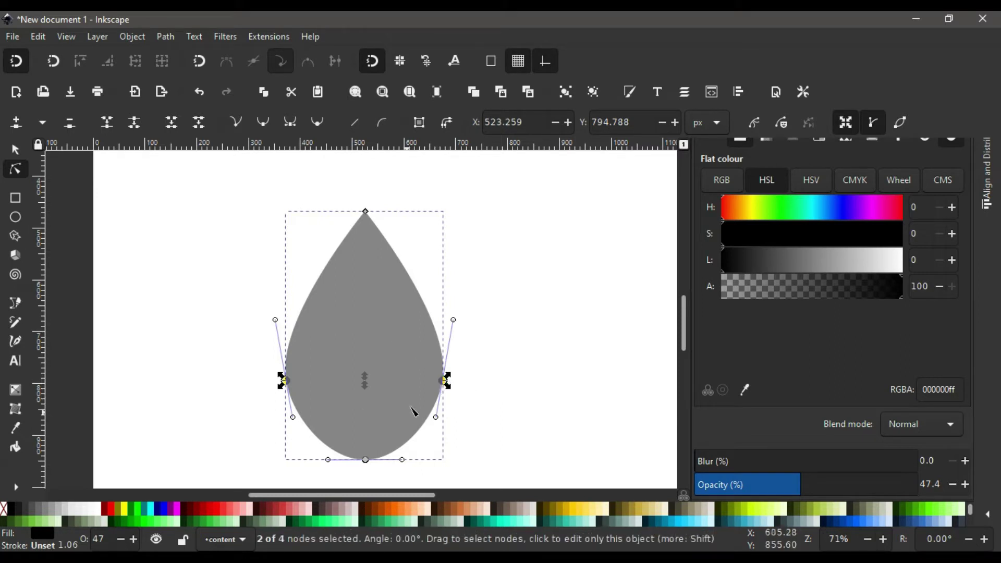
left_click(845, 122)
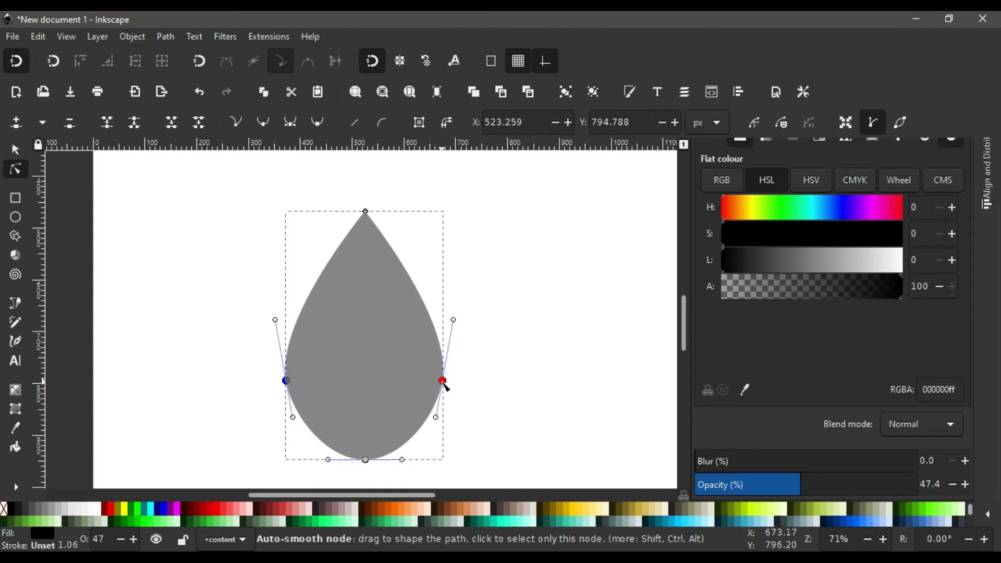
mouse_move(444, 383)
left_mouse_down()
mouse_move(445, 368)
mouse_move(441, 394)
left_mouse_up()
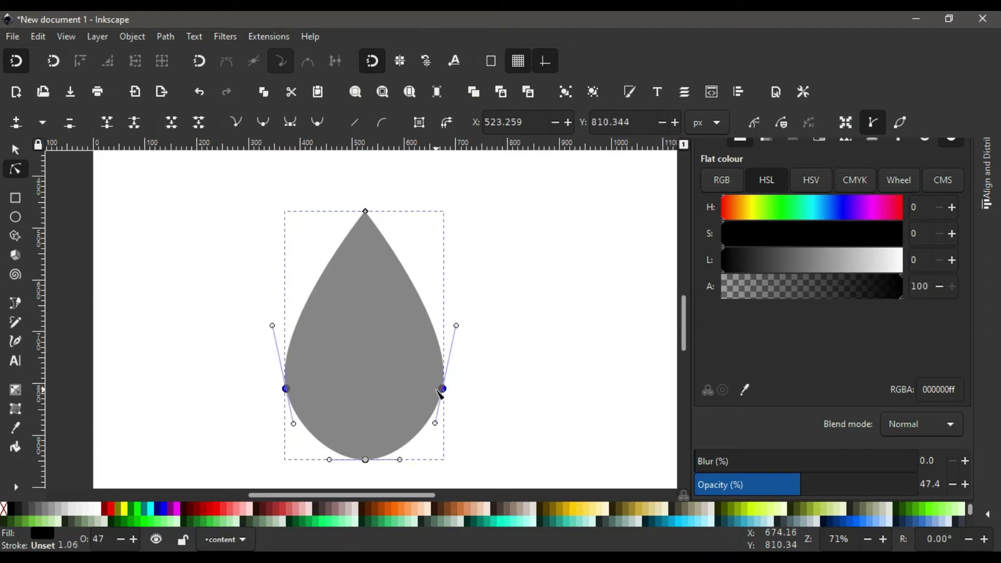
Make the bottom node symmetric and widen its curve, giving a 307.052 × 480 px teardrop
scroll(438, 395, "down", 3)
left_click_drag(348, 446, 386, 380)
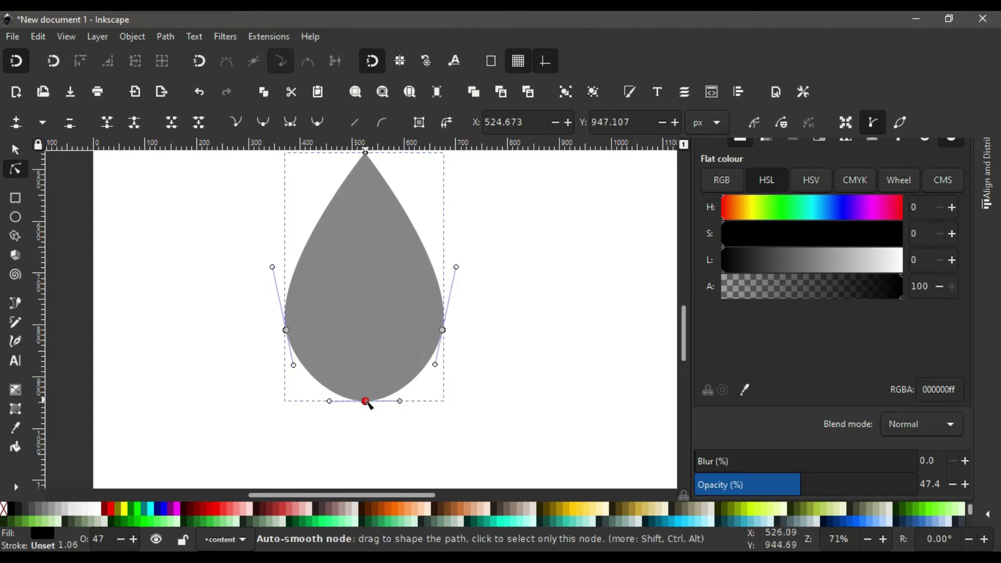
left_click(292, 124)
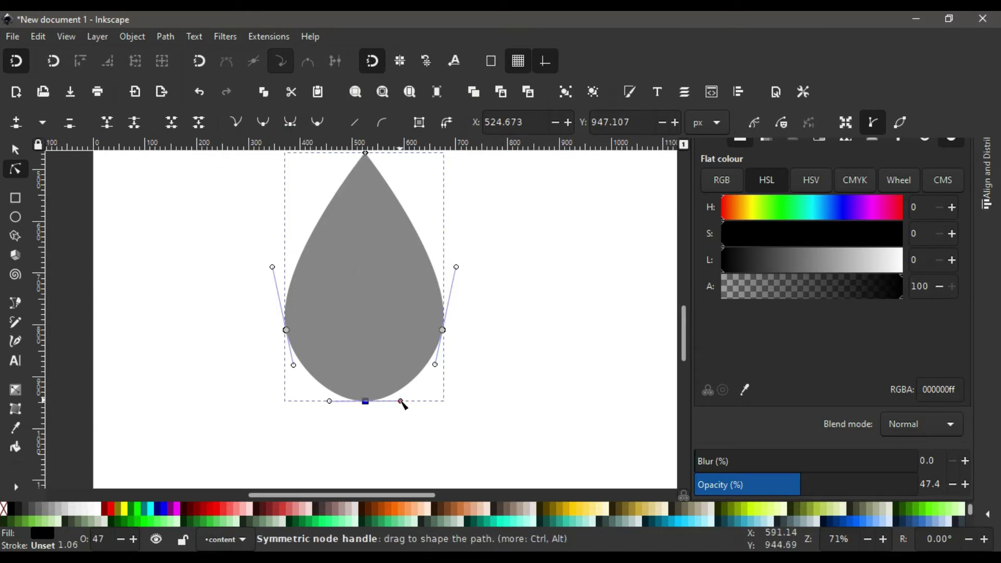
left_click_drag(402, 401, 414, 403)
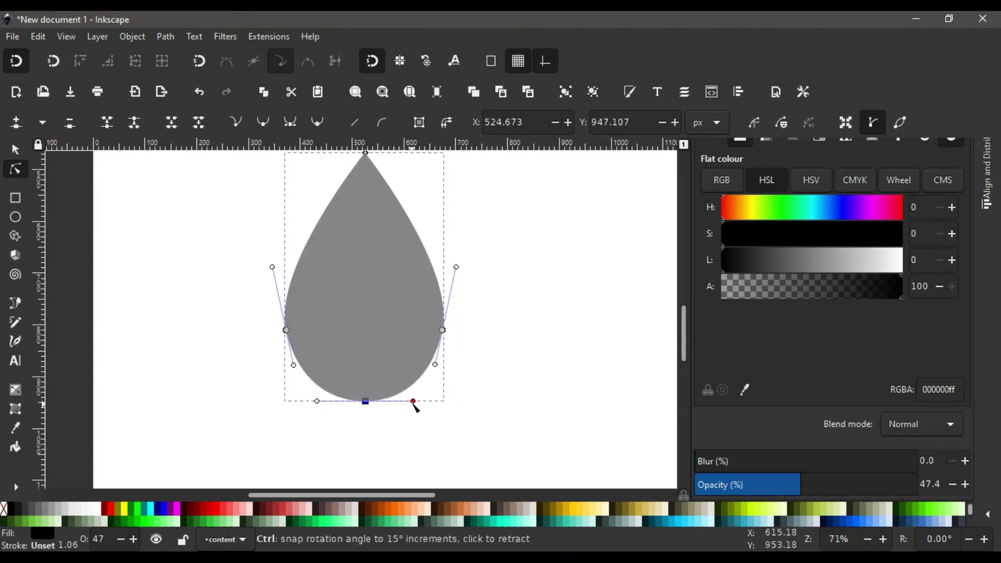
left_click(15, 151)
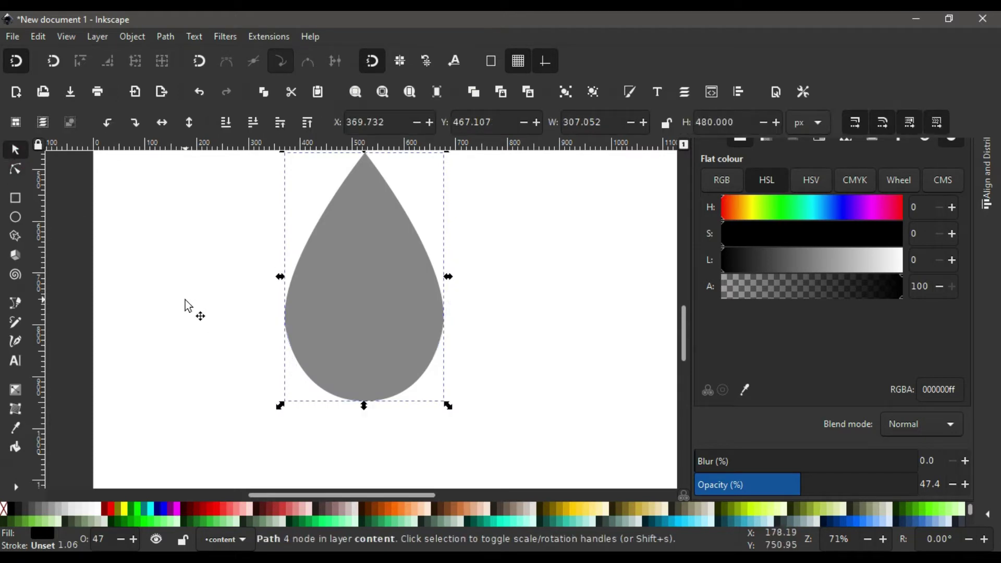
Fill the teardrop with light blue #00CCFF at 100% opacity
left_click(205, 308)
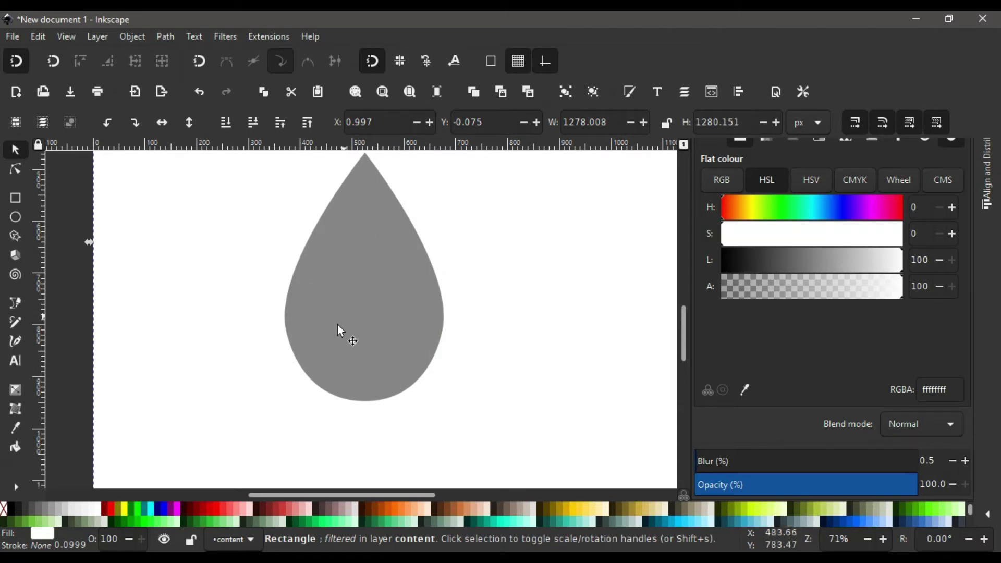
left_click(361, 314)
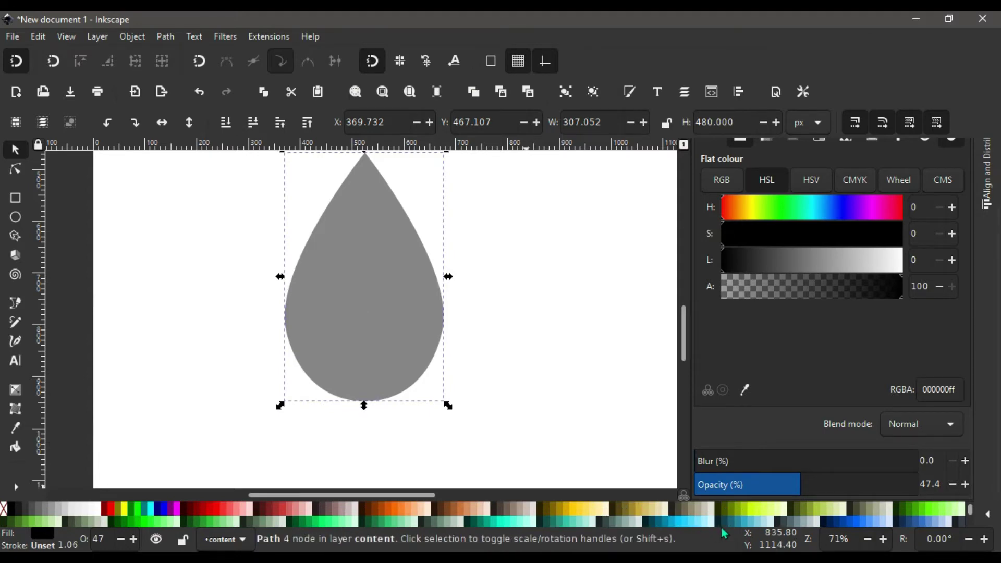
left_click(677, 520)
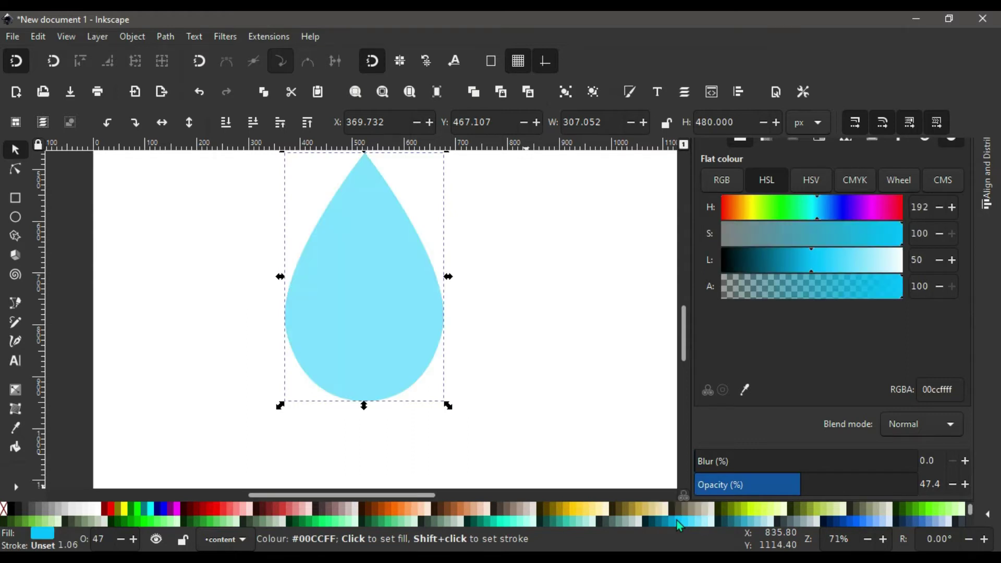
left_click_drag(798, 485, 985, 485)
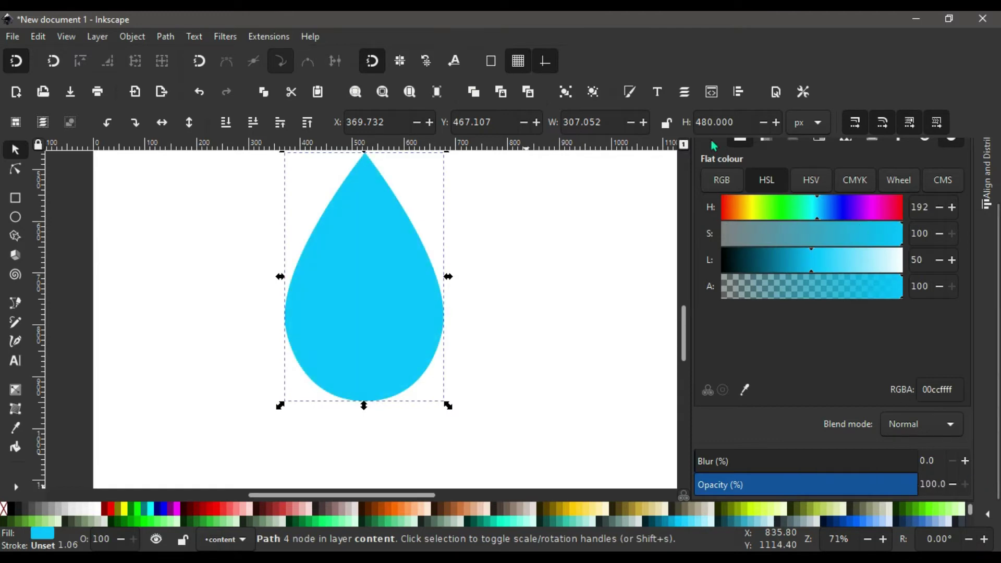
scroll(758, 170, "up", 3)
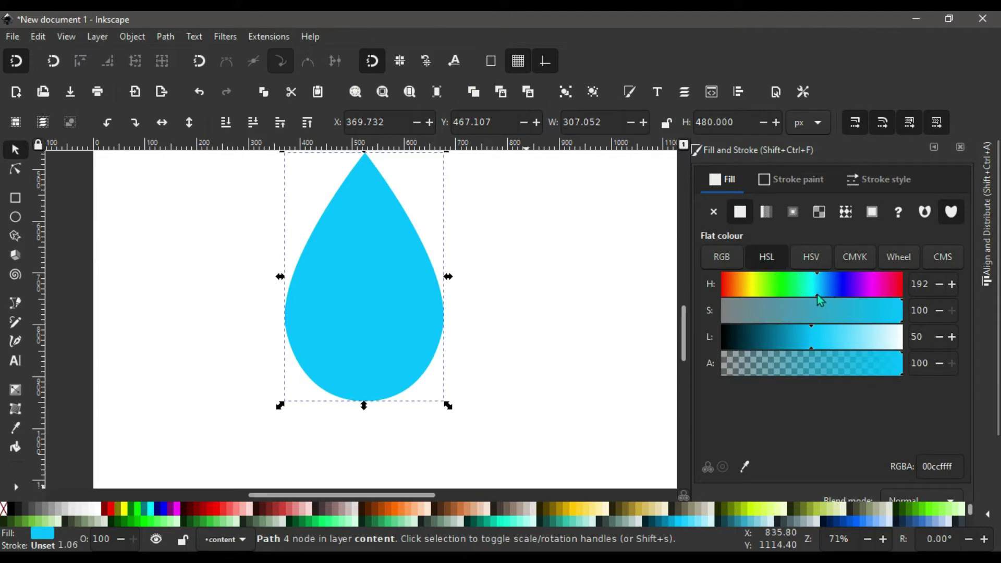
Shift the teardrop to deep blue 0084ff (hue 209), then duplicate it with a #00CCFF copy
left_click_drag(818, 301, 826, 299)
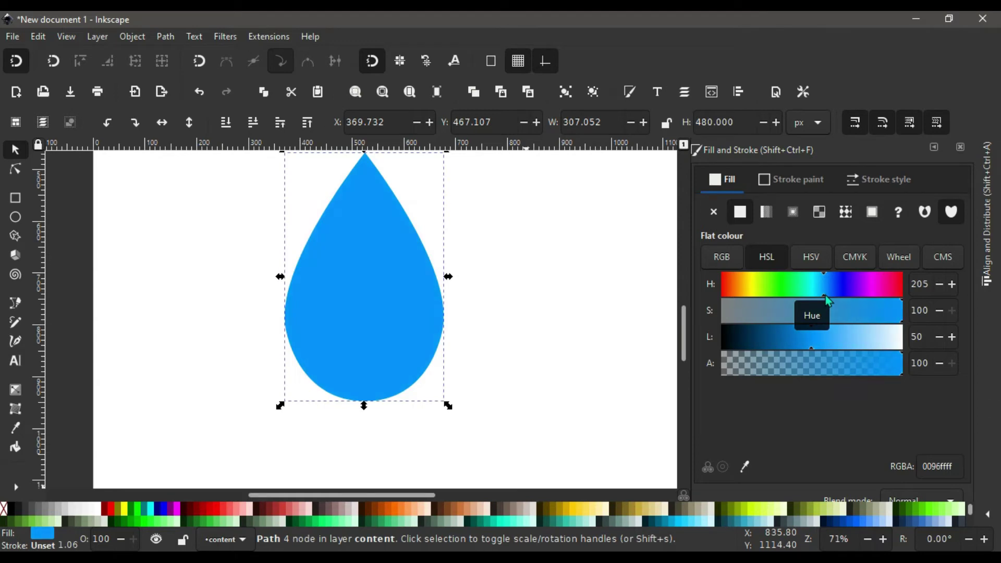
left_click_drag(829, 300, 831, 301)
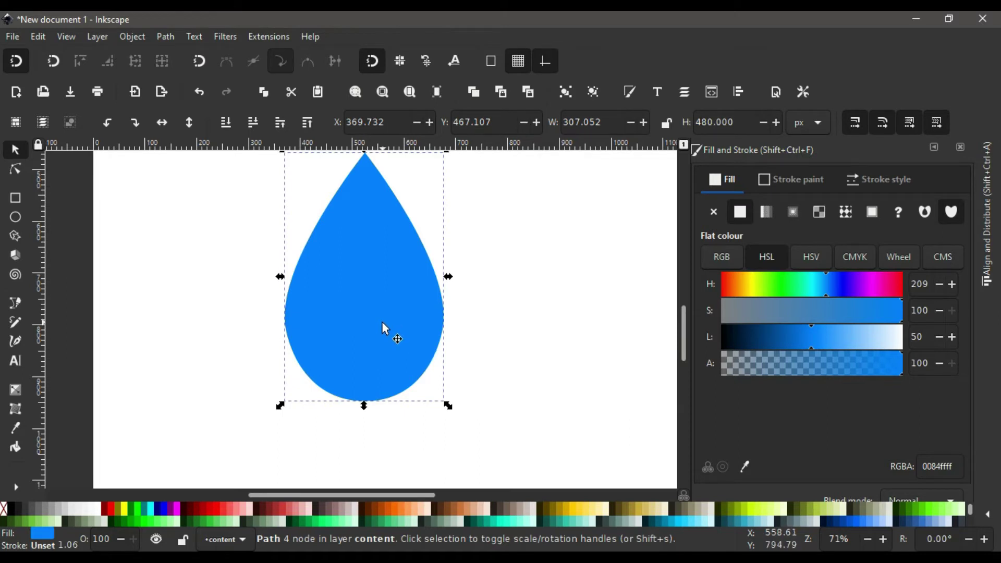
key("ctrl")
left_click(681, 528)
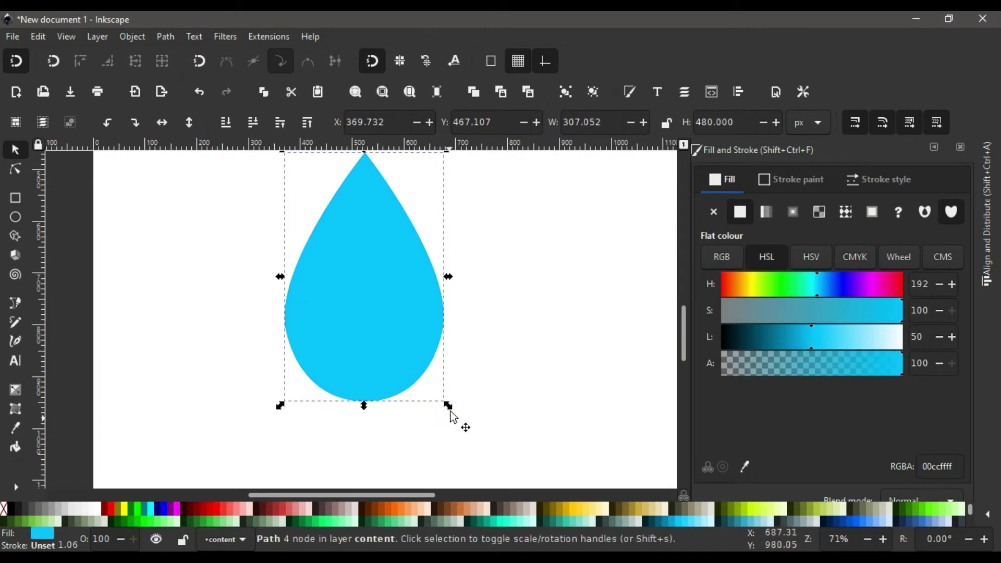
Shrink the copy around its centre and lift its bottom edge to 273.122 × 426.958 px
key("ctrl")
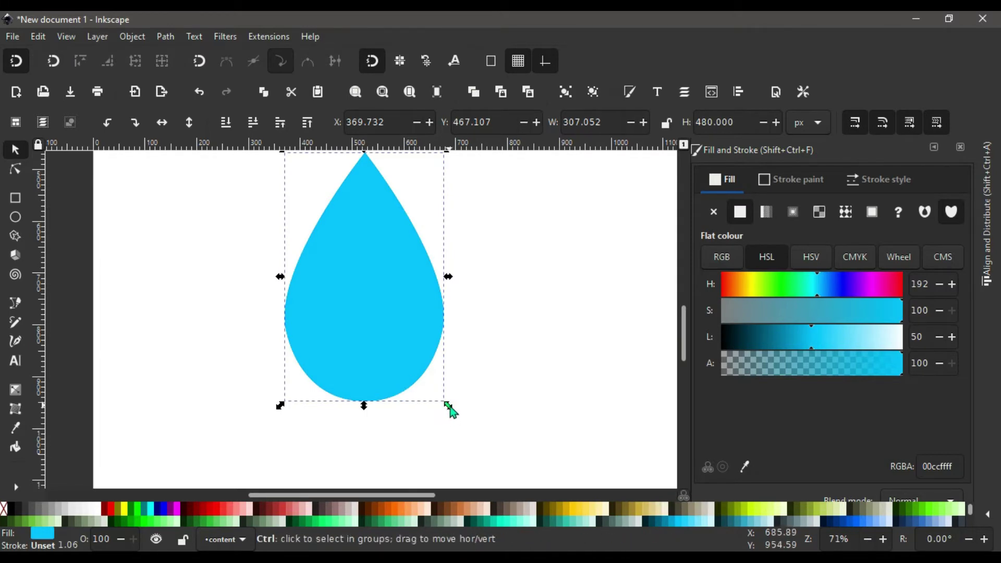
key("shift")
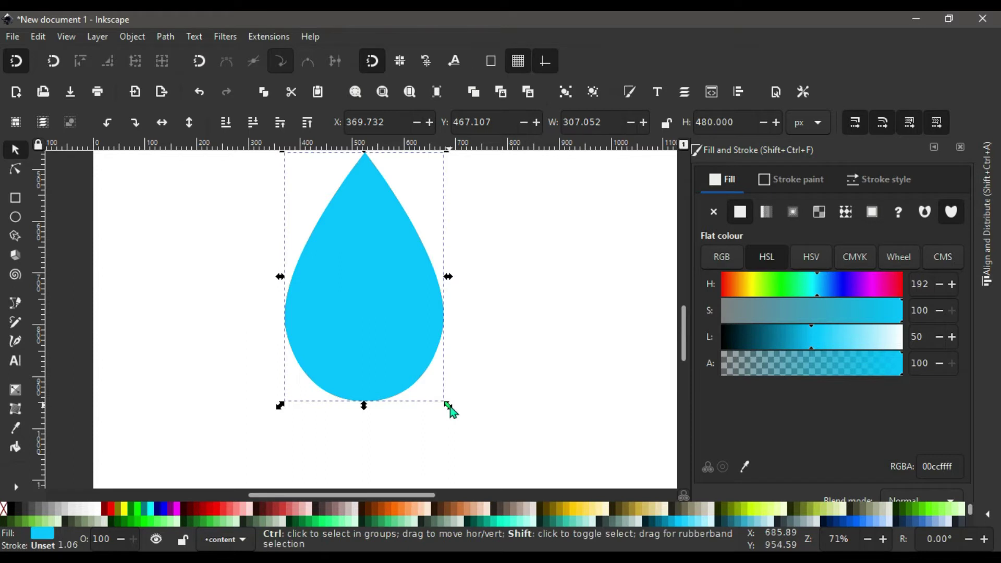
left_click_drag(450, 410, 449, 408)
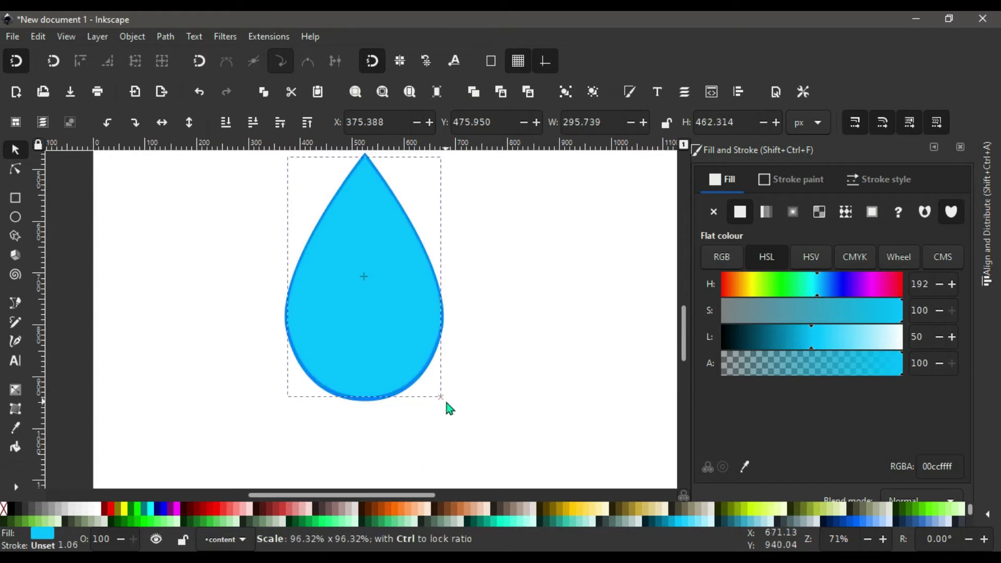
left_click_drag(447, 404, 447, 407)
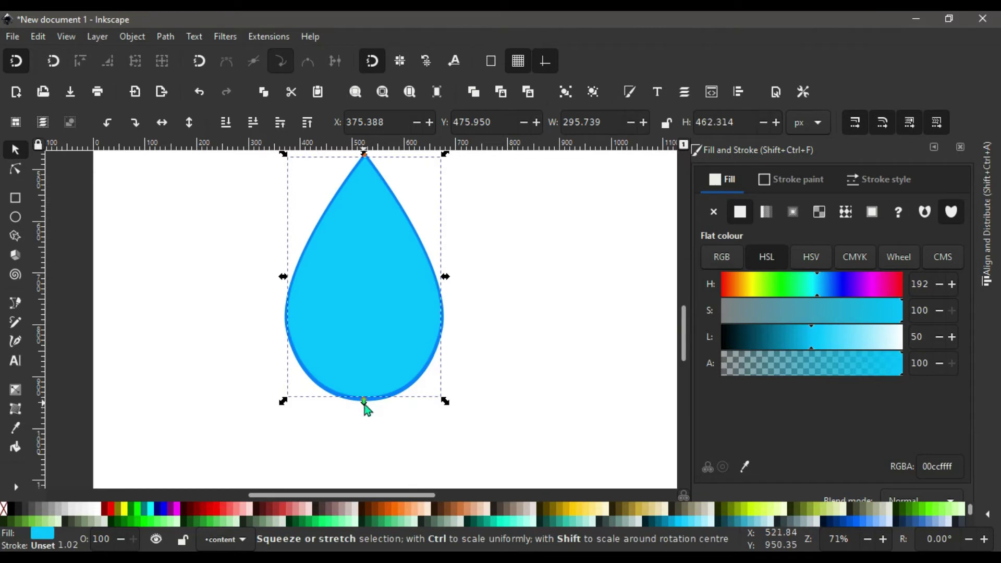
left_click_drag(365, 401, 365, 382)
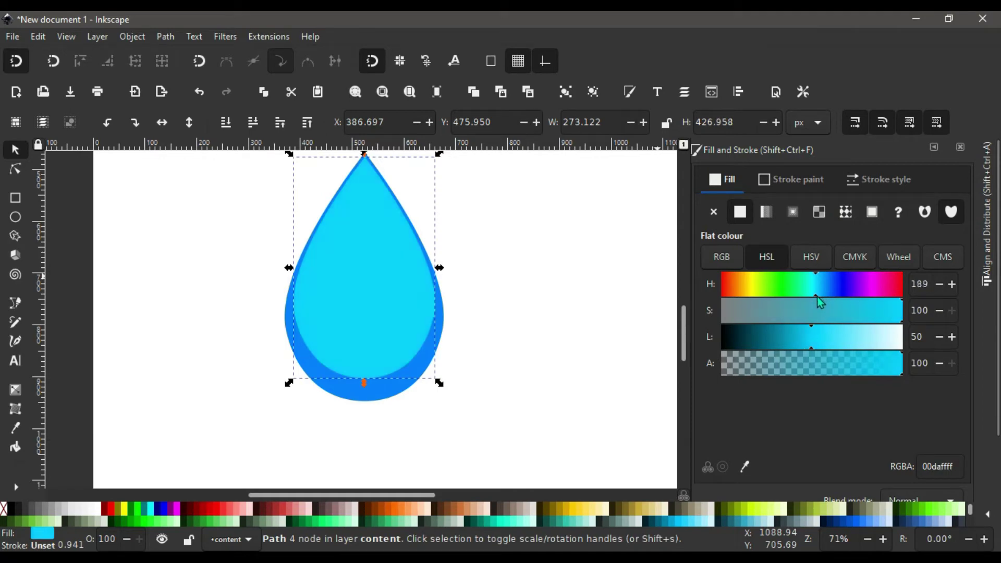
Set the front teardrop's hue to 202, giving fill 00a2ff
left_click_drag(819, 299, 825, 298)
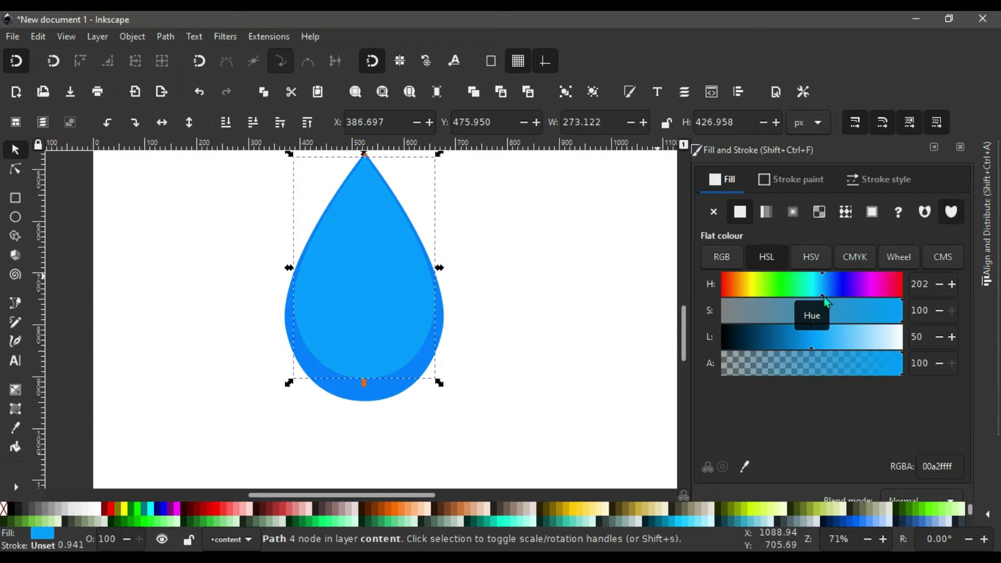
left_click(823, 296)
left_click(823, 296)
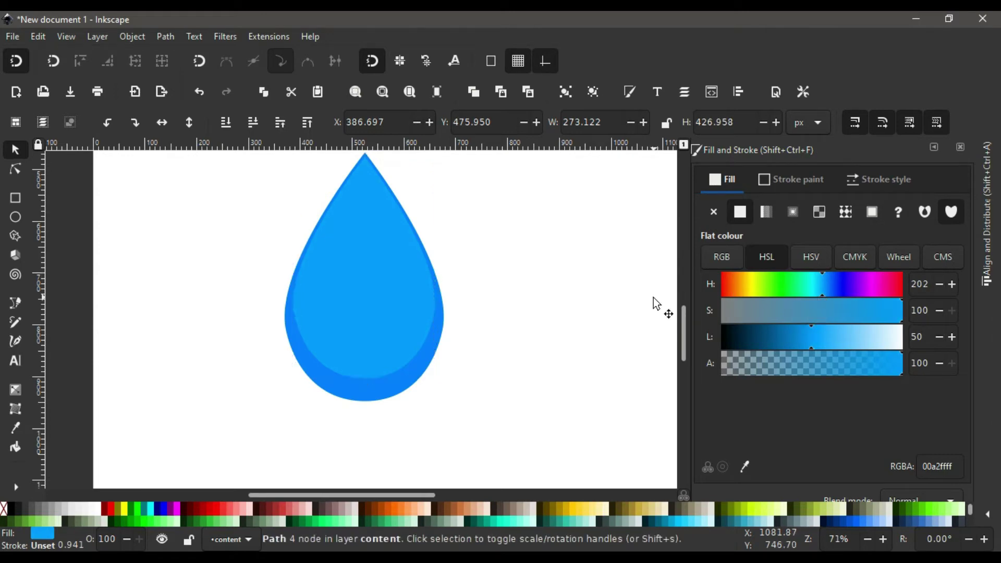
Fill the front teardrop with cyan #00CCFF and shrink it proportionally from bottom and top
left_click(679, 520)
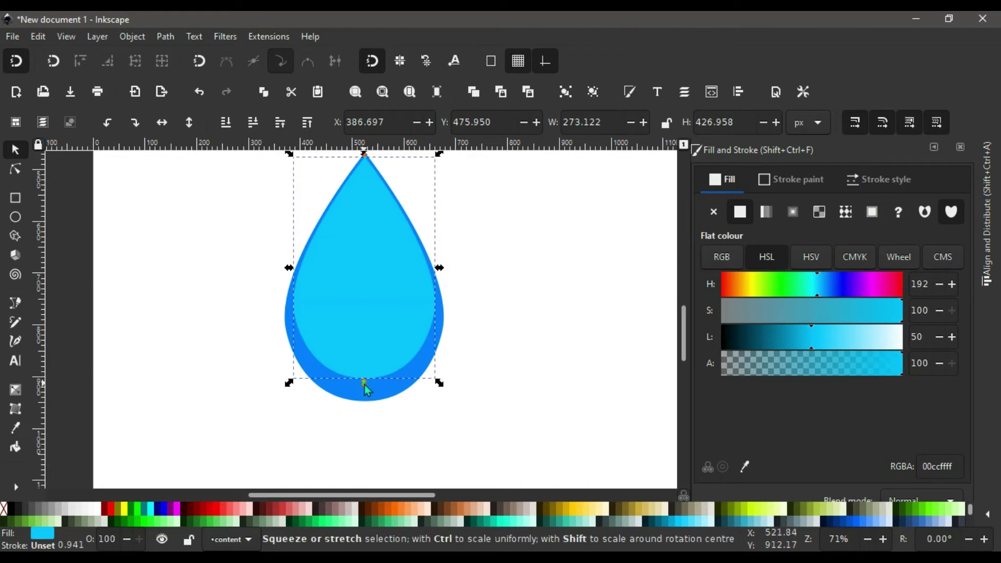
key("ctrl")
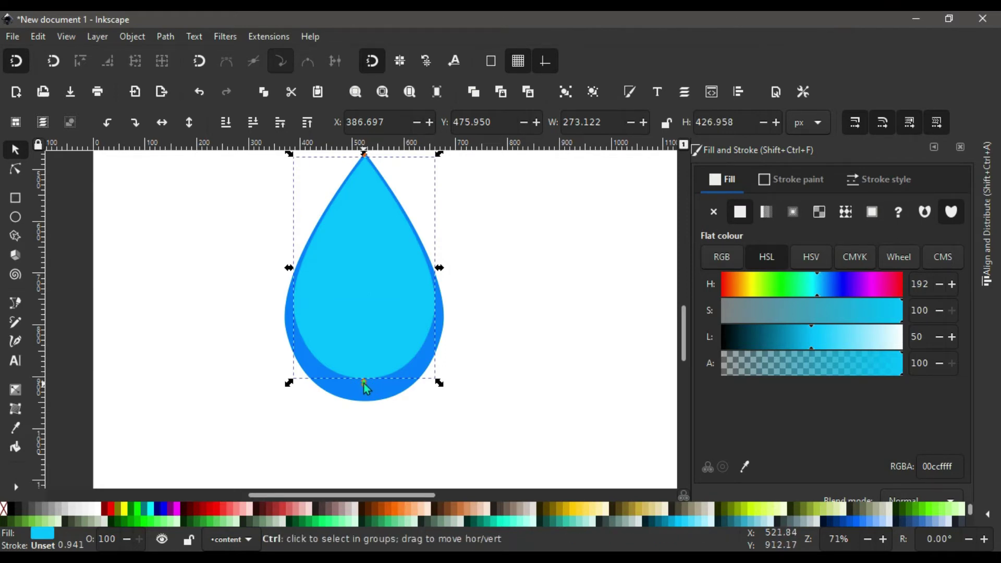
left_click_drag(365, 383, 371, 336)
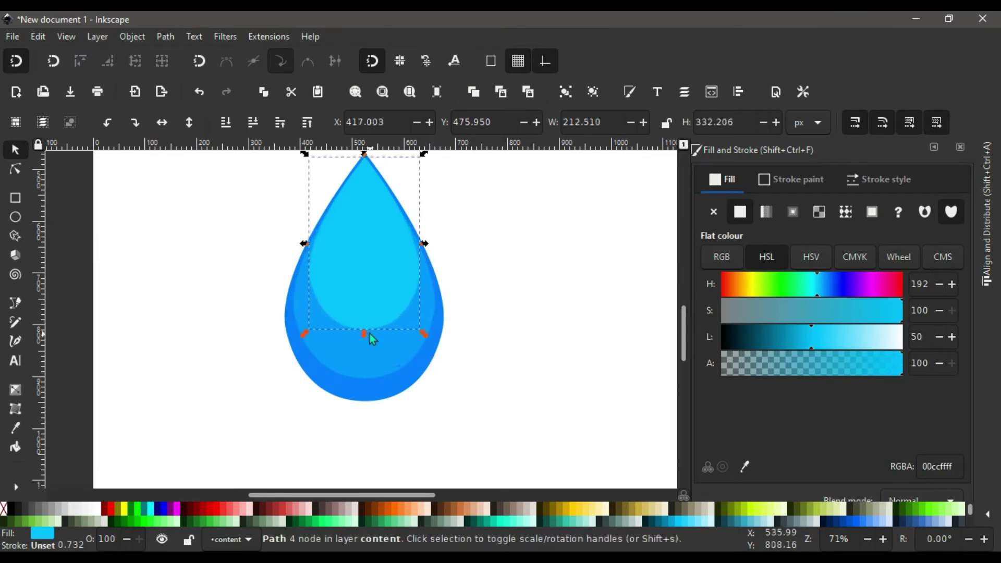
scroll(371, 336, "up", 3)
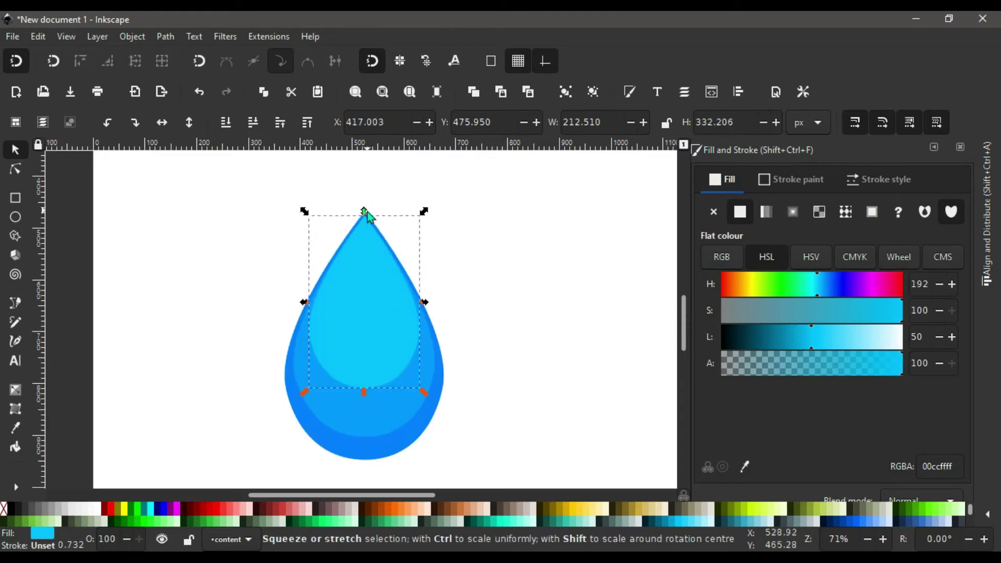
key("ctrl")
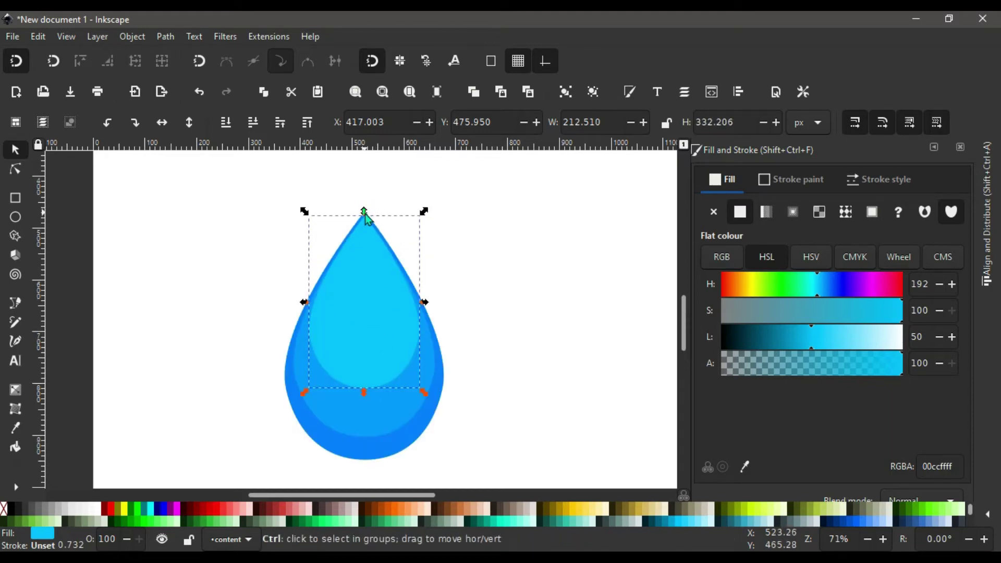
left_click_drag(364, 213, 366, 214)
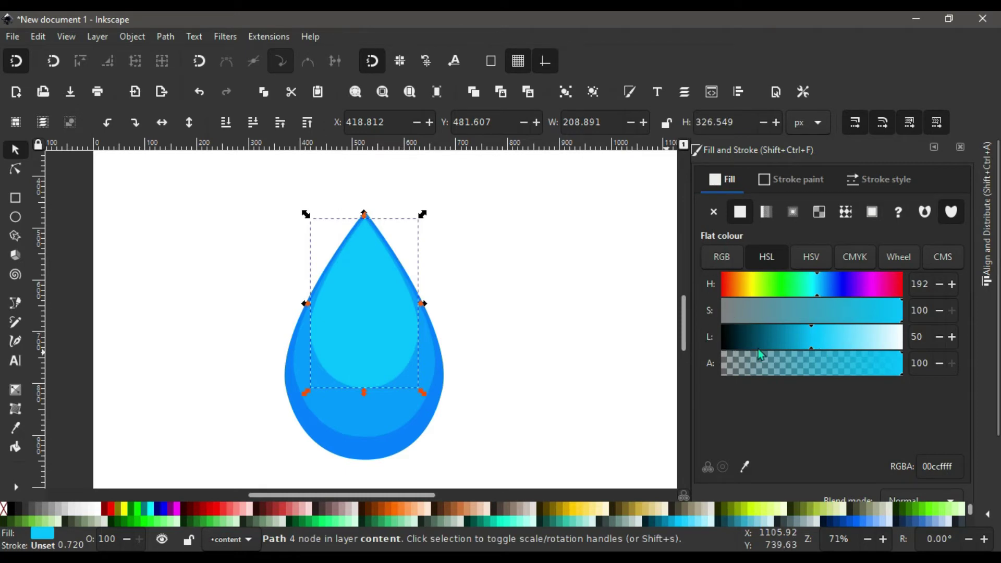
Lighten the front teardrop to pale blue a0ecff and shrink it upward from its bottom
left_click_drag(809, 348, 835, 348)
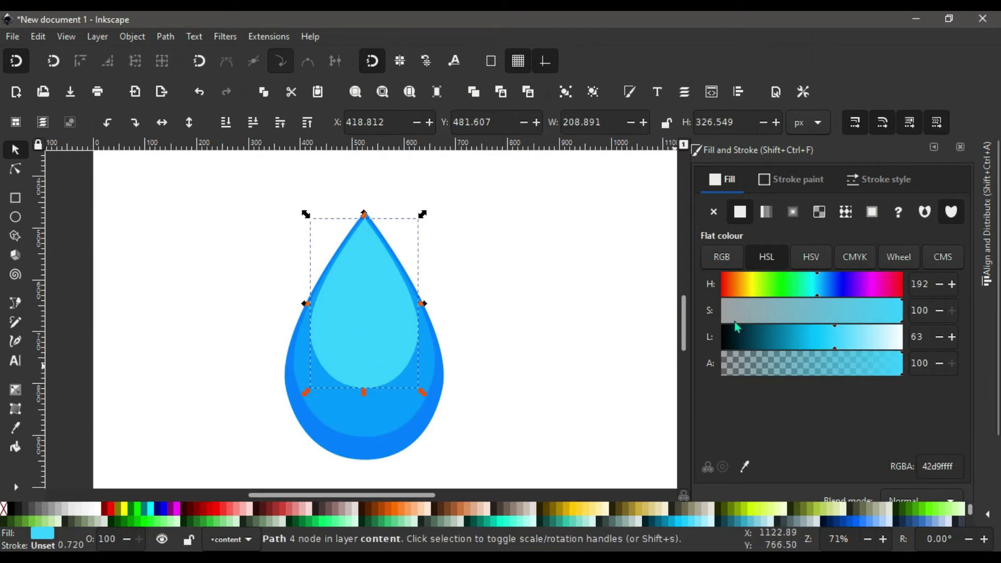
left_click_drag(834, 349, 874, 354)
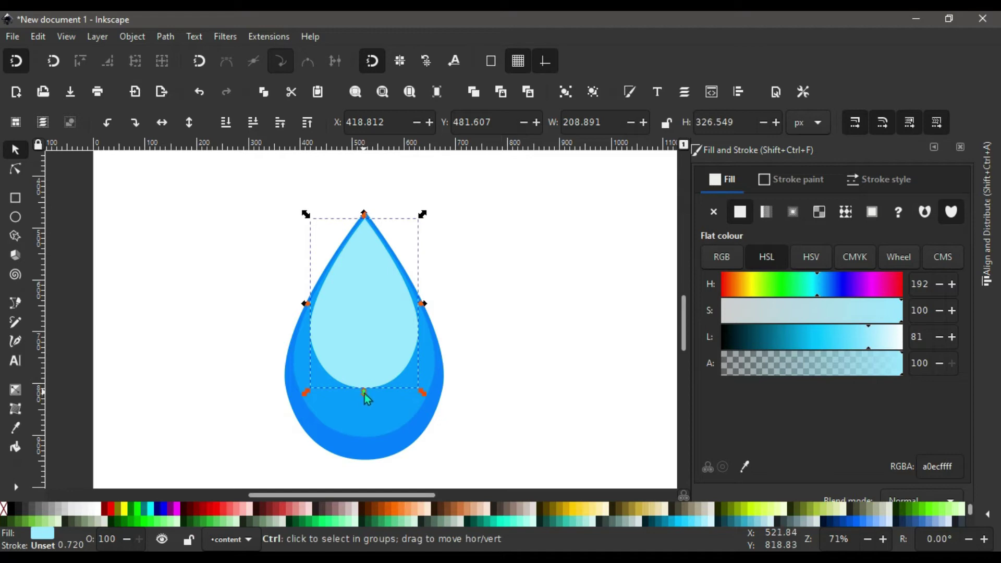
left_click_drag(364, 392, 371, 343)
Finish shrinking the pale core teardrop from its top, then select the outer blue drop
key("ctrl")
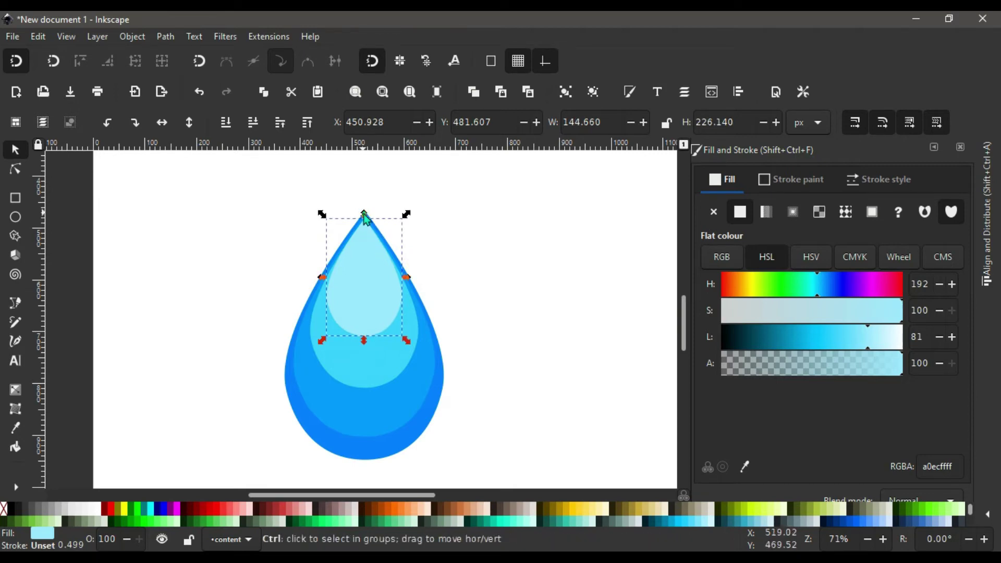
left_click_drag(365, 215, 367, 217)
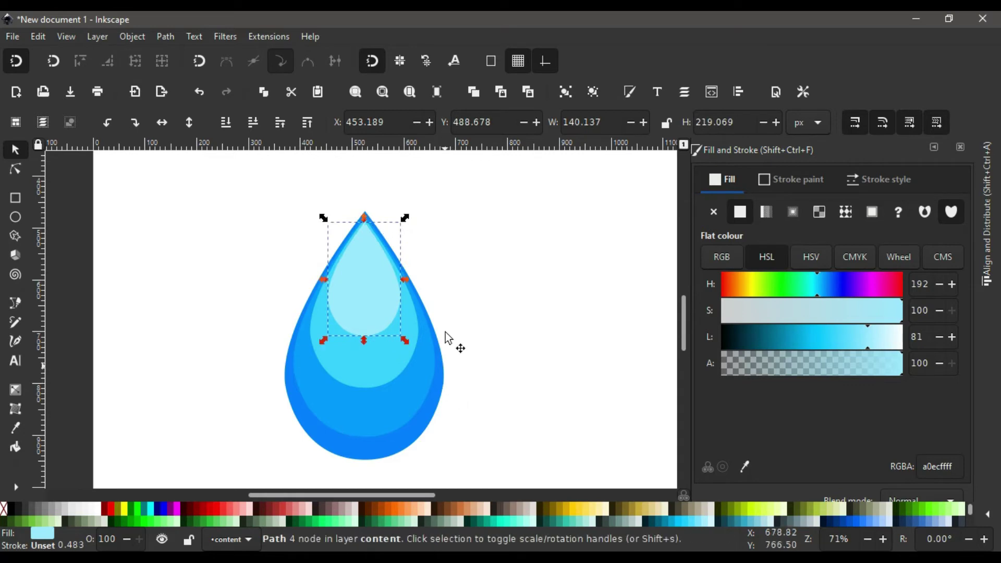
left_click(466, 280)
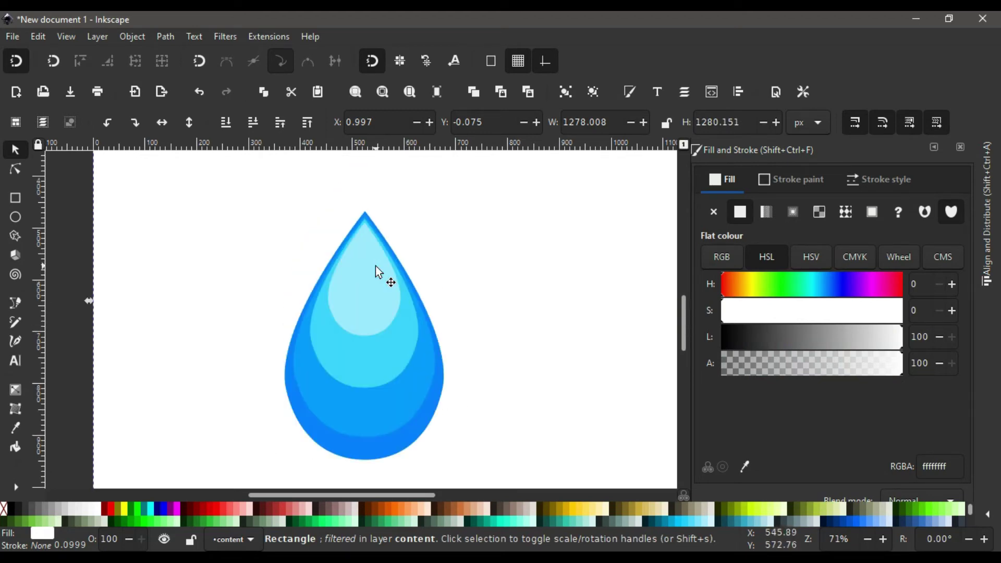
scroll(375, 267, "down", 3)
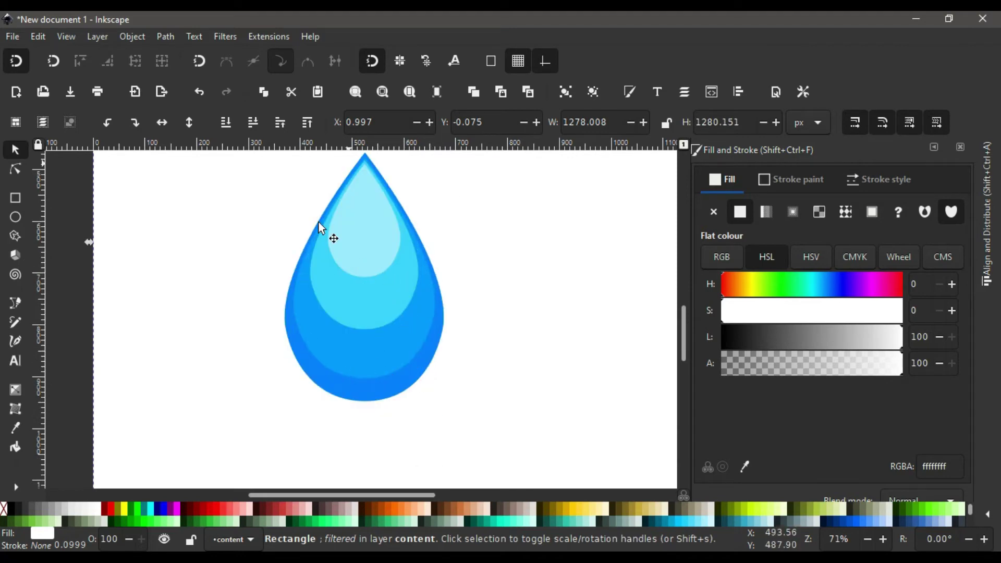
scroll(350, 252, "down", 3)
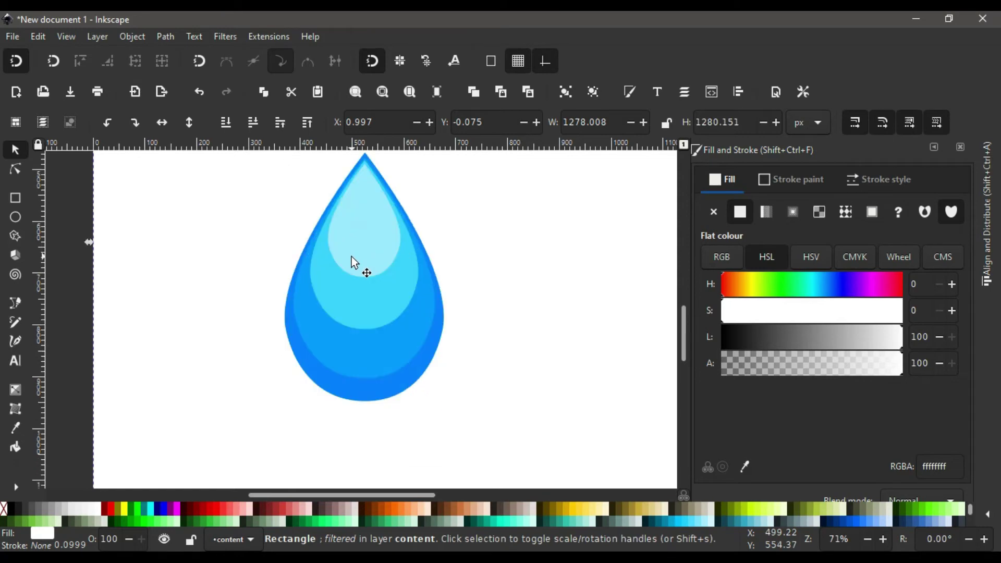
left_click(354, 371)
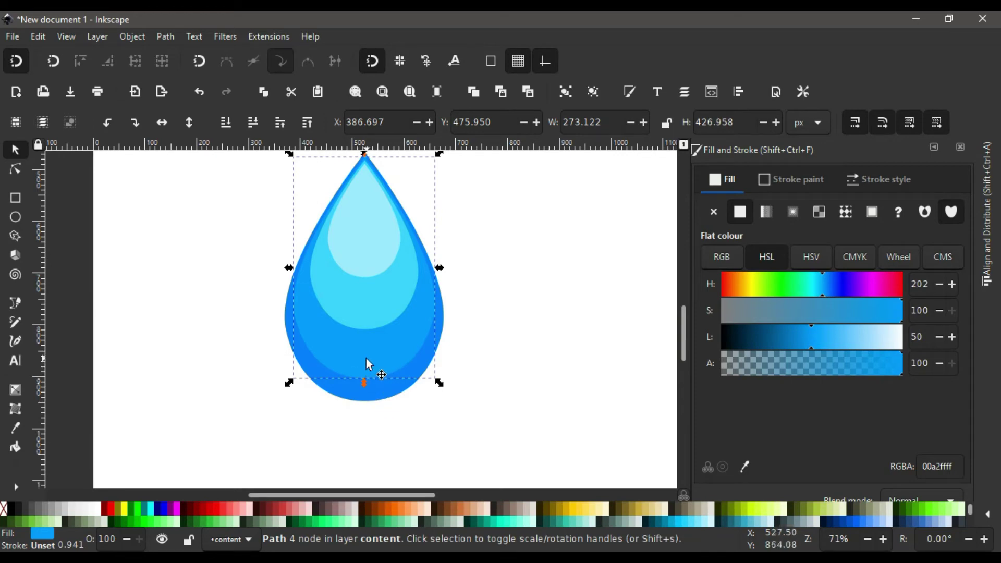
Duplicate the outer drop and give the copy a red fill at 52.6% opacity
key("ctrl+z")
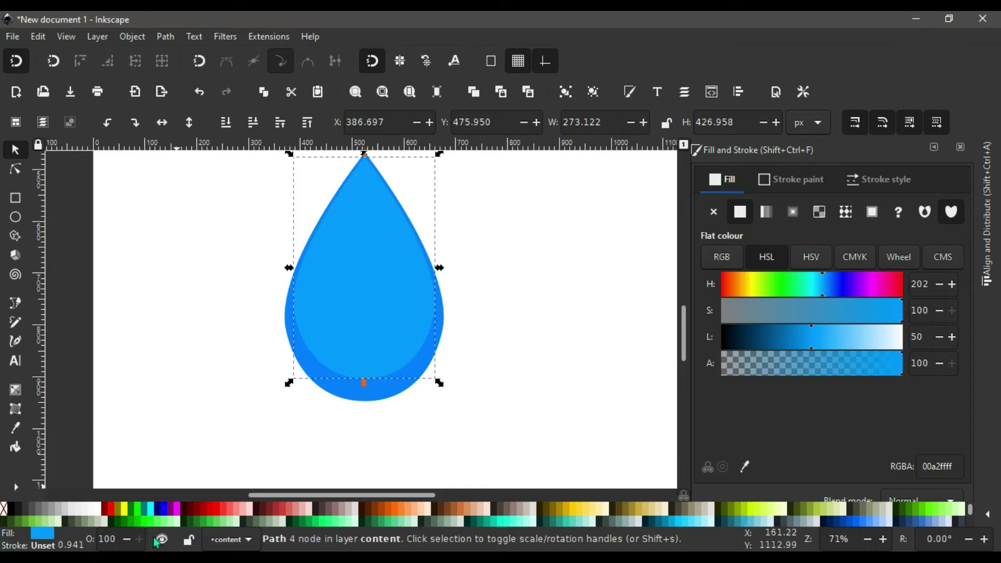
left_click(115, 510)
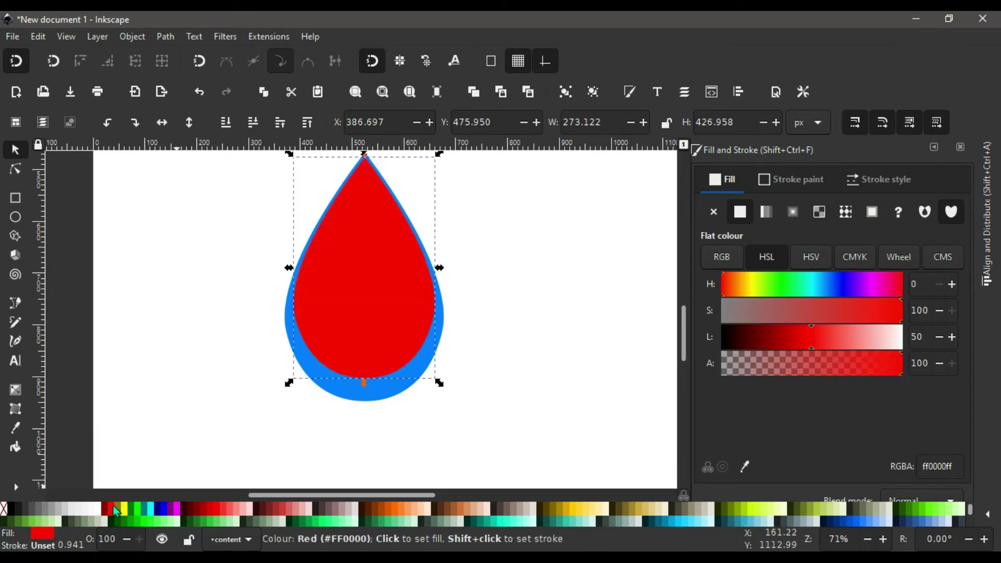
scroll(826, 448, "down", 3)
left_click(813, 481)
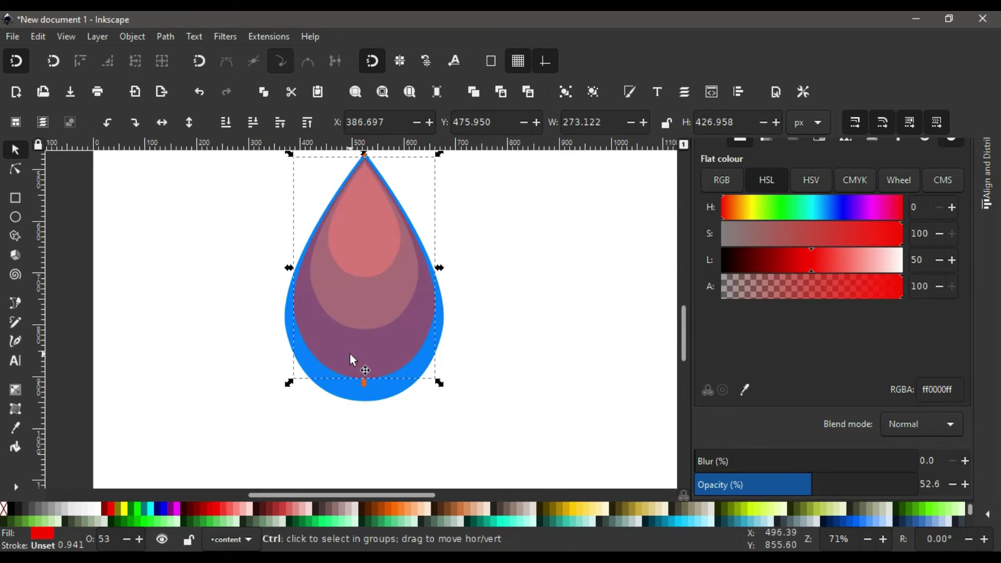
scroll(350, 356, "up", 2)
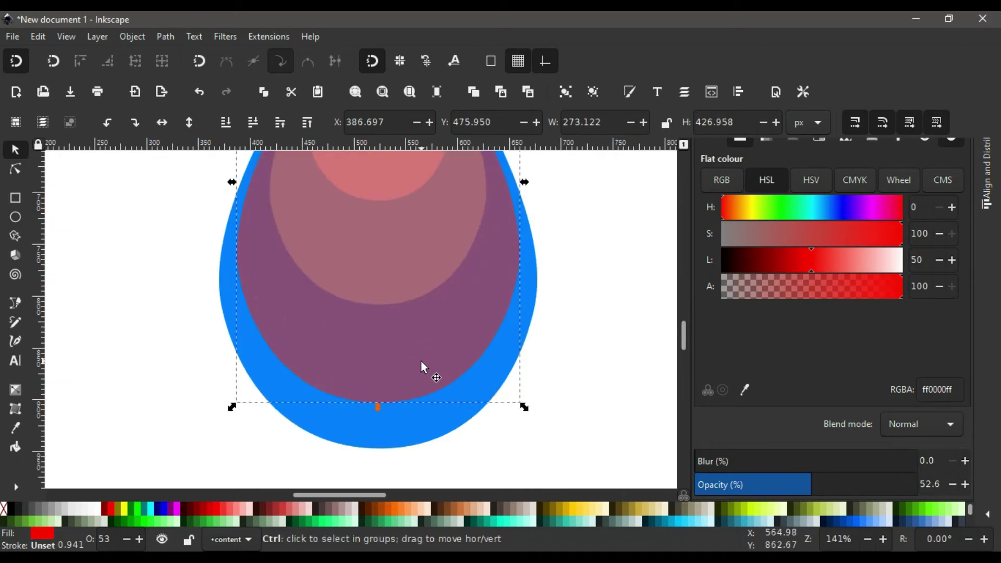
scroll(409, 368, "up", 1)
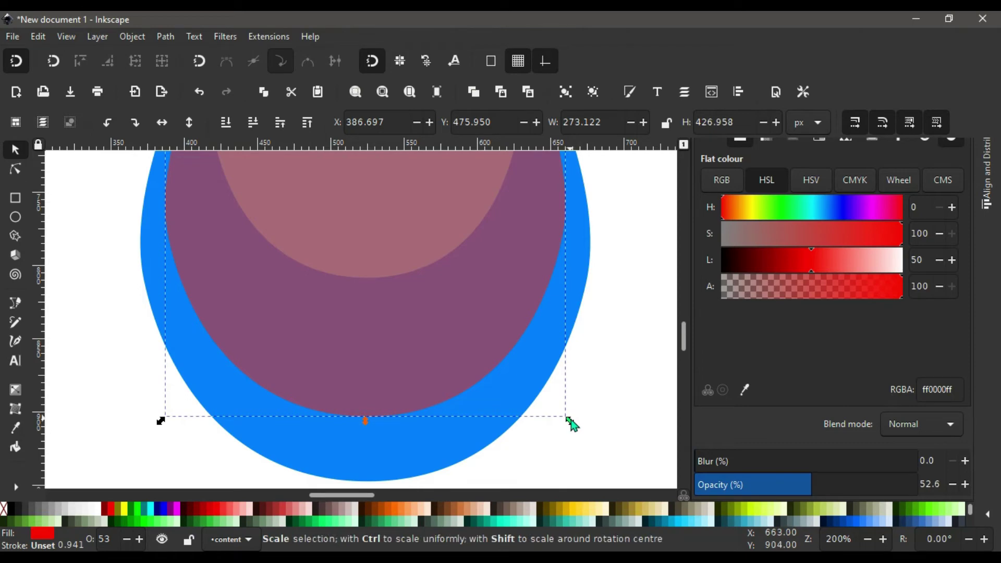
Shrink the red copy about its centre to 261.608 × 408.958 px, leaving a blue rim
key("ctrl")
key("ctrl+shift")
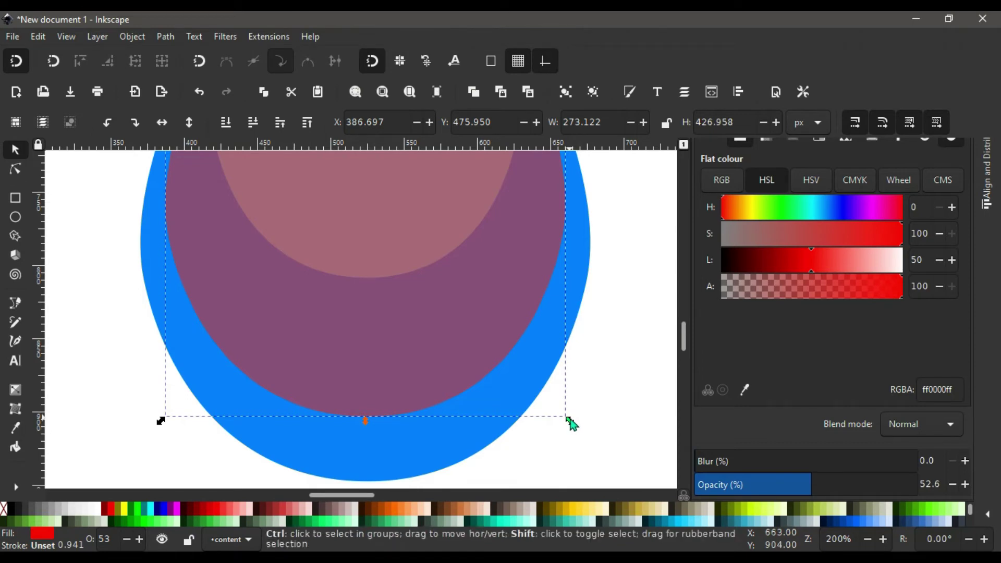
left_click_drag(569, 419, 567, 411)
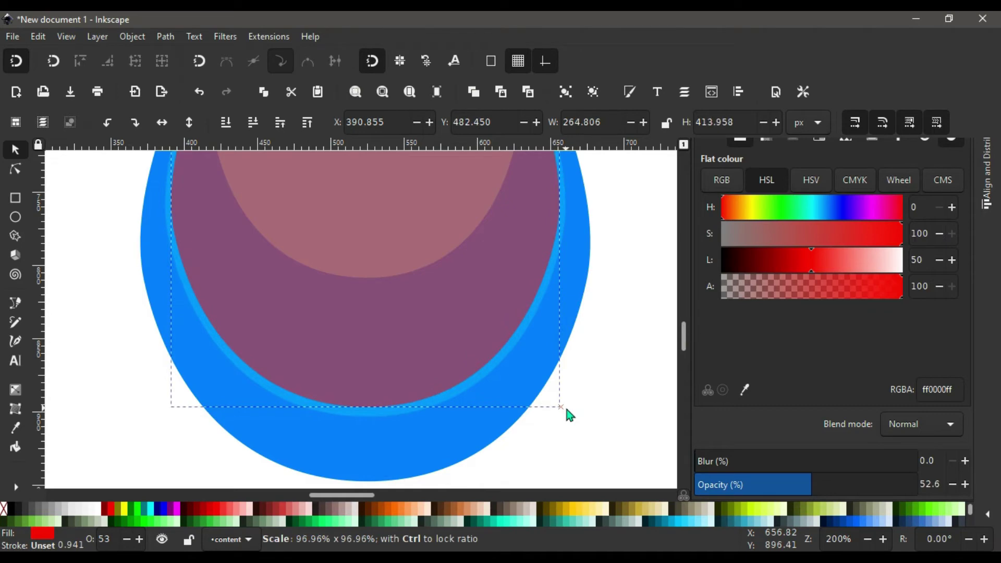
left_click_drag(567, 411, 561, 404)
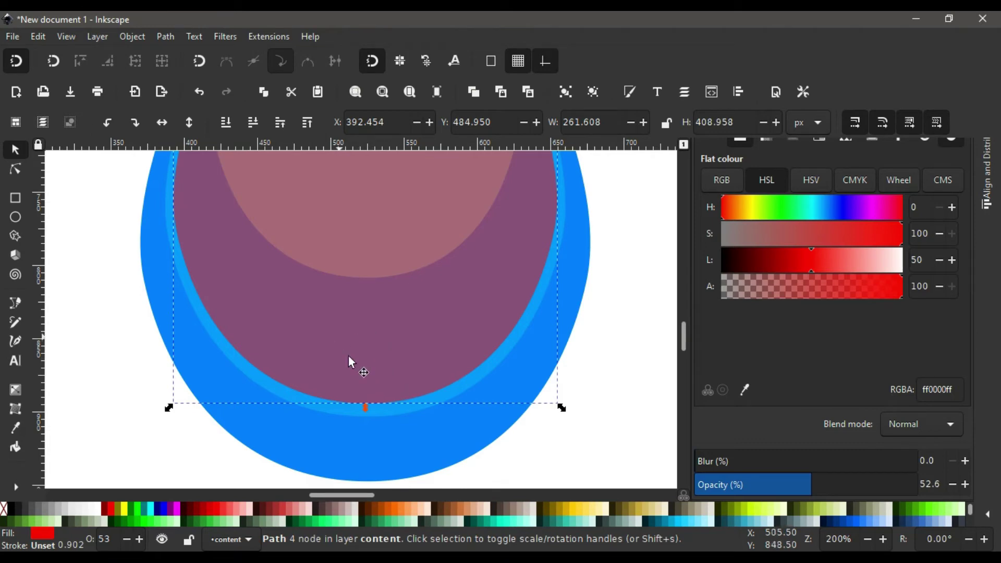
Duplicate the red shape and fill the copy lime green 00ff00
key("ctrl")
key("ctrl+d")
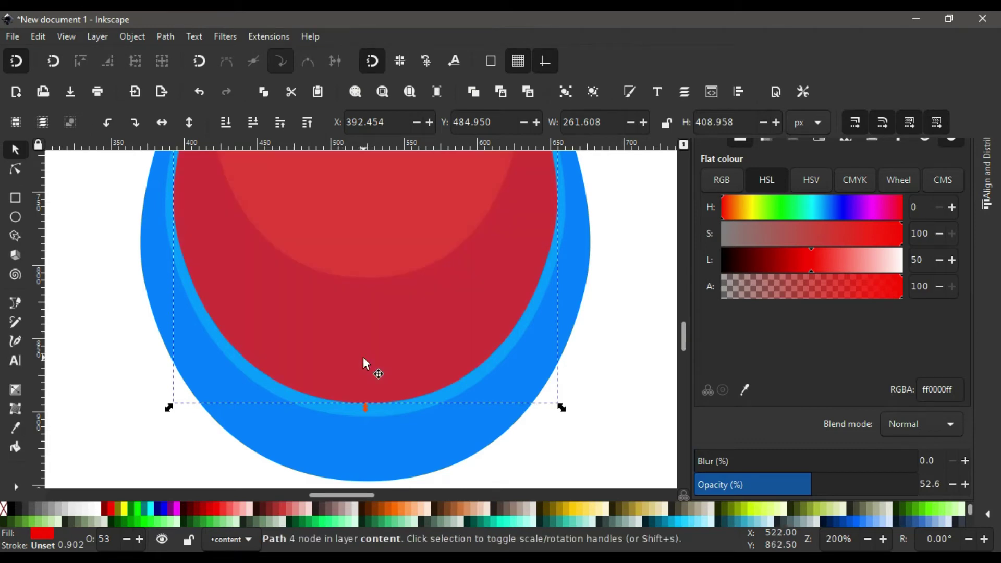
left_click(138, 511)
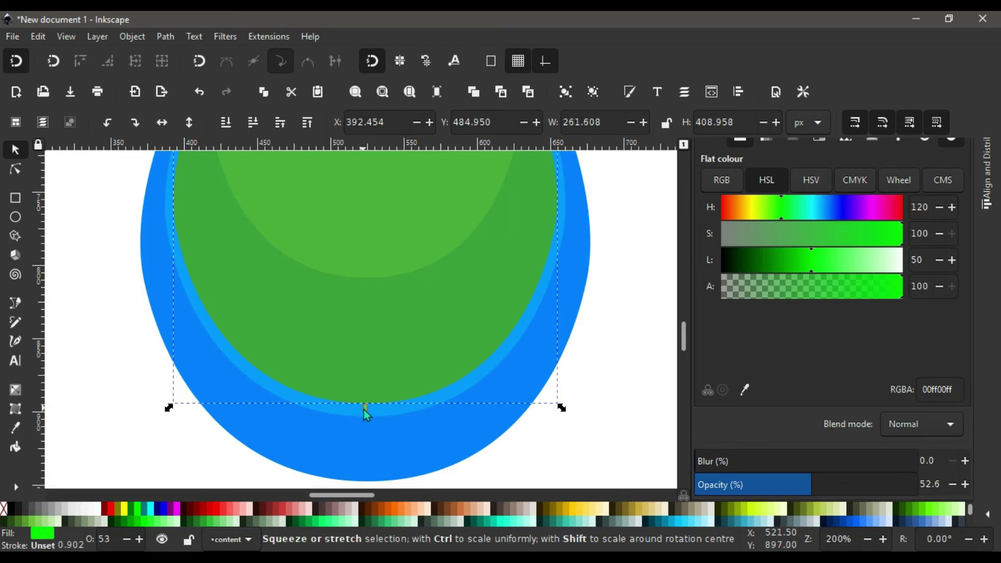
Move the green copy straight up 10.5 px to Y 474.450, undoing a trial resize
key("ctrl")
left_click_drag(364, 408, 364, 402)
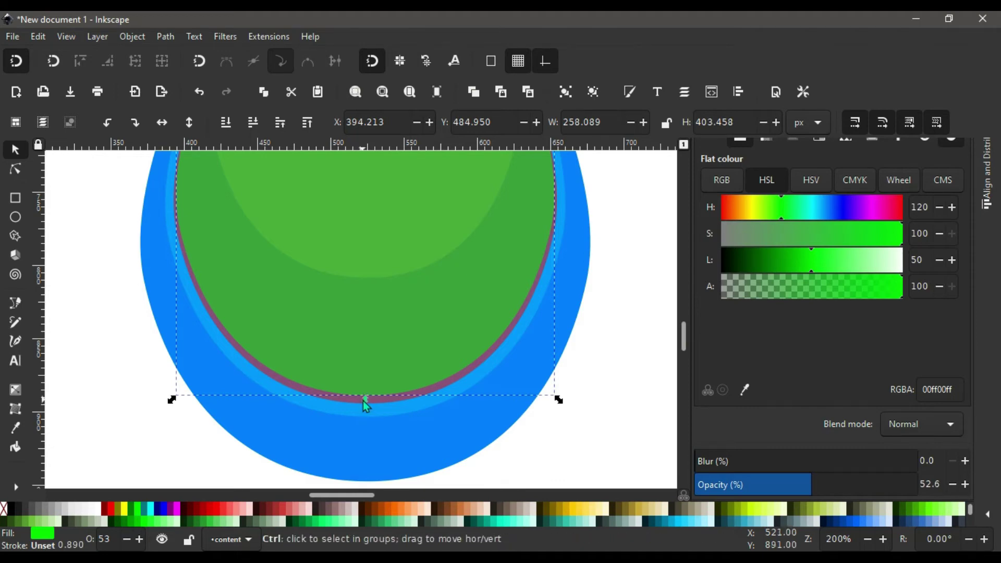
key("ctrl+z")
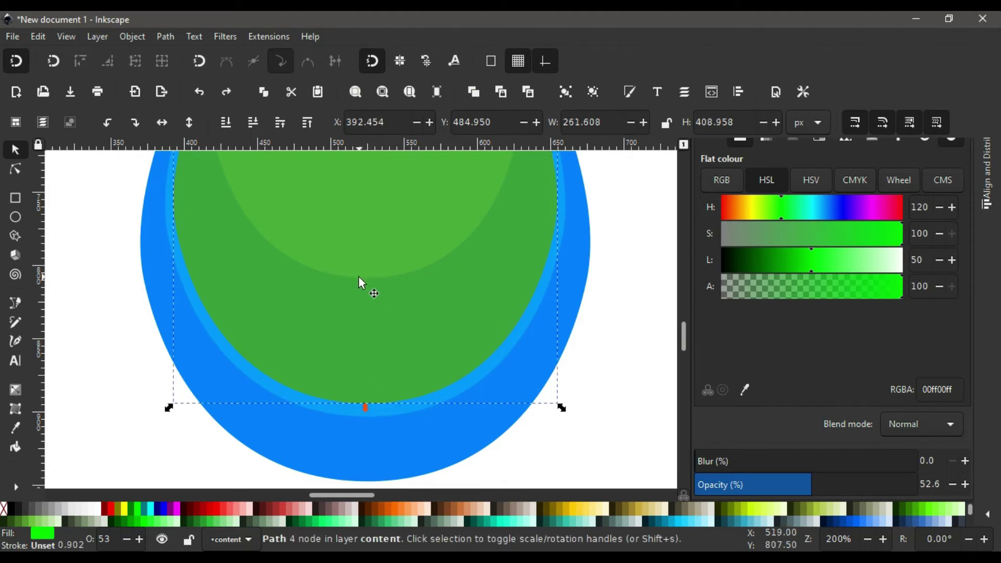
key("ctrl")
left_click_drag(358, 278, 358, 258)
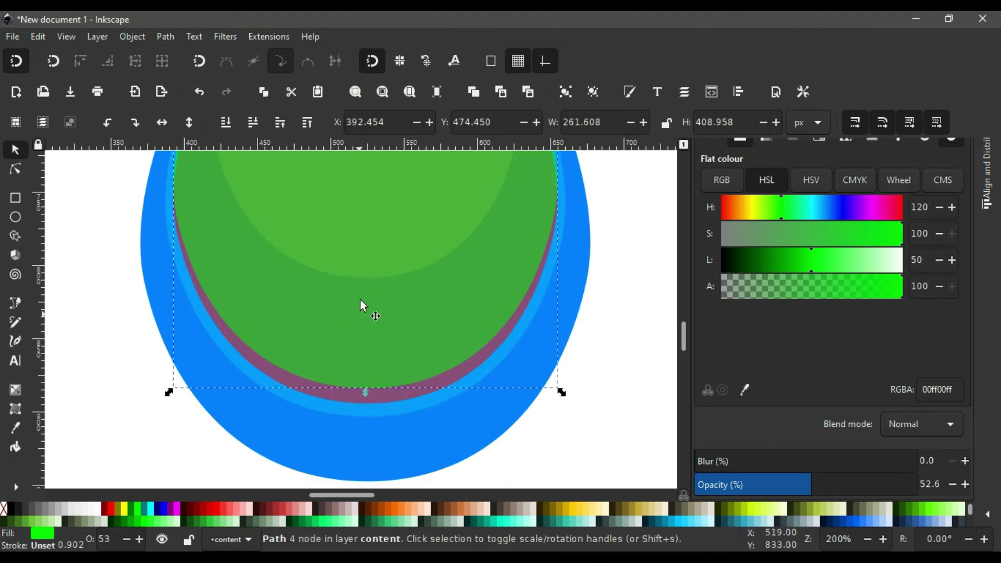
Difference the green copy from the red shape and fill the 261.598 × 144.439 px crescent white
left_click(378, 398, "shift")
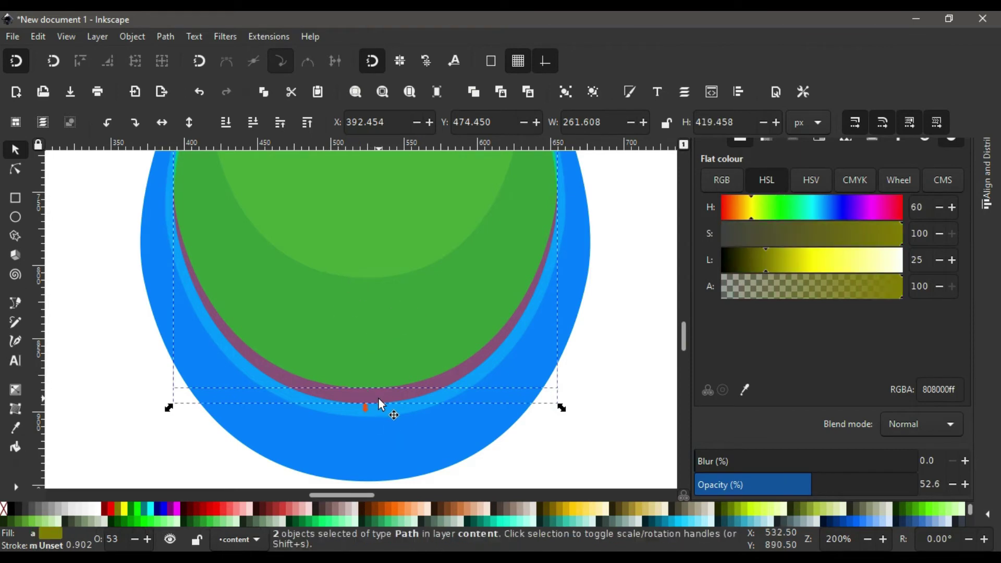
left_click(165, 36)
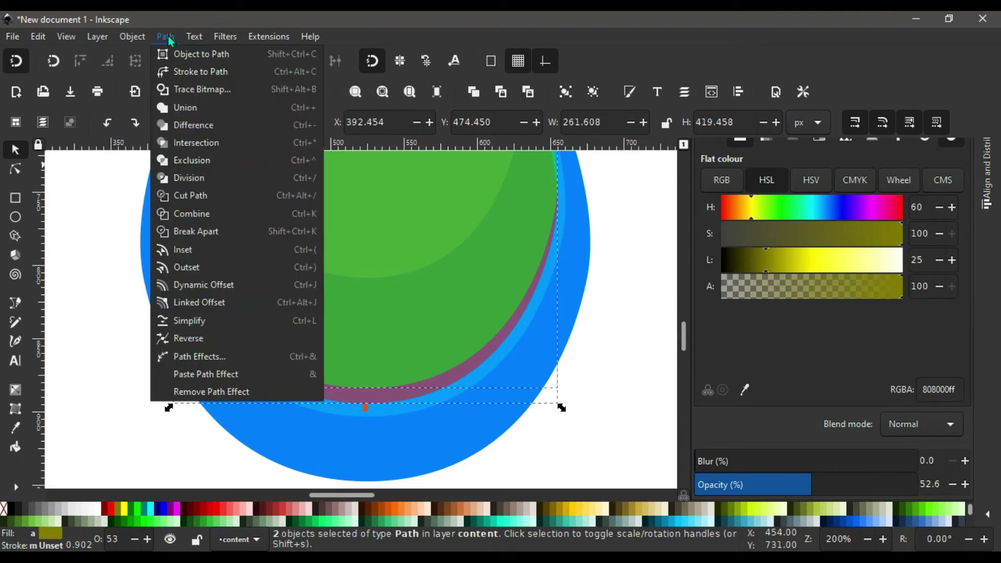
left_click(192, 127)
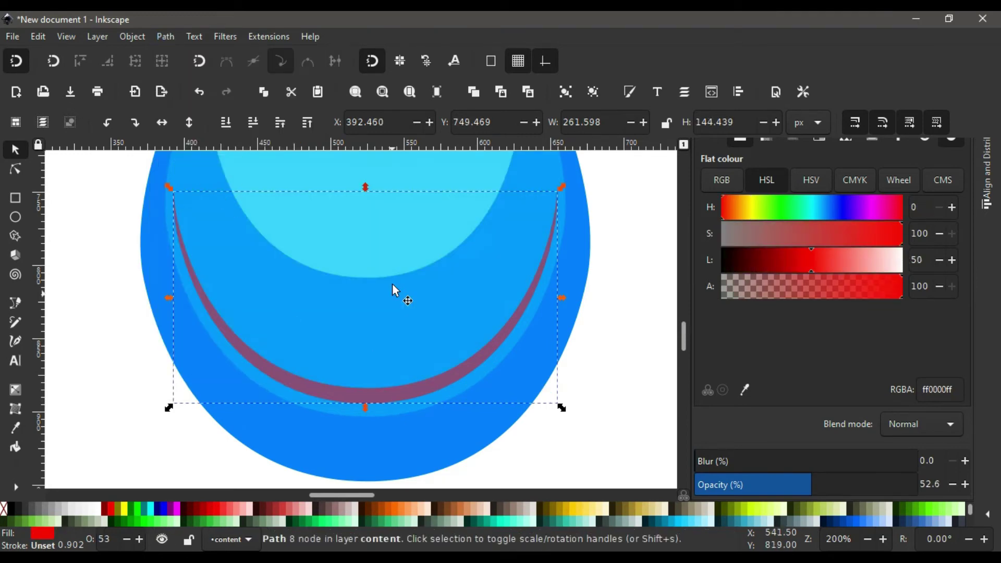
left_click(100, 507)
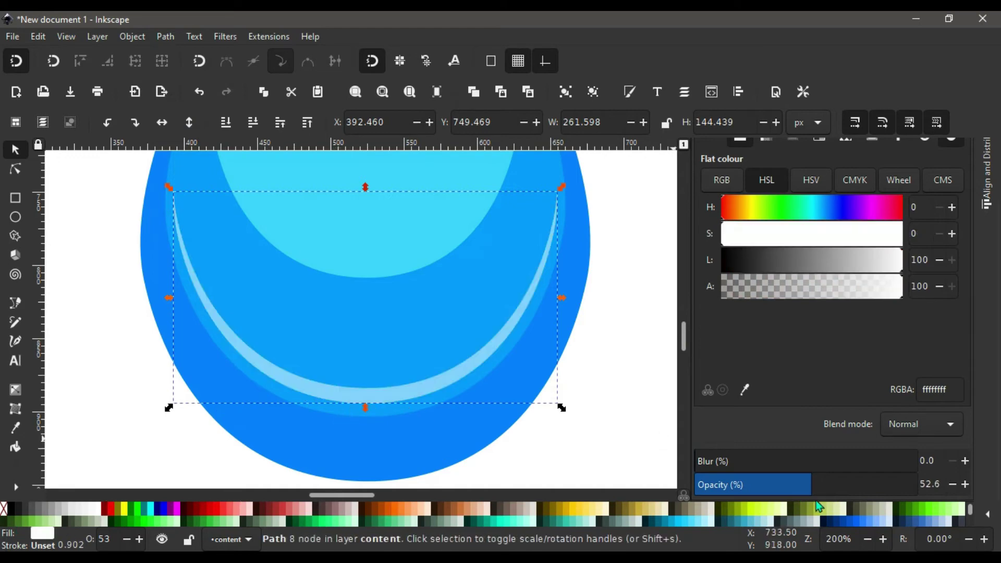
Set the white crescent to 100% opacity and lower it 2.5 px to Y 751.969
left_click_drag(809, 482, 963, 462)
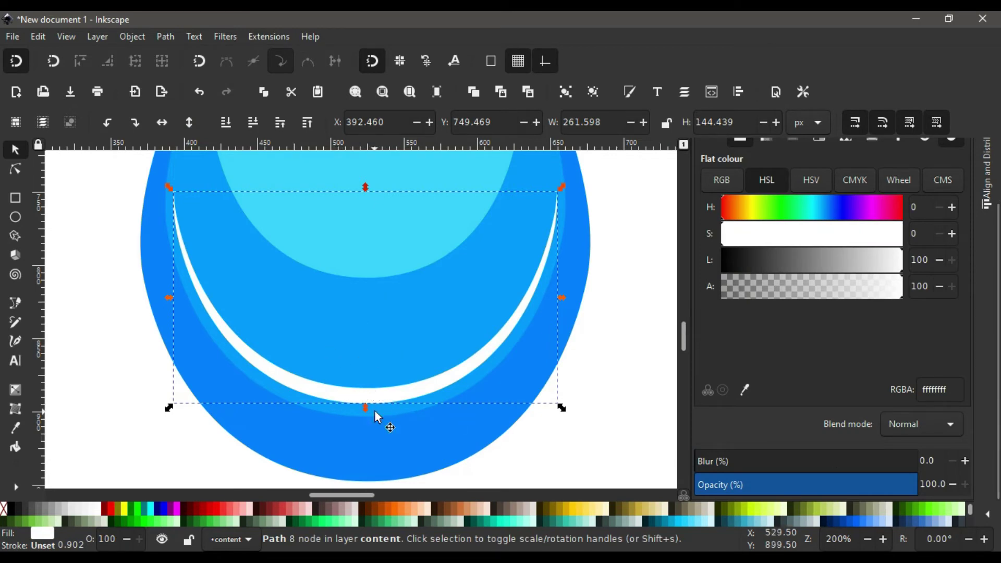
key("ctrl")
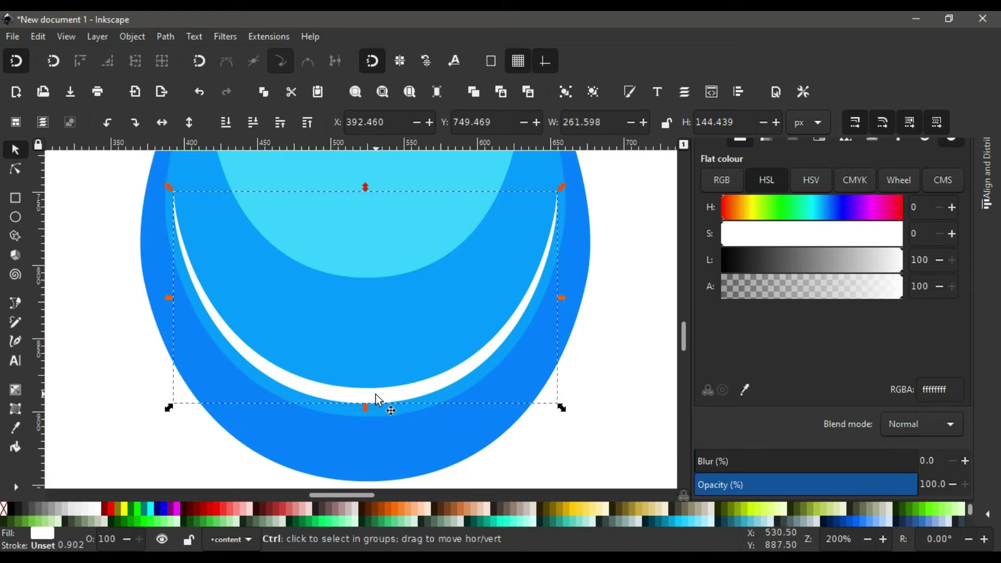
left_click_drag(375, 396, 375, 402)
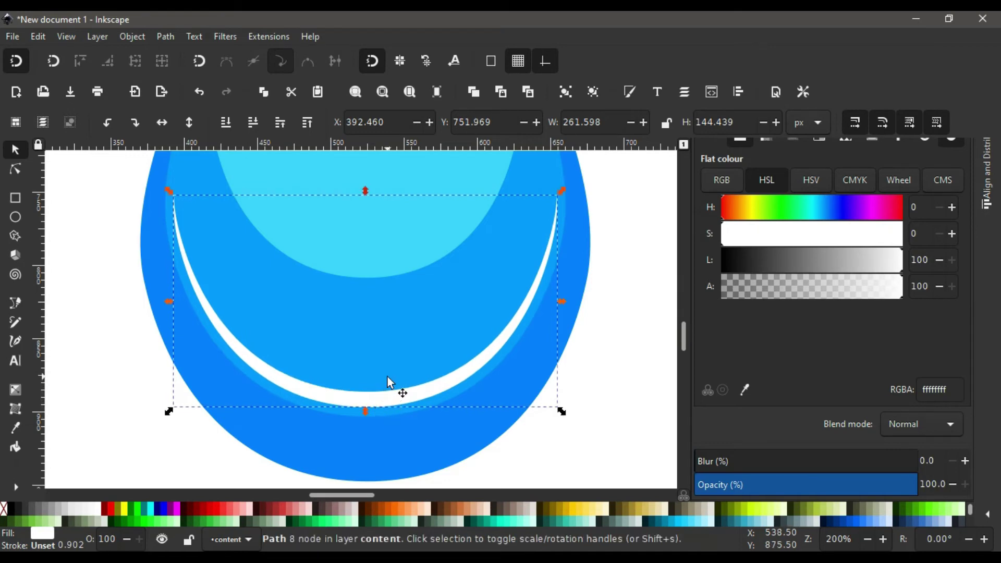
Zoom out and select the cyan inner drop and background to inspect the stack
scroll(390, 384, "up", 10)
scroll(388, 380, "down", 5)
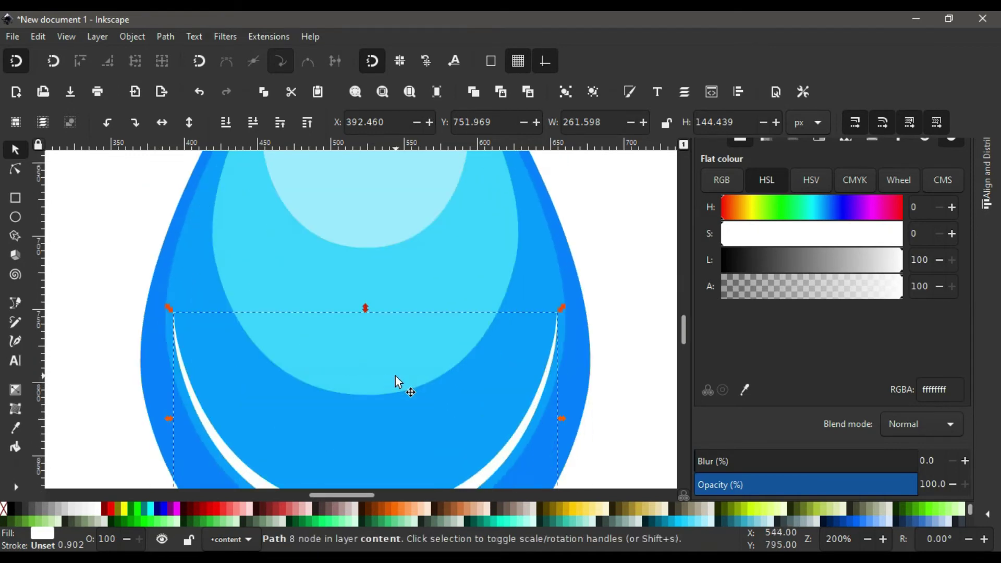
scroll(395, 378, "up", 3)
left_click(488, 326)
scroll(486, 310, "down", 1, "ctrl")
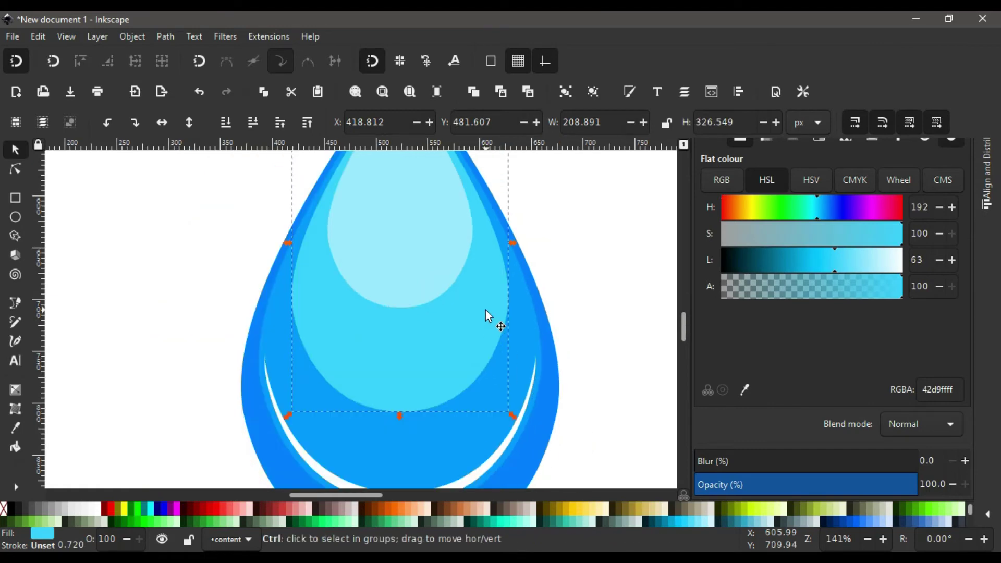
scroll(486, 309, "down", 1, "ctrl")
scroll(486, 310, "right", 5, "shift")
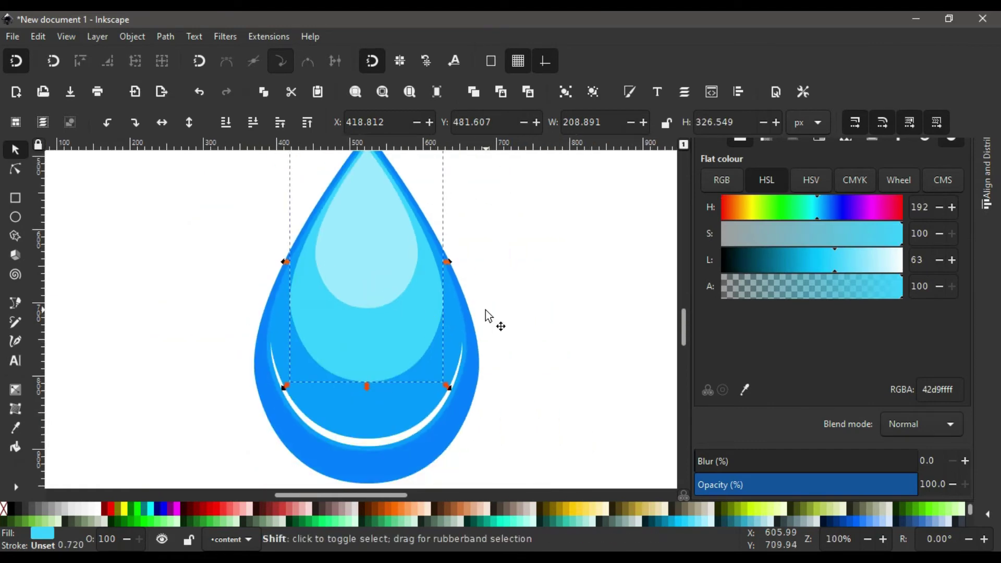
left_click(476, 320)
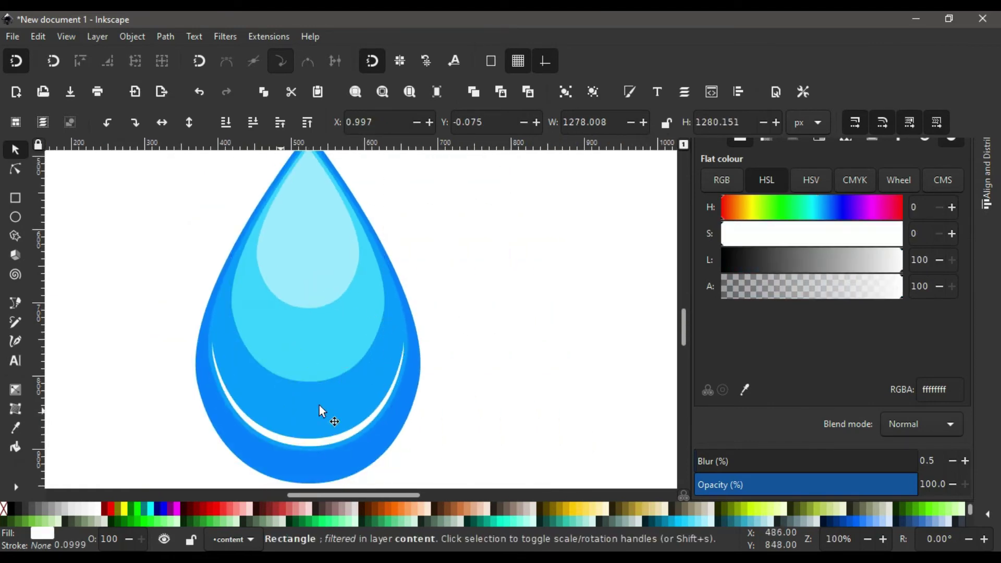
Raise the cyan inner drop, make it red at 46.7% opacity, and shrink it slightly
left_click(322, 363)
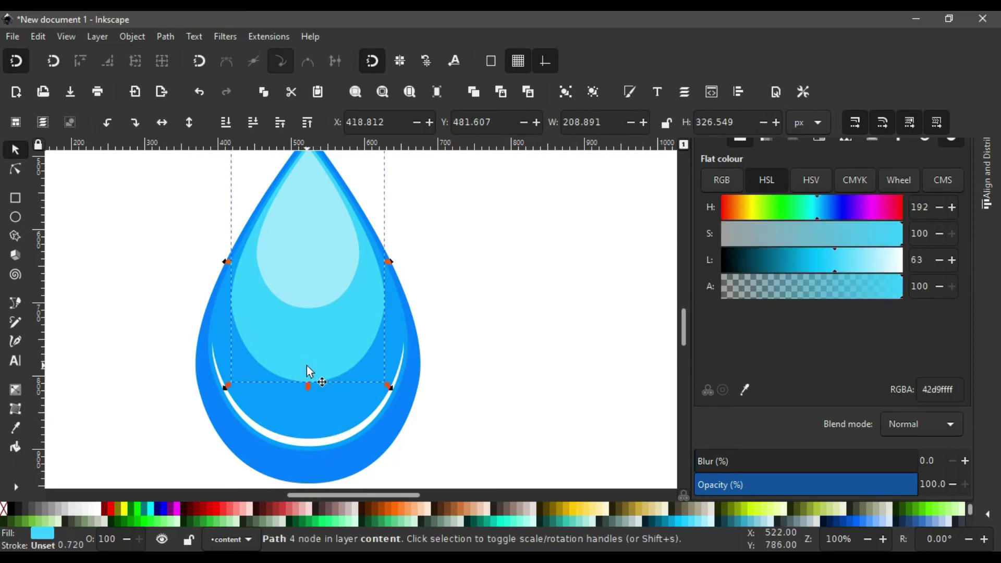
key("ctrl")
key("Page_Up")
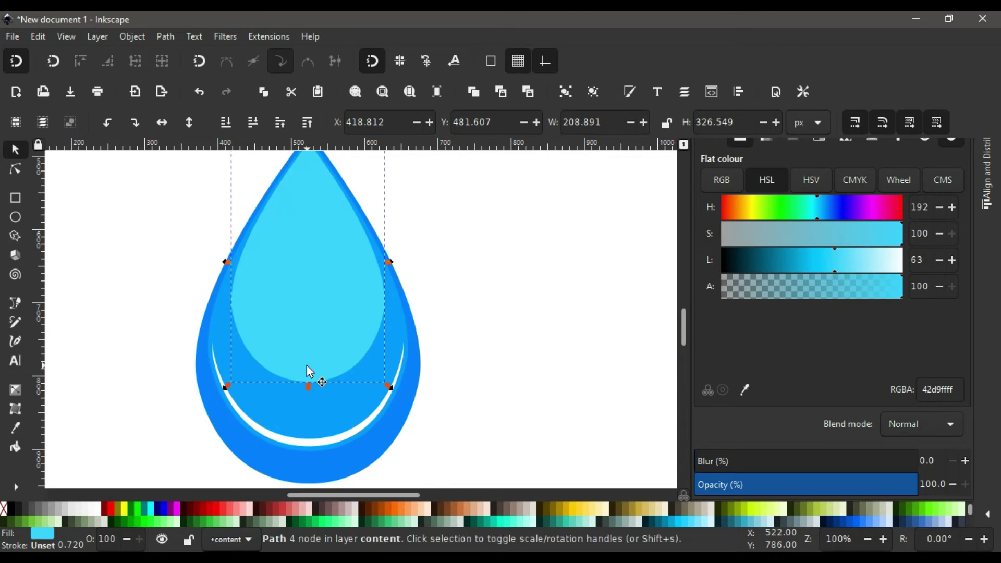
left_click(113, 513)
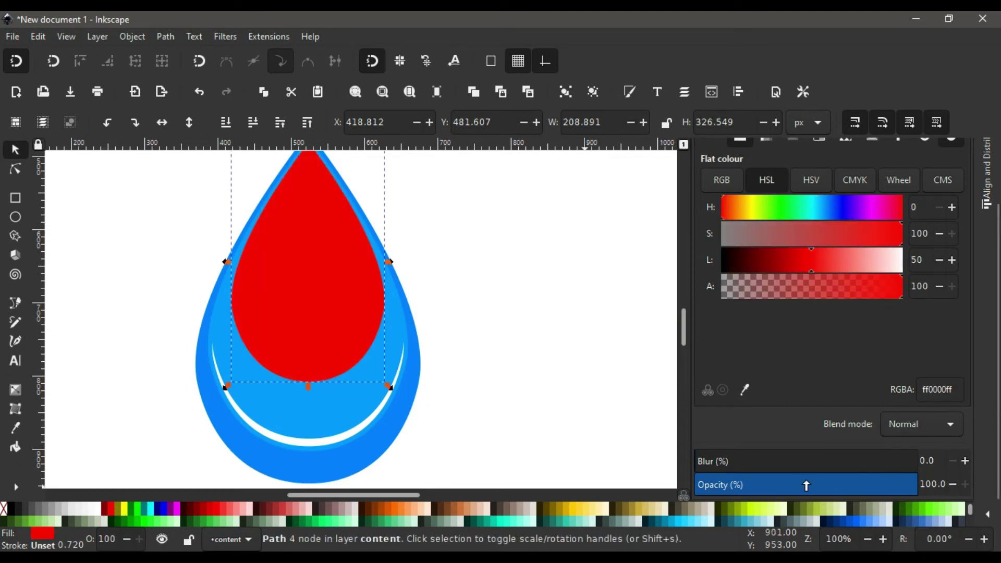
left_click(799, 484)
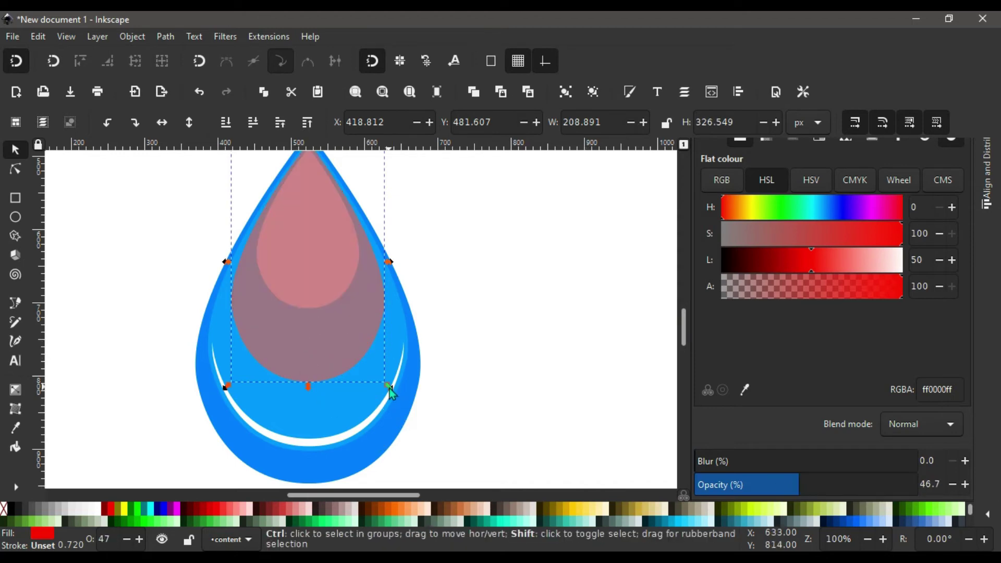
left_click_drag(390, 388, 386, 382)
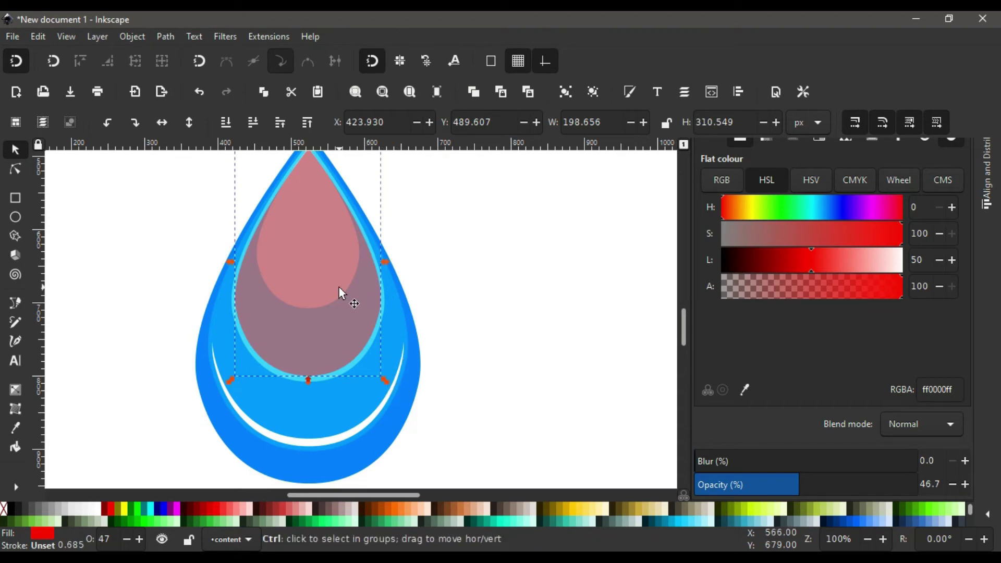
Duplicate the red inner drop and colour the copy lime green 00ff00
key("ctrl+d")
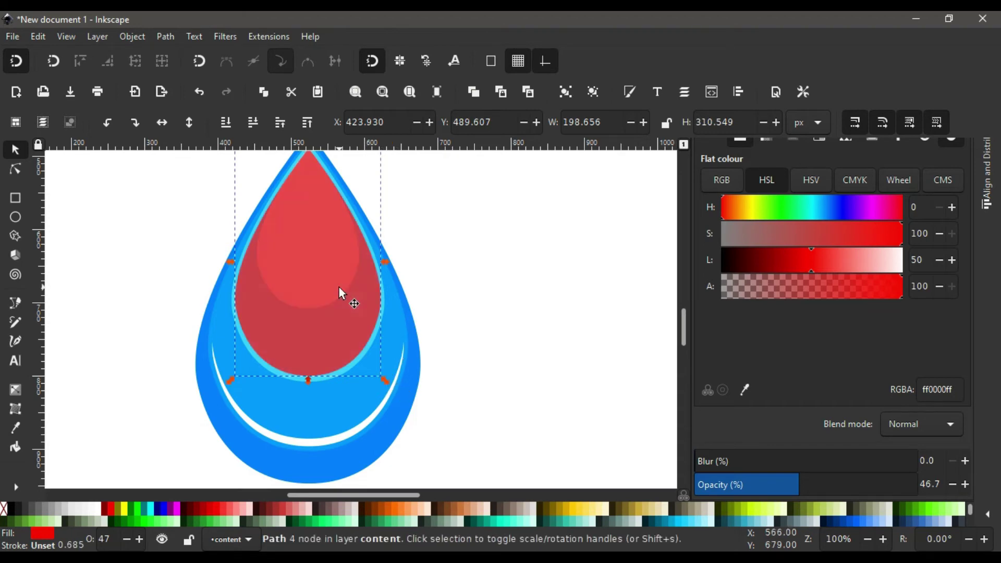
left_click(139, 509)
scroll(366, 320, "down", 1)
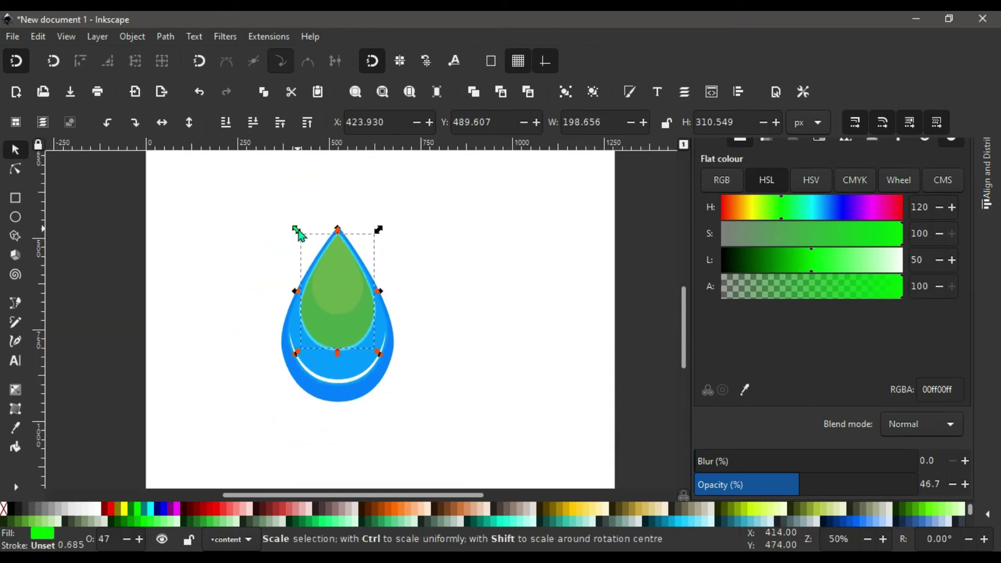
Enlarge the green copy to about 138% with its corner handle
key("ctrl")
left_click_drag(290, 226, 235, 166)
scroll(365, 329, "up", 2, "ctrl")
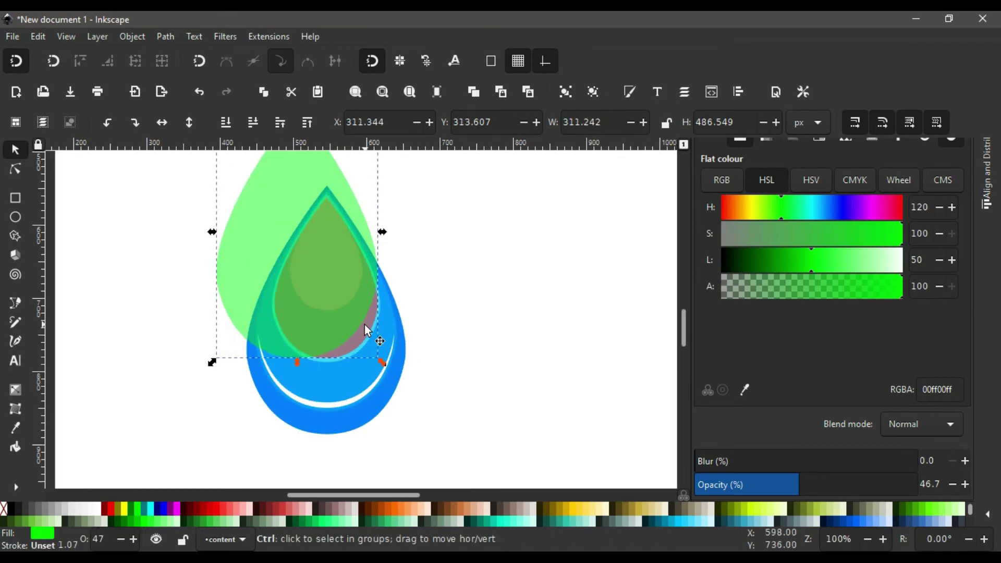
scroll(365, 324, "up", 1, "ctrl")
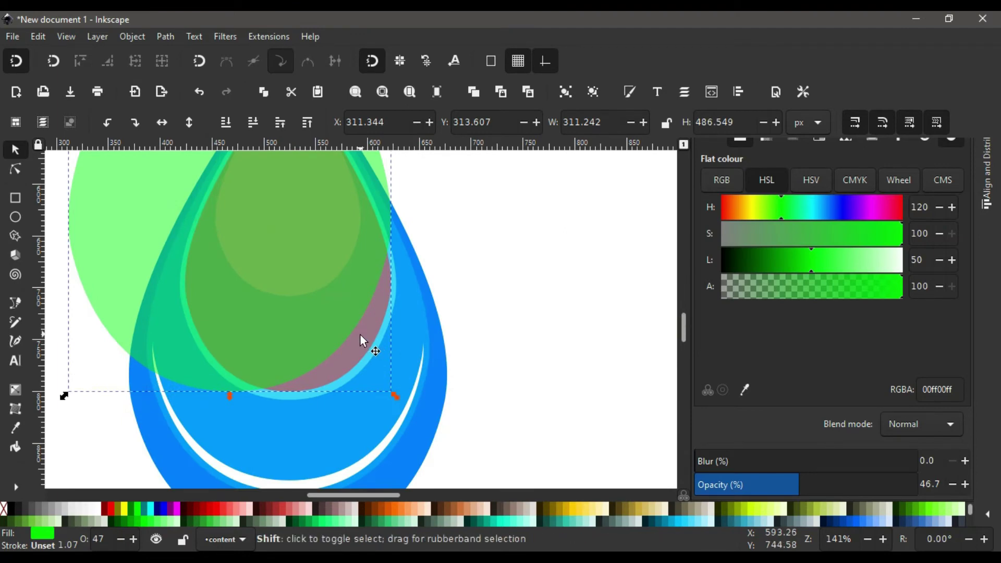
Subtract the green copy from the red drop, leaving a 123.149 × 134.693 px right-side crescent
left_click(359, 337, "shift")
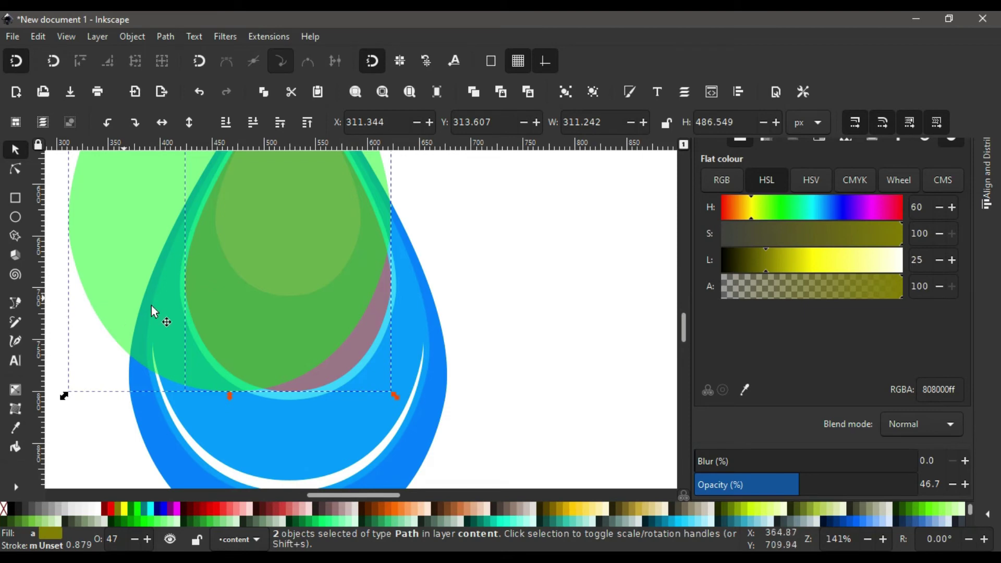
left_click(166, 36)
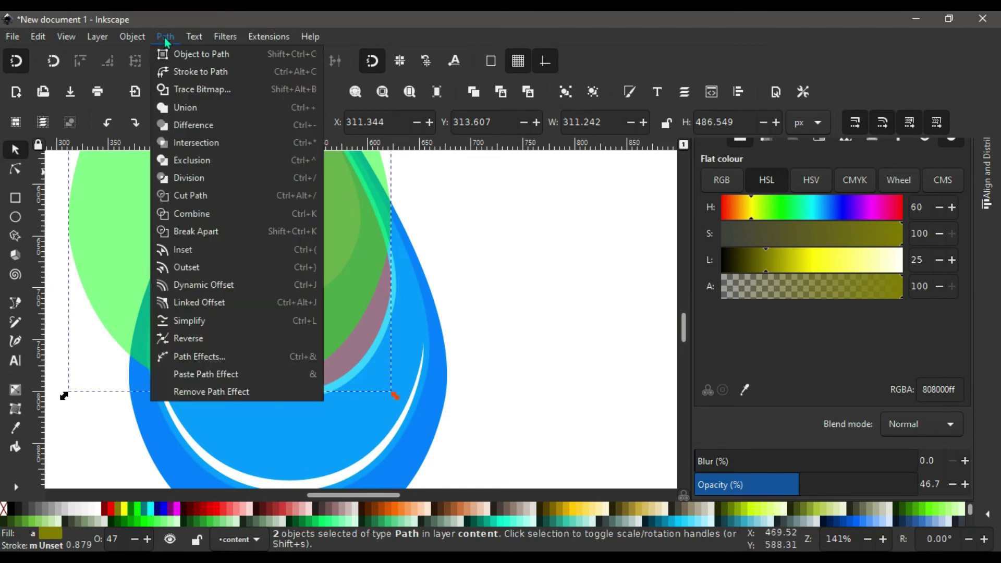
left_click(184, 127)
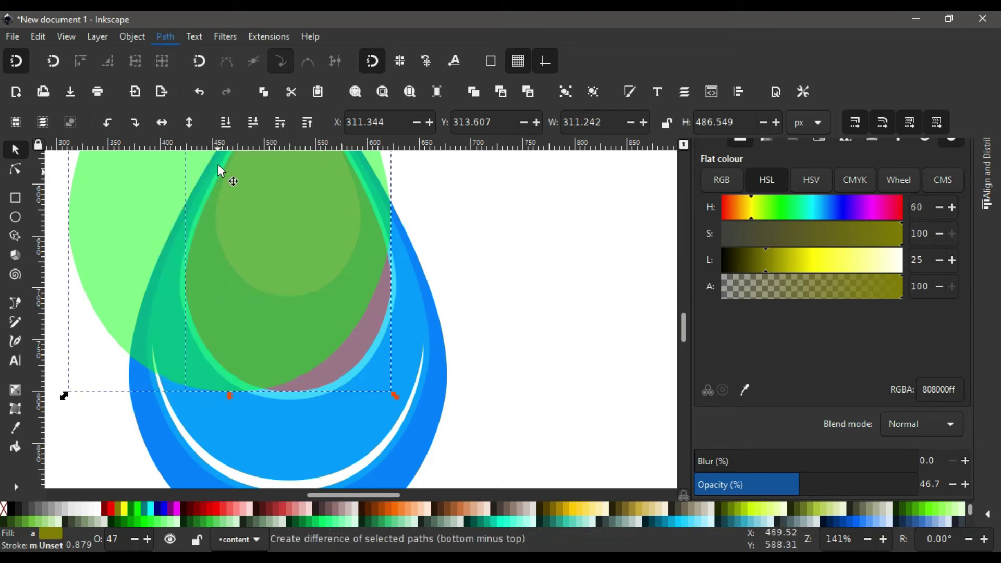
Fill the right-side crescent opaque white ffffffff at 100% opacity and zoom out to view the drop
left_click(100, 512)
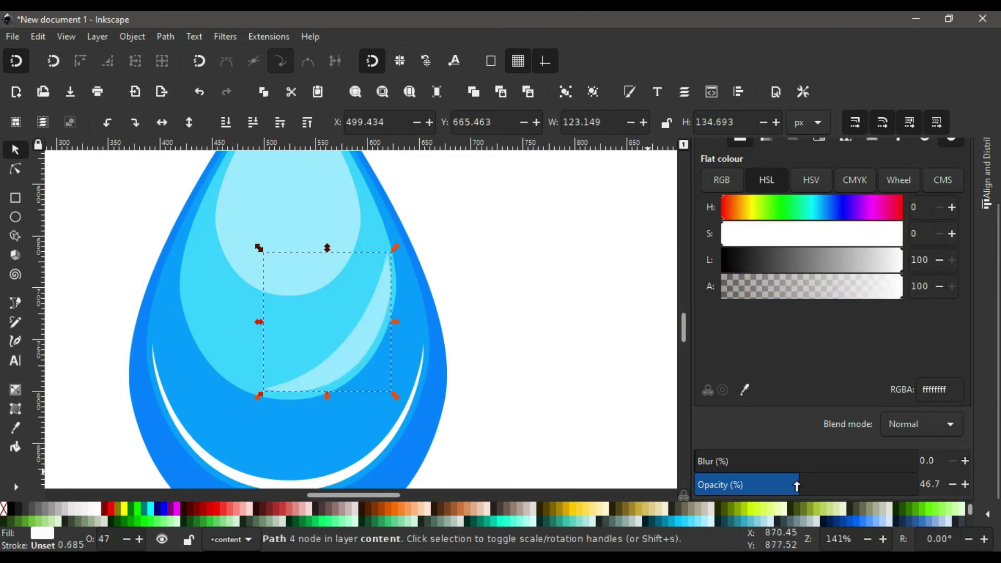
left_click_drag(797, 486, 919, 485)
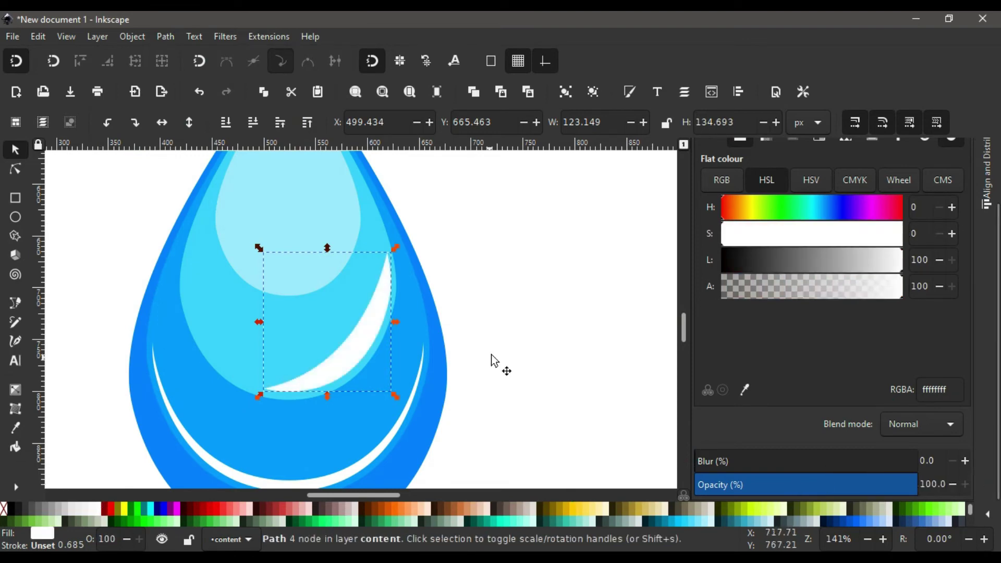
scroll(542, 376, "down", 1)
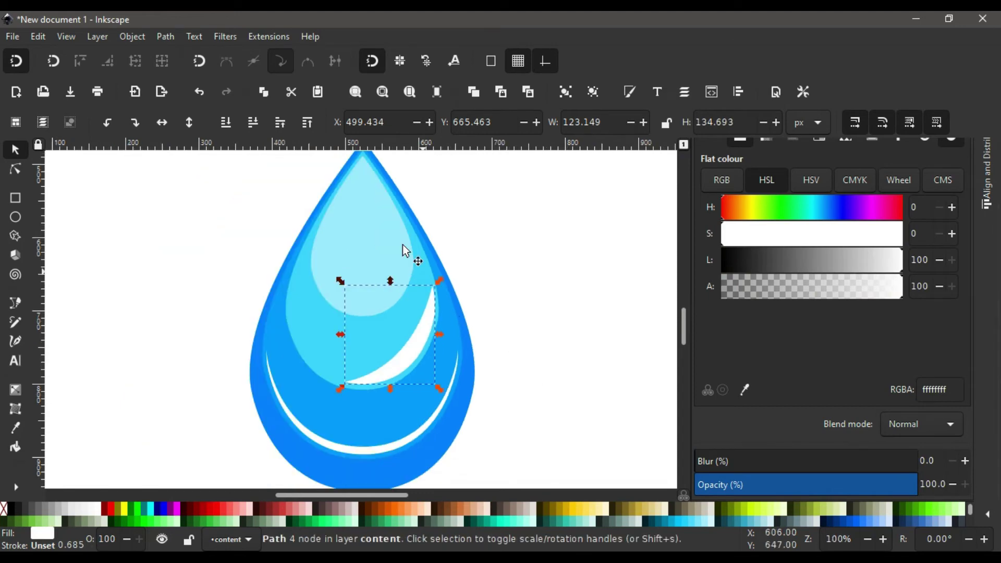
left_click(376, 300)
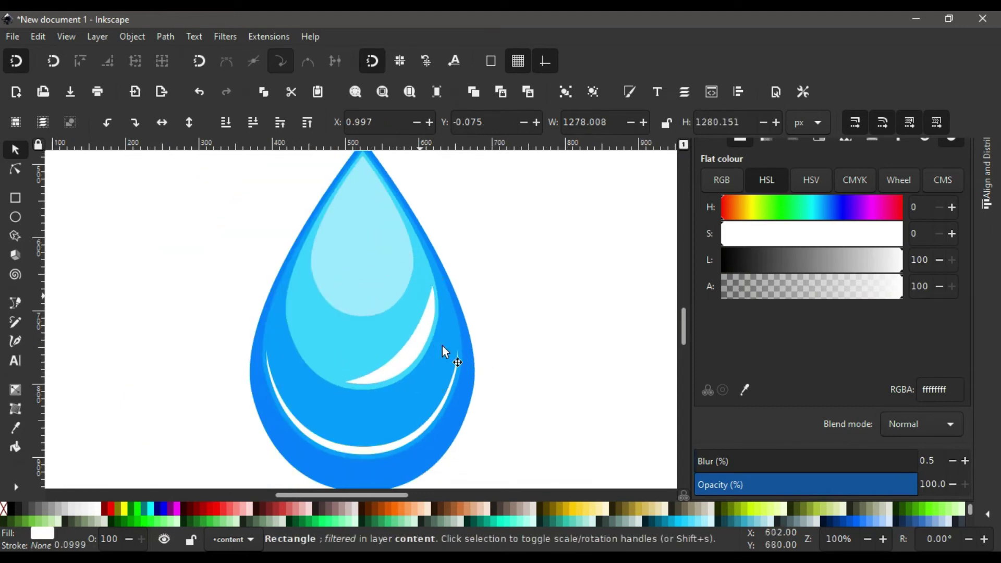
scroll(399, 276, "down", 2)
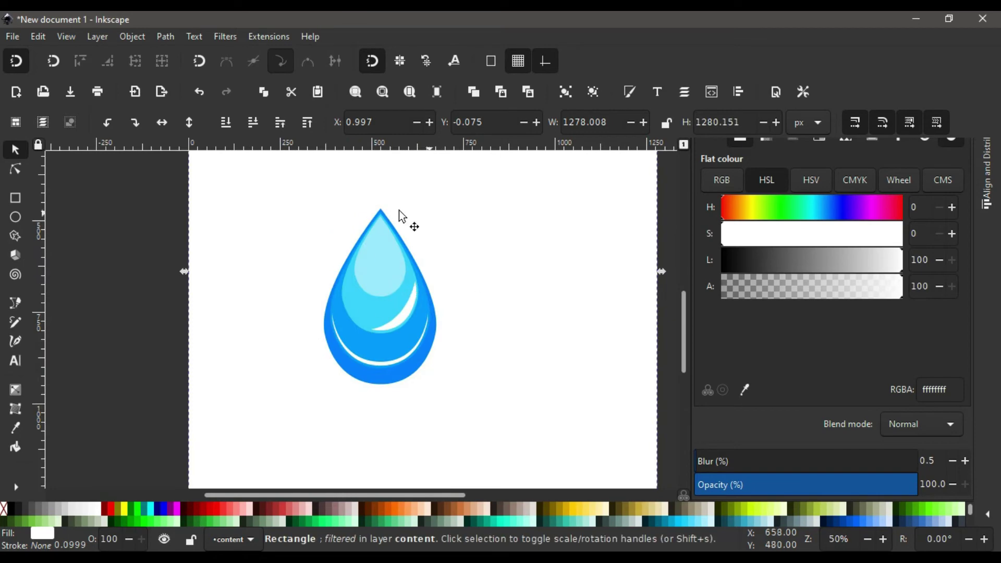
scroll(404, 265, "right", 3)
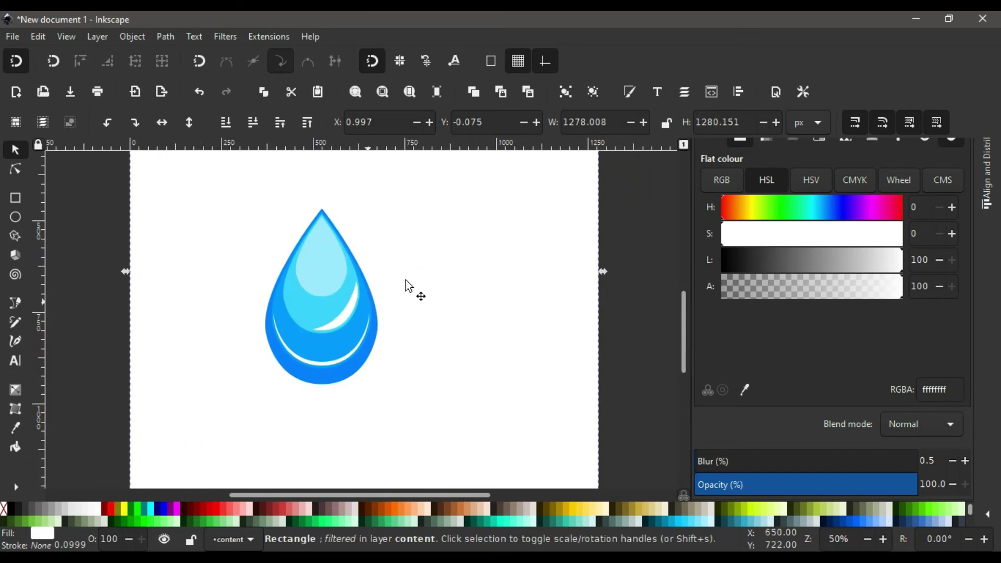
scroll(321, 317, "up", 1)
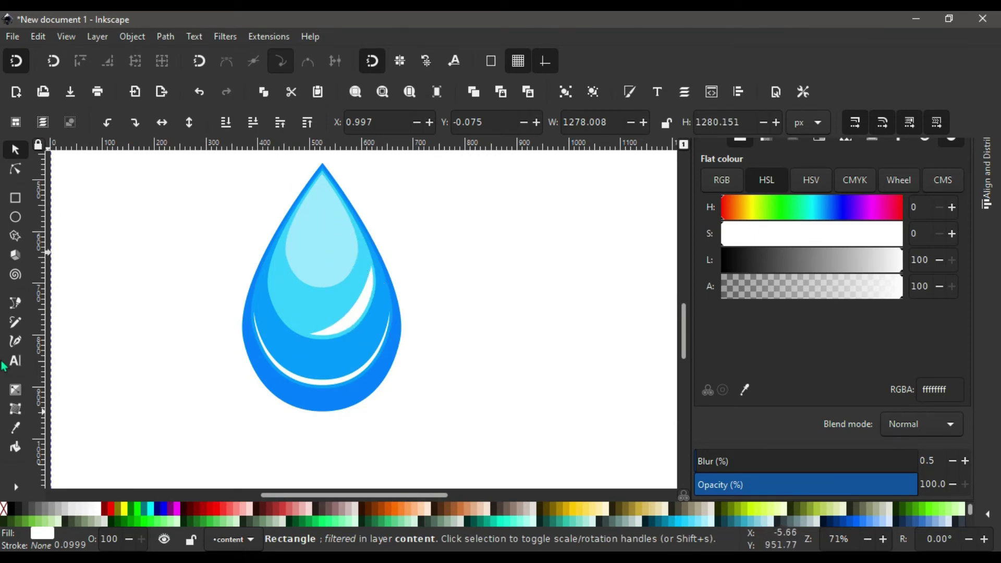
Deselect everything and reposition the view ahead of drawing the oval
left_click(15, 217)
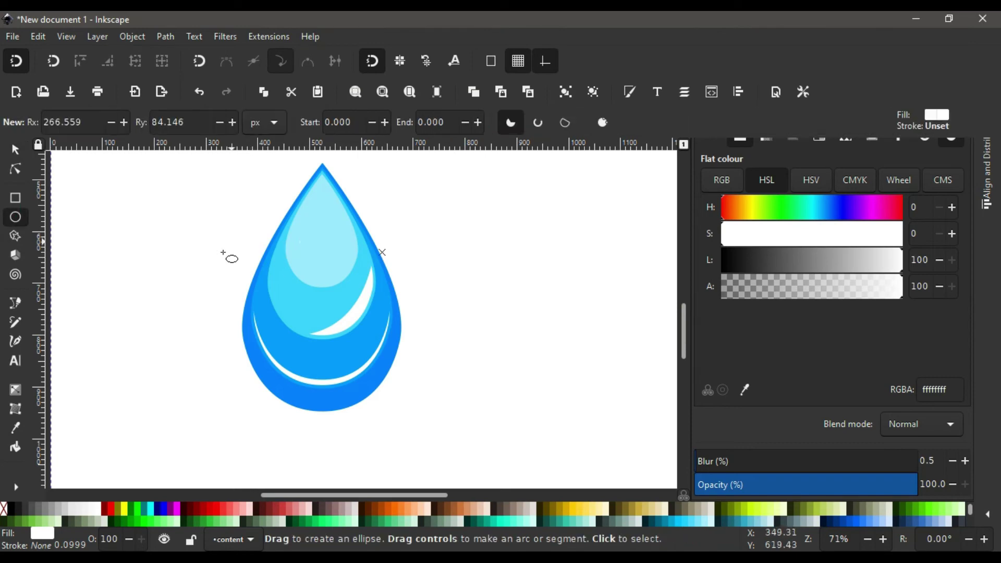
left_click(15, 150)
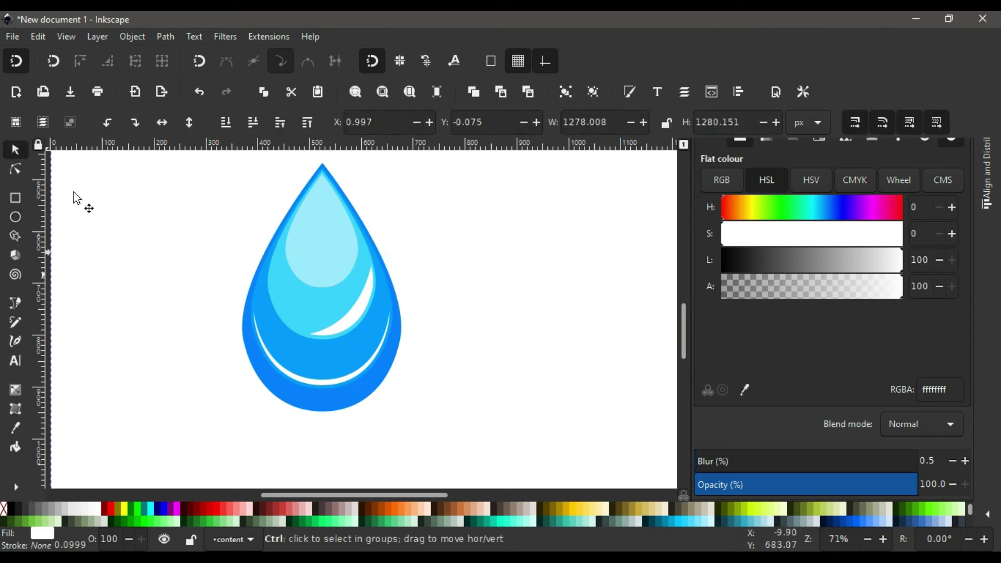
scroll(157, 268, "down", 3)
left_click(99, 246)
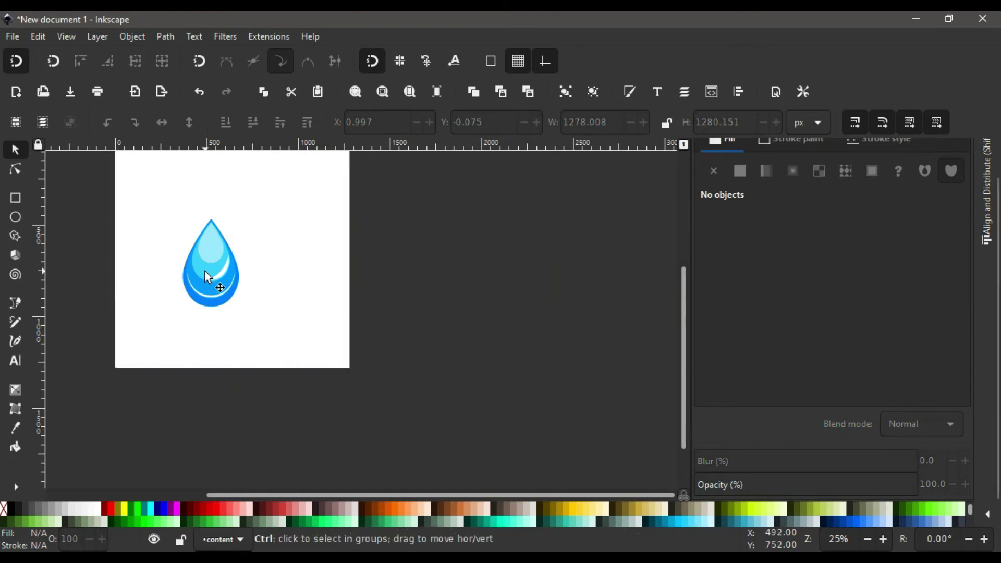
scroll(229, 282, "up", 3)
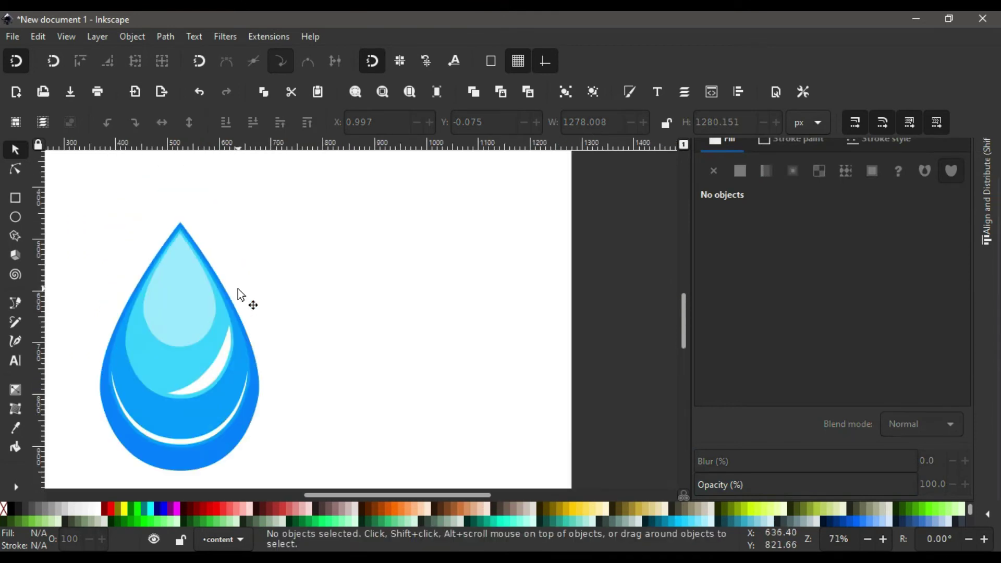
scroll(202, 317, "up", 1)
scroll(205, 317, "left", 2)
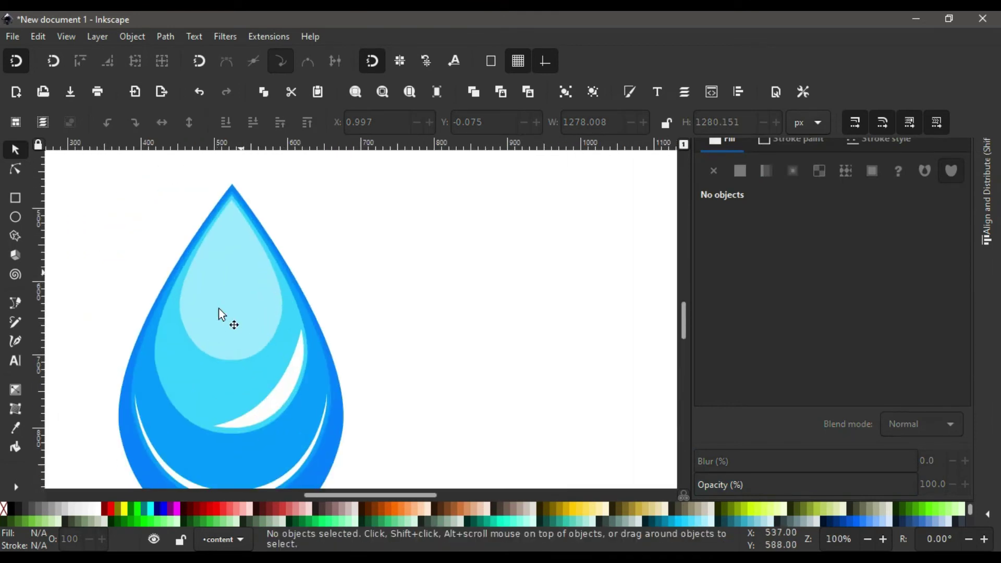
Draw a red ellipse, narrow it to 38 × 58 px, and place it on the drop's pale core
left_click(16, 217)
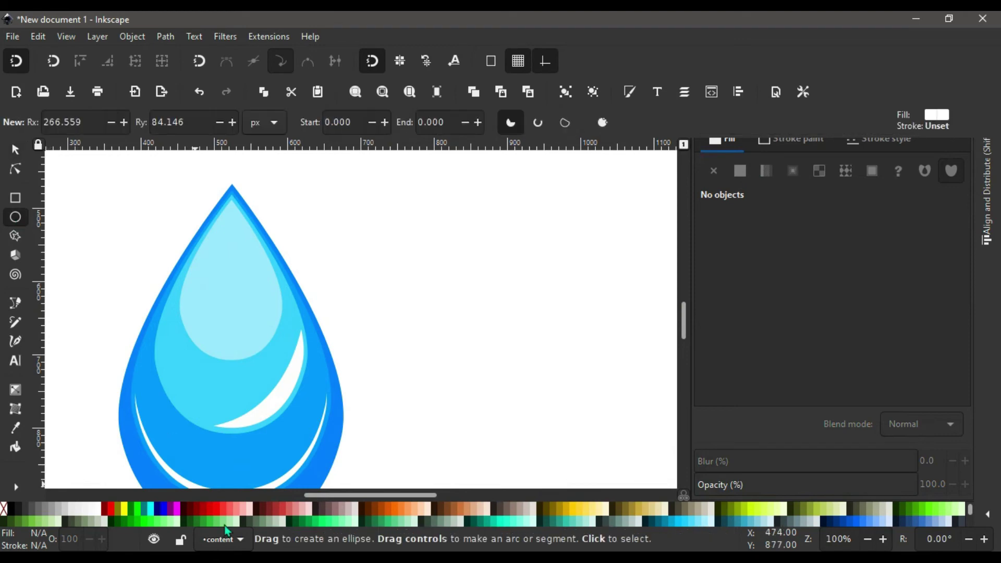
left_click_drag(224, 516, 426, 315)
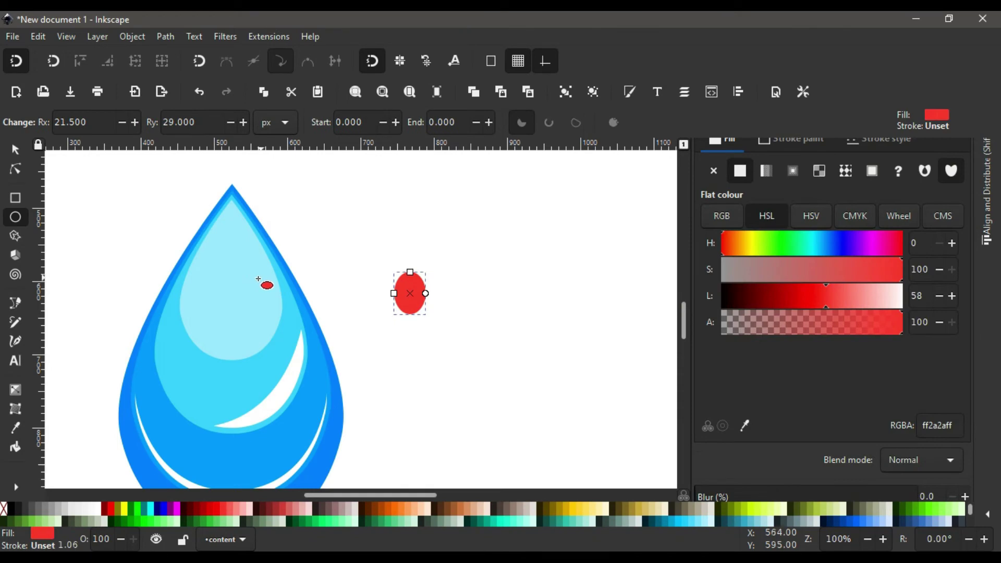
left_click(18, 152)
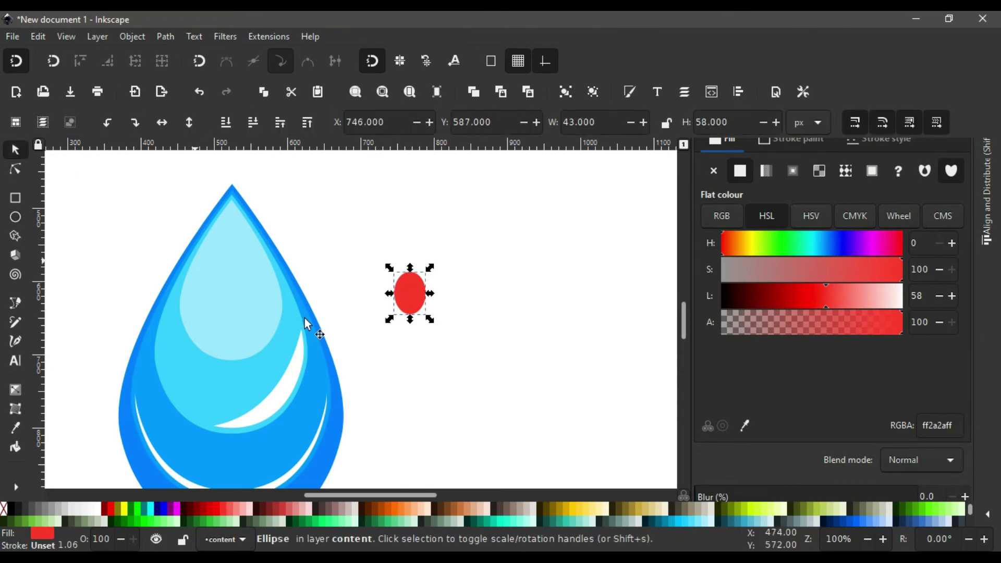
left_click_drag(430, 295, 270, 339)
left_click(408, 305)
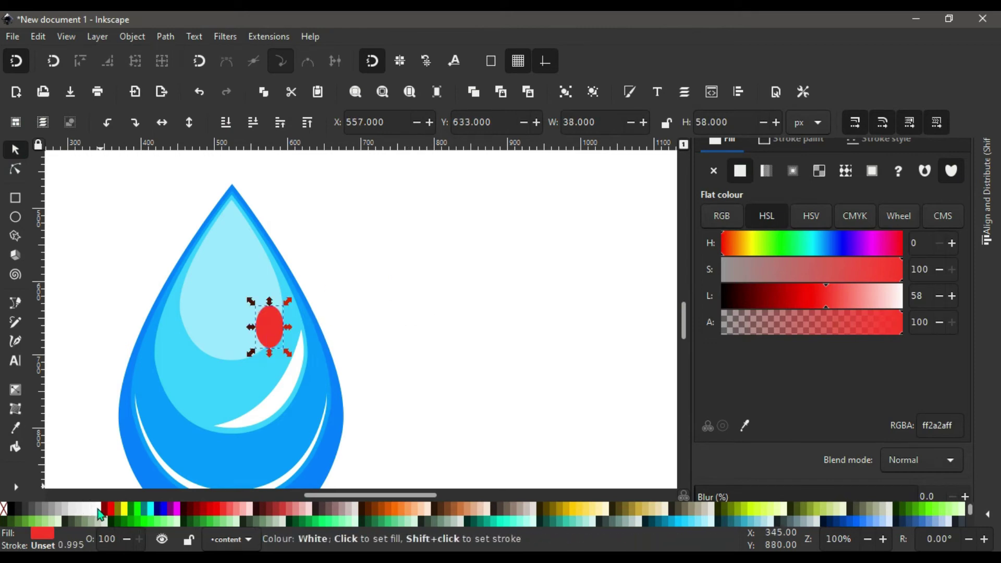
Fill the oval white and stack smaller copies up the drop's right side, the topmost 24 × 36.632 px
left_click(97, 509)
scroll(772, 453, "down", 1)
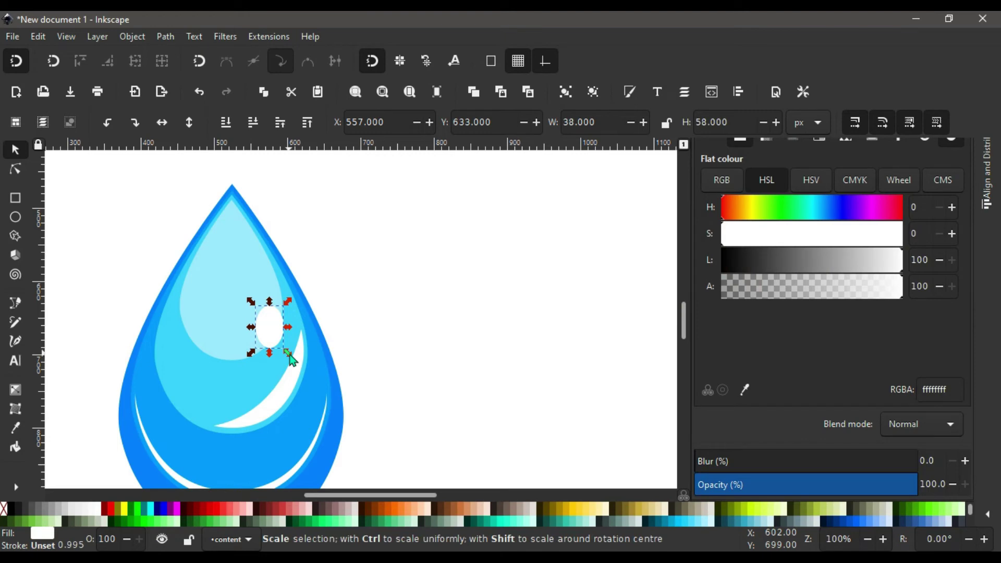
left_click_drag(290, 359, 286, 308)
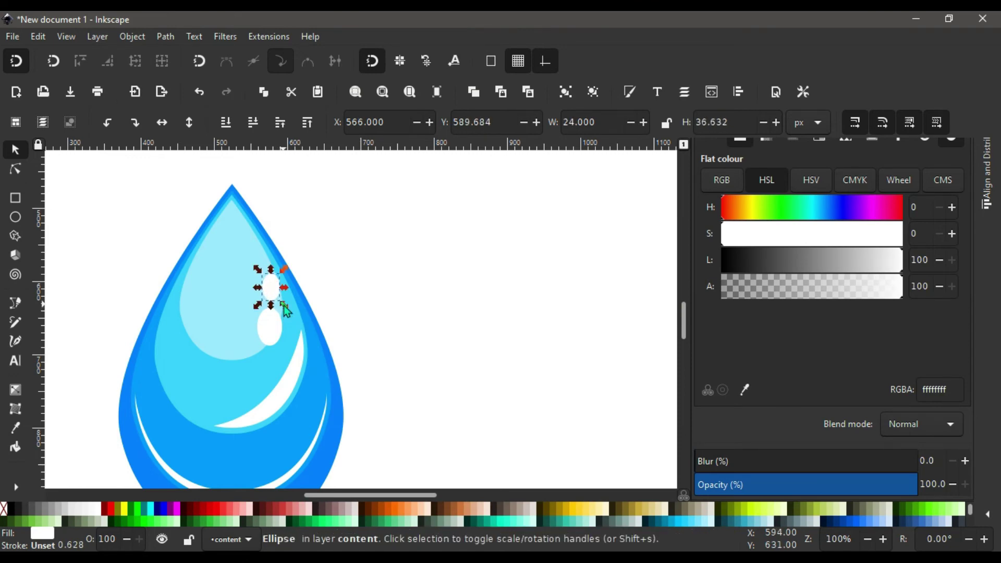
scroll(287, 311, "up", 1)
left_click_drag(271, 317, 271, 284)
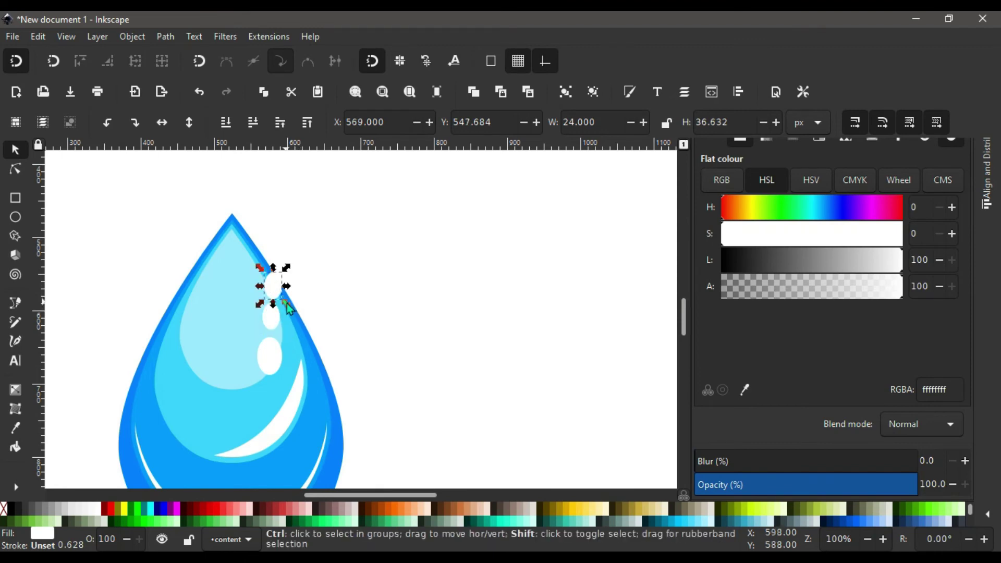
left_click_drag(290, 309, 287, 300)
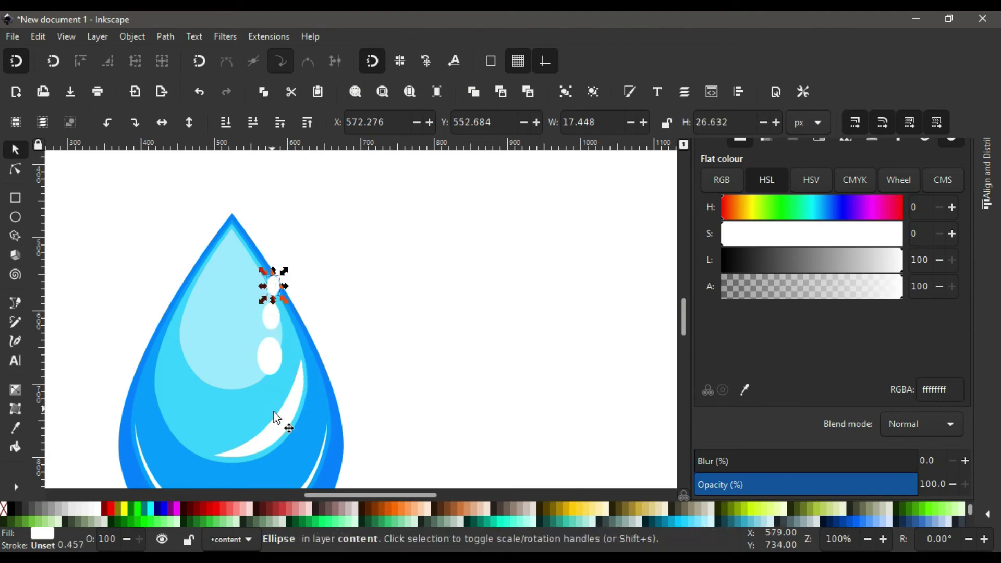
Select the three white ovals, make their vertical gaps equal, and group them
key("shift")
left_click(273, 320, "shift")
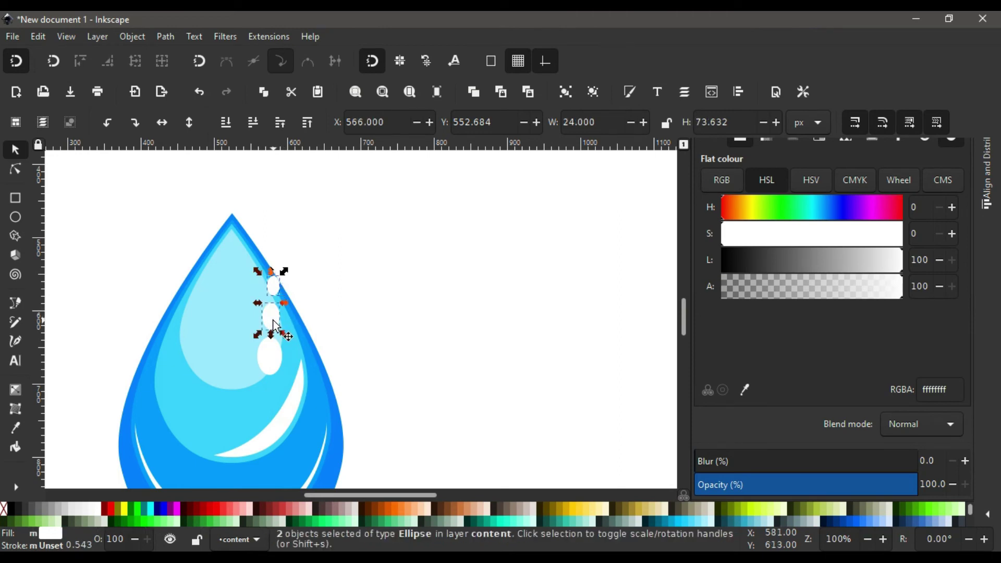
left_click(275, 360, "shift")
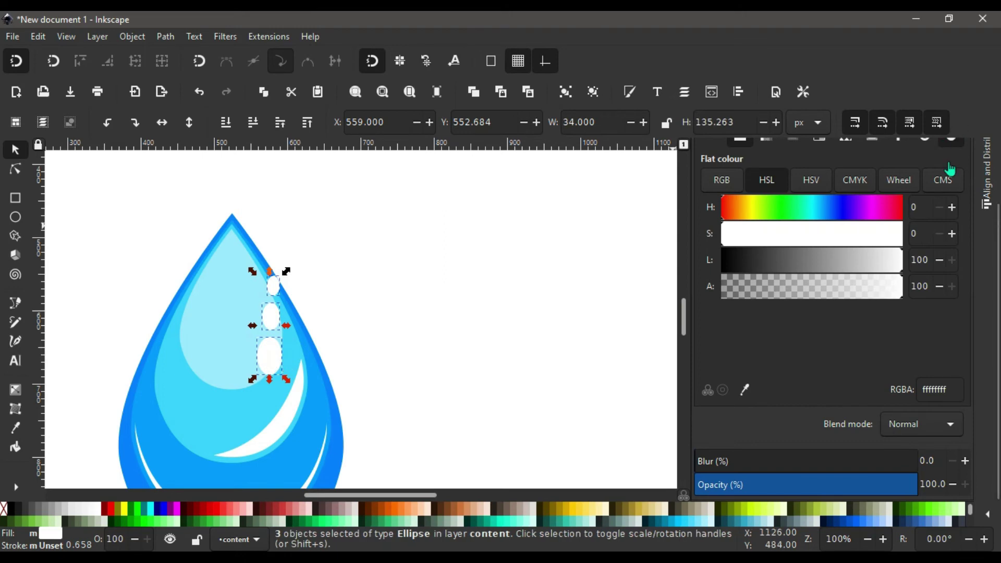
scroll(943, 162, "up", 3)
left_click(934, 150)
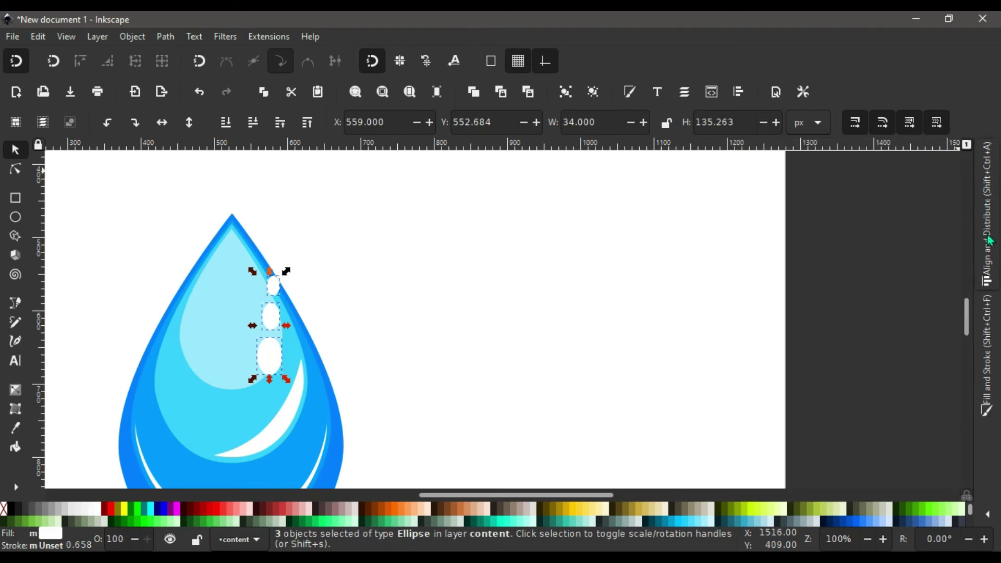
left_click(739, 96)
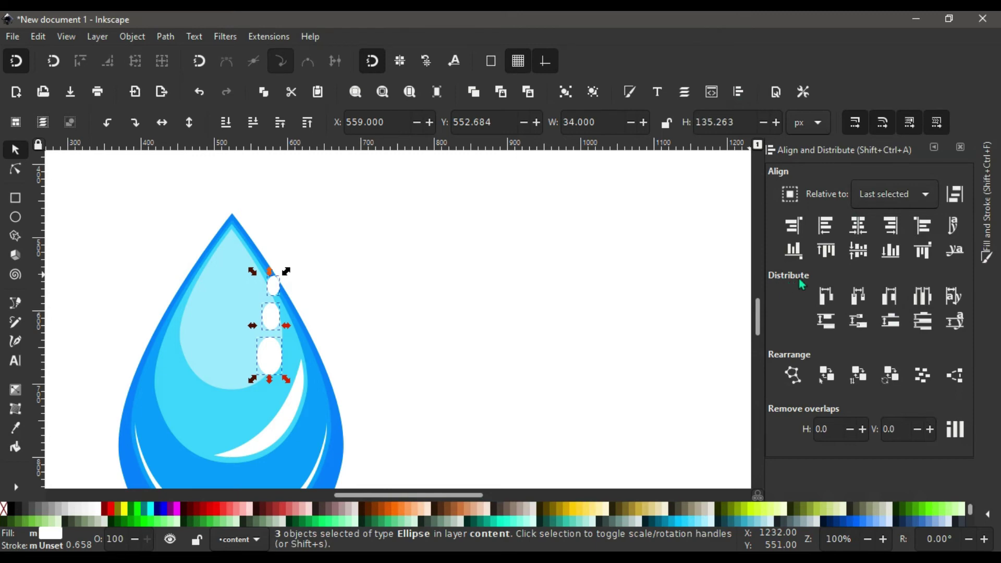
left_click(929, 331)
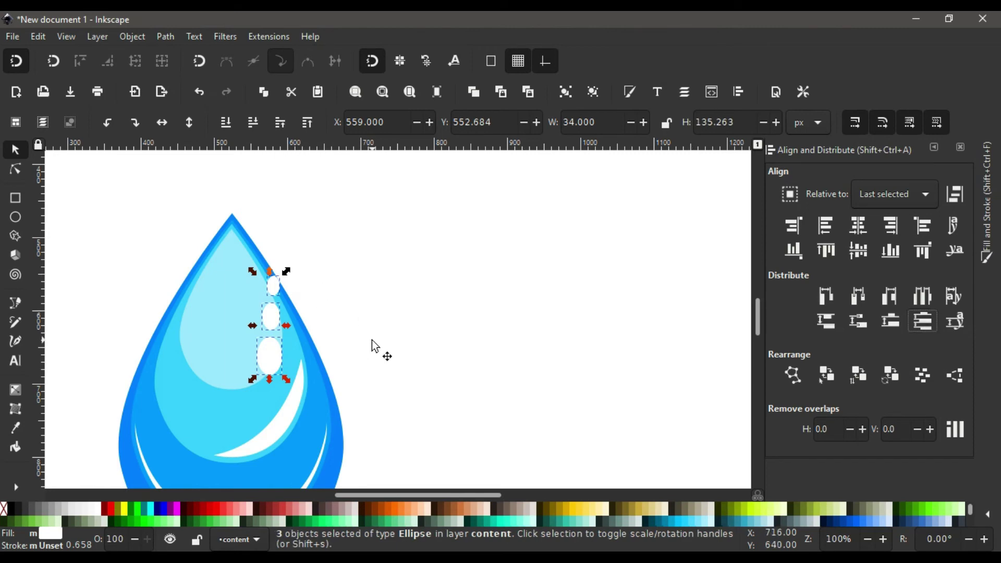
key("ctrl+g")
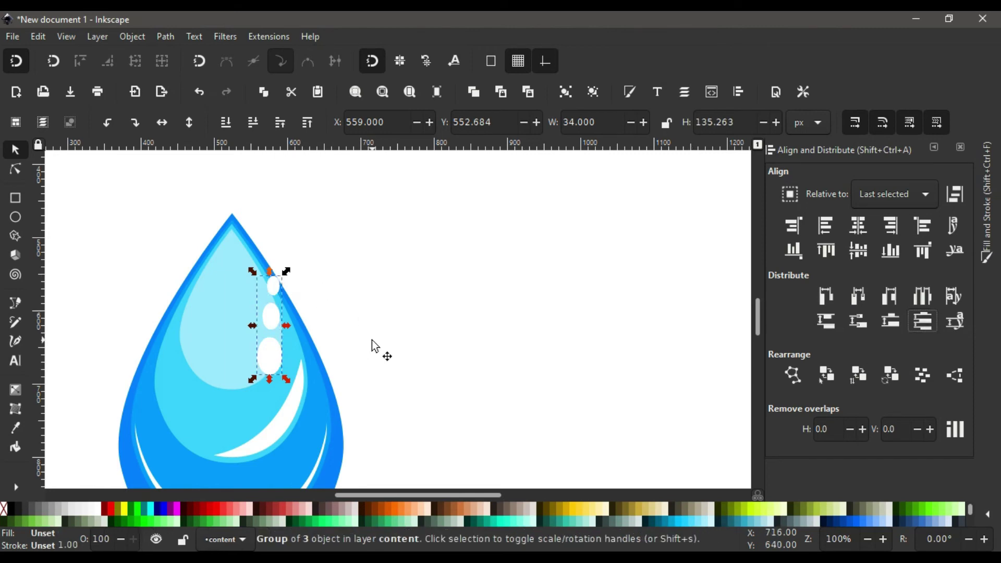
Tilt the highlight group 15° along the drop's edge and nudge it slightly left
left_click(273, 325)
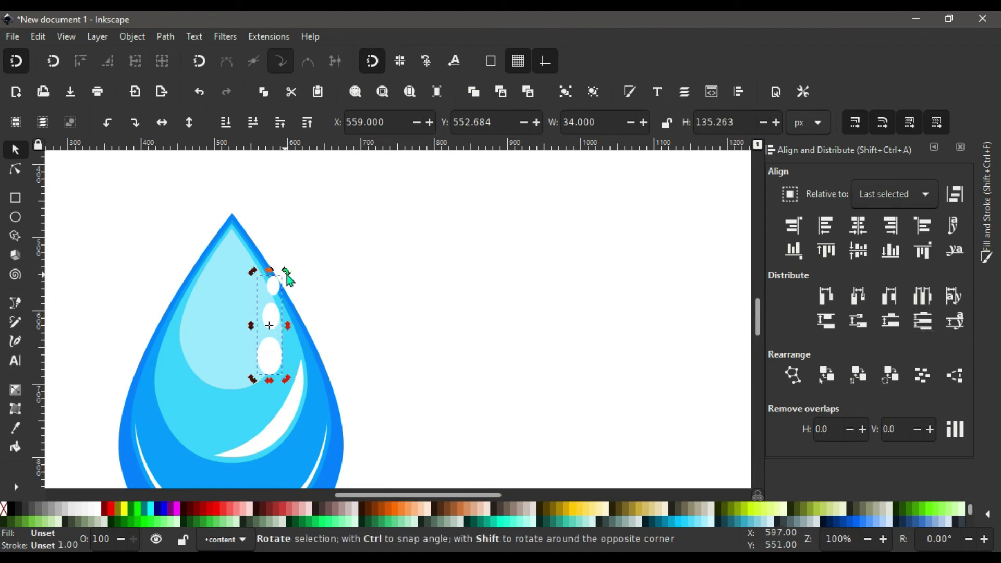
key("ctrl")
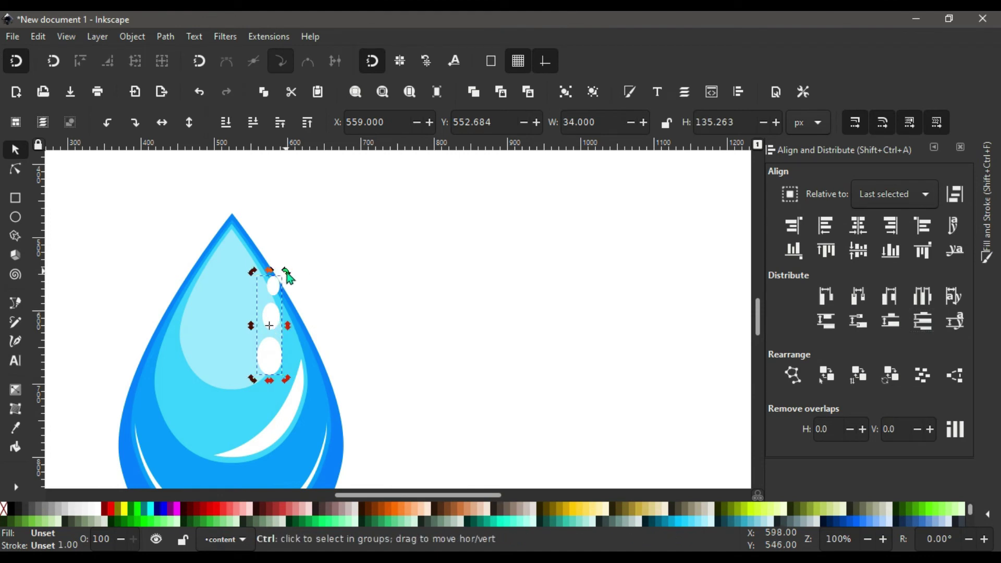
left_click_drag(286, 271, 276, 271)
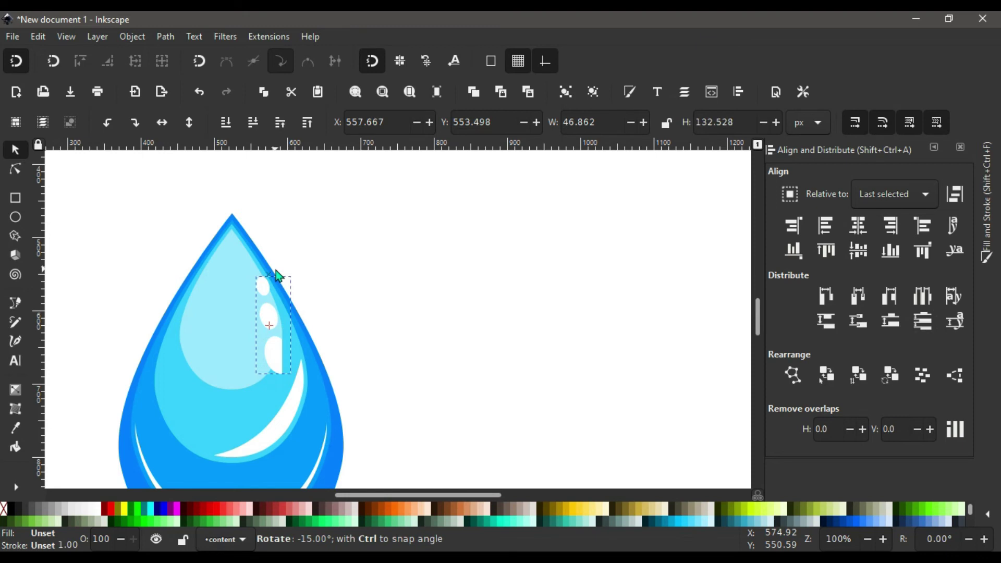
key("Escape")
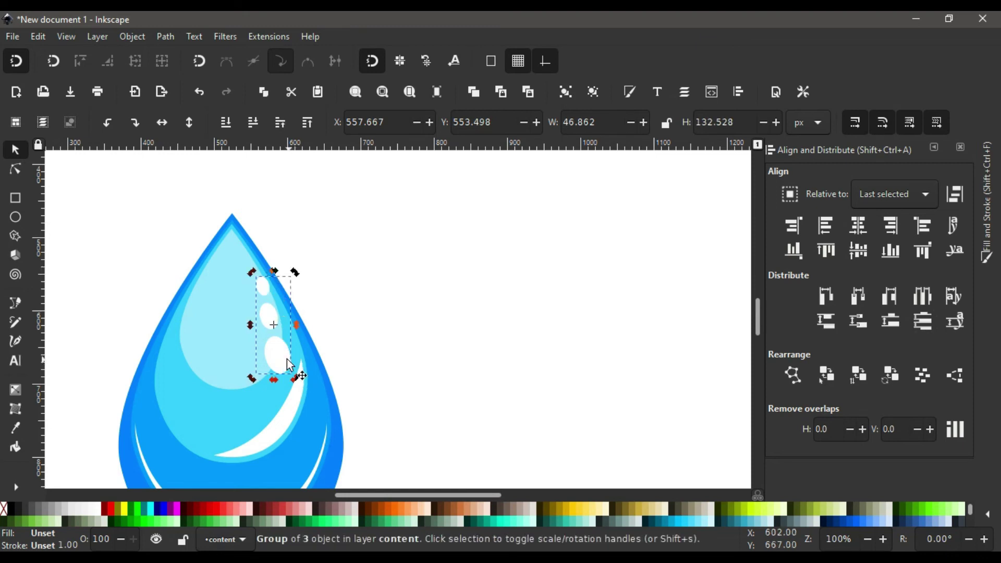
left_click_drag(280, 360, 269, 346)
Group all seven drop parts into a 307.052 × 480 px group and move it up to X 403.732, Y 301.107
scroll(305, 310, "down", 2, "ctrl")
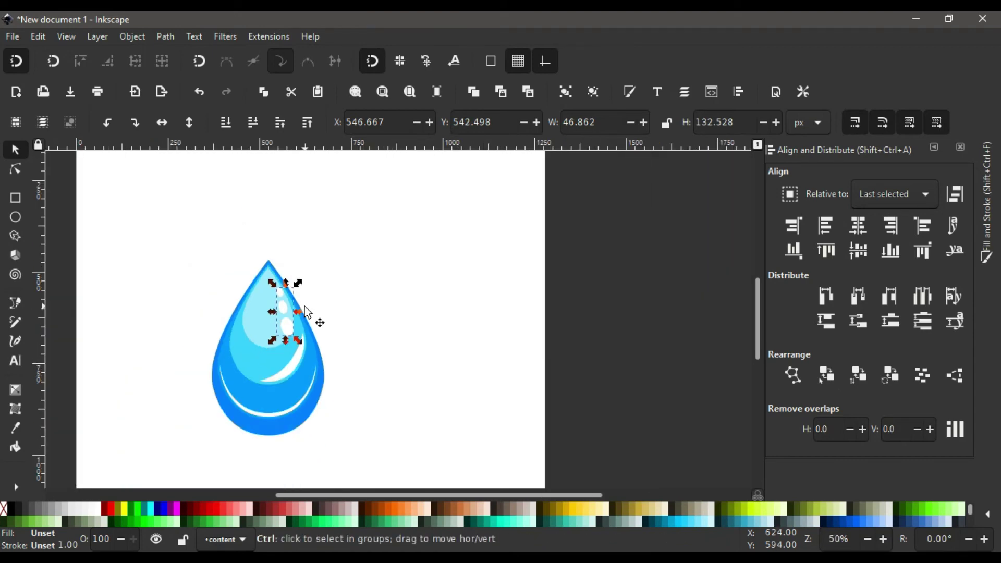
left_click(352, 319)
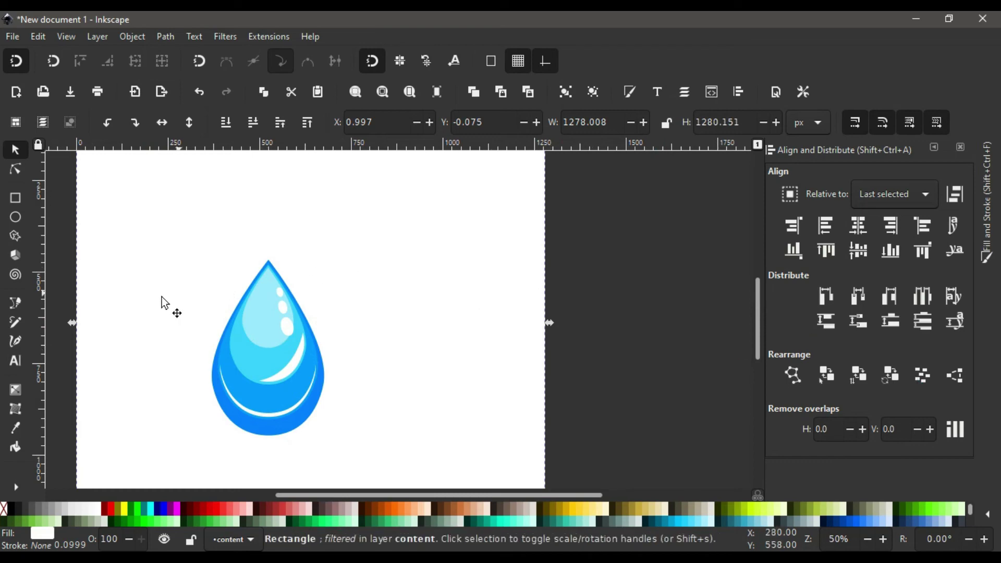
left_click_drag(56, 222, 415, 454)
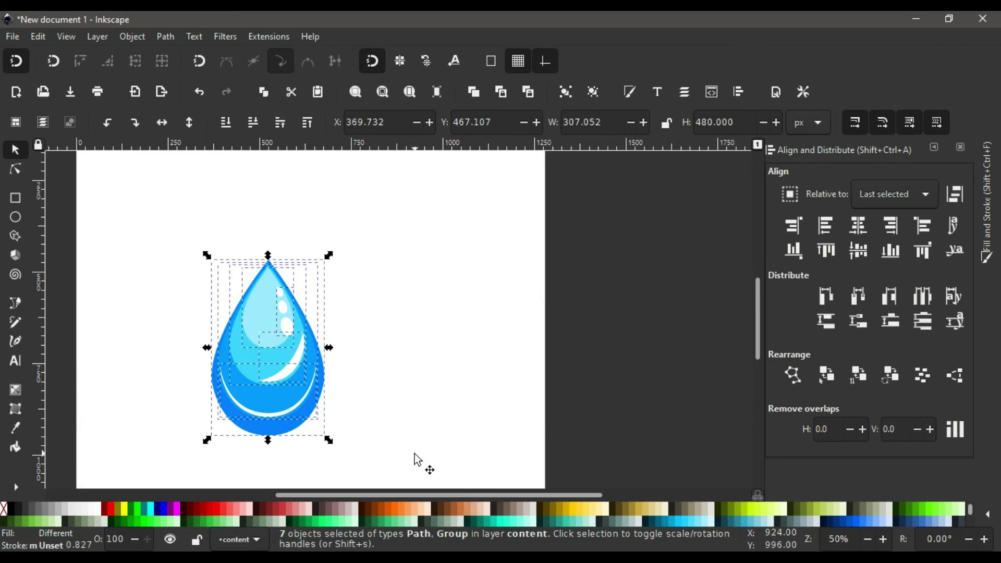
key("ctrl+g")
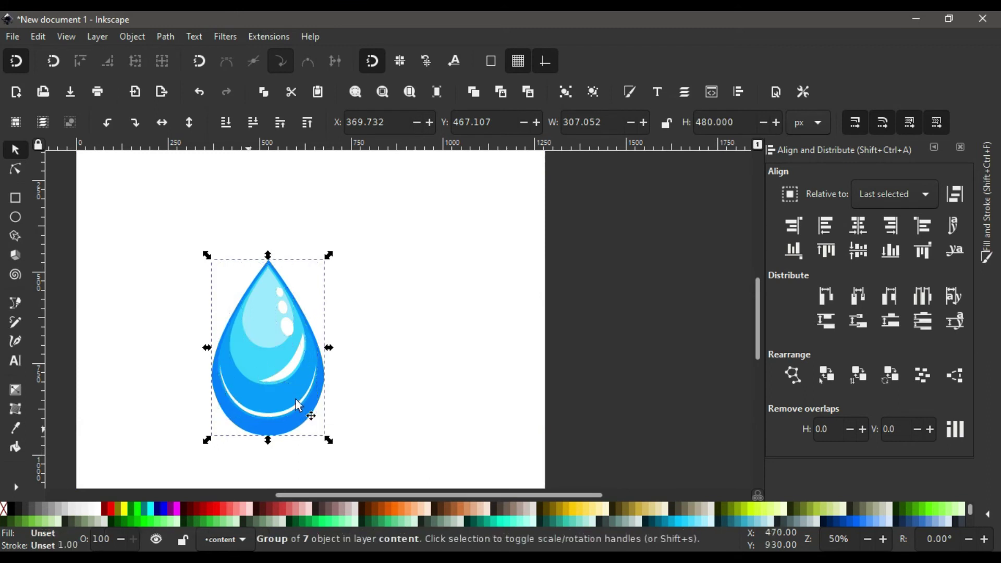
scroll(299, 335, "down", 2)
scroll(300, 335, "up", 1)
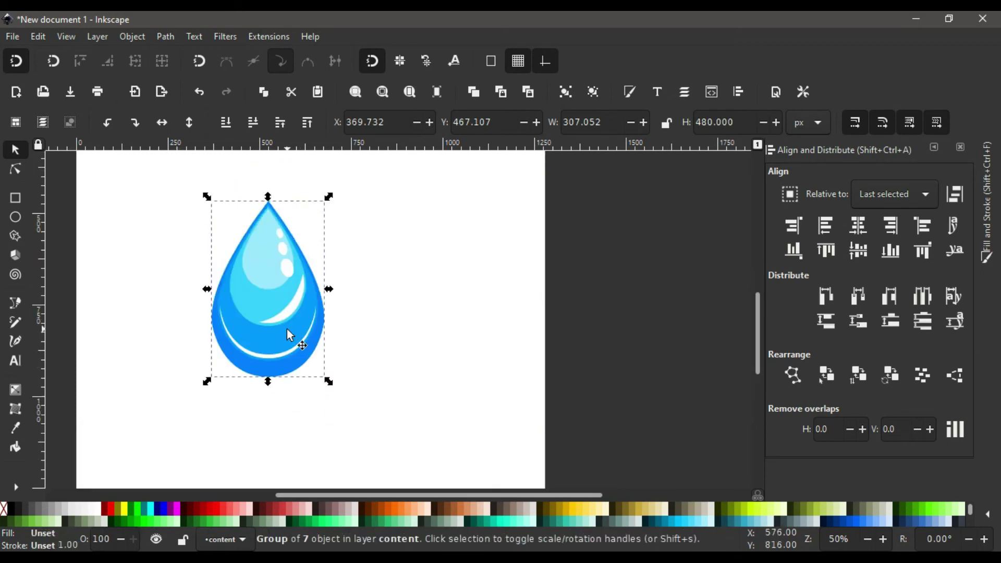
left_click_drag(258, 280, 272, 218)
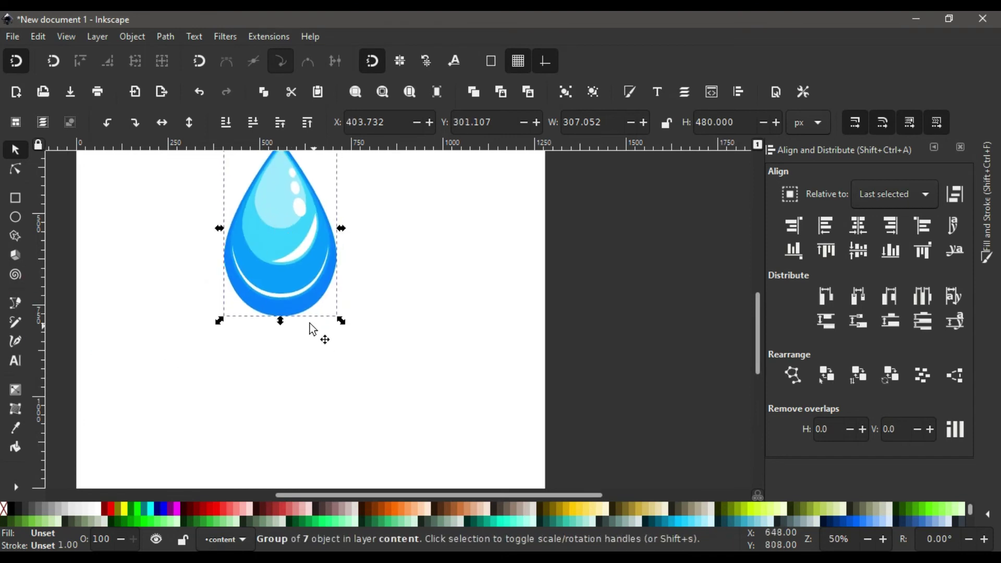
Draw a 778 × 298 px red ellipse and move it under the drop's base at X 272, Y 832
left_click(19, 221)
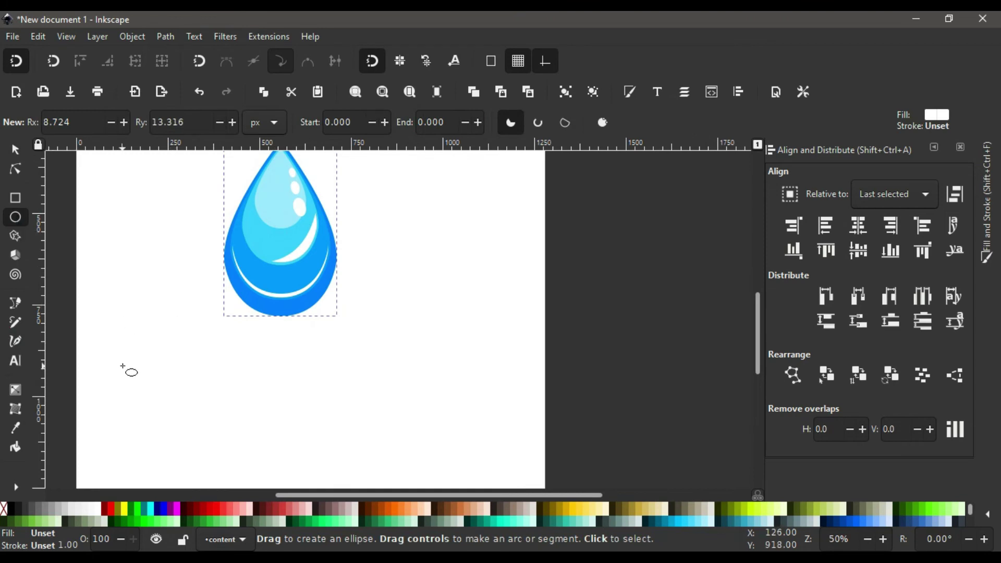
left_click(15, 150)
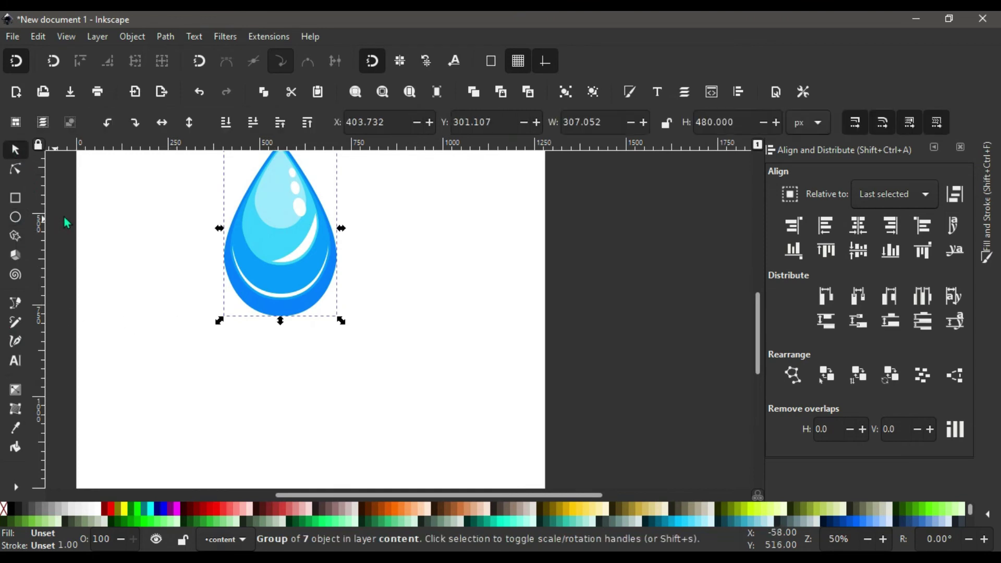
left_click(64, 213)
left_click(18, 223)
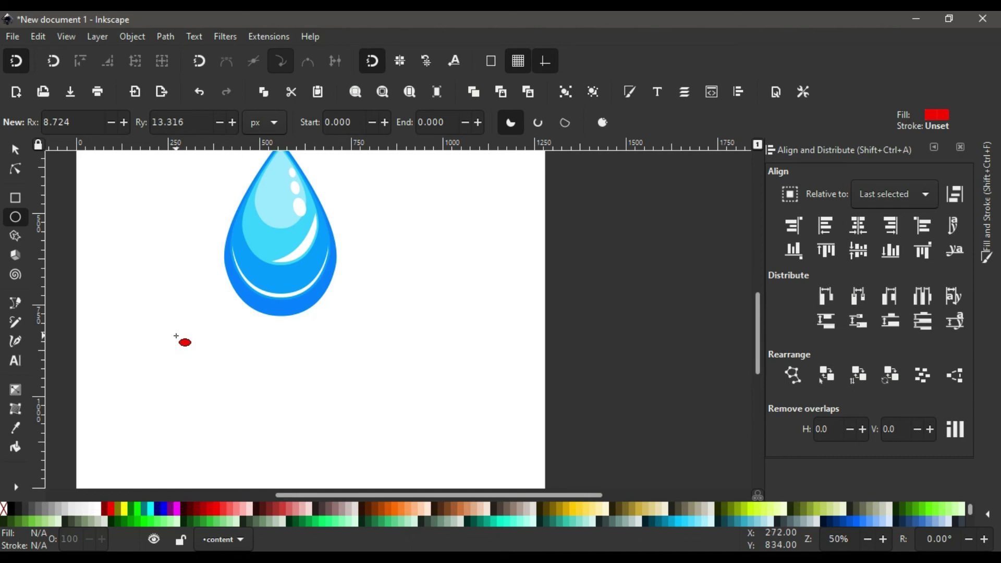
left_click_drag(175, 337, 461, 443)
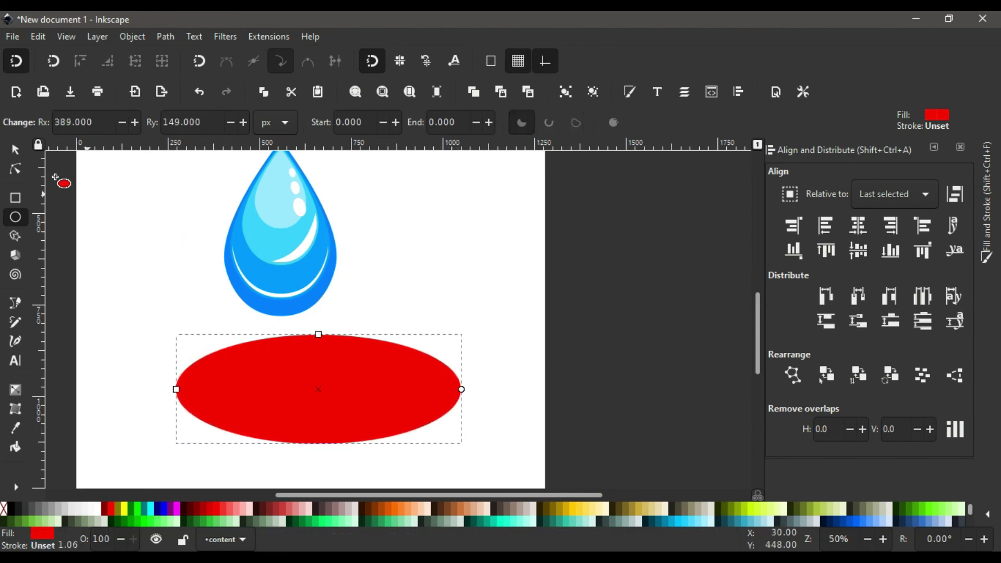
left_click(17, 152)
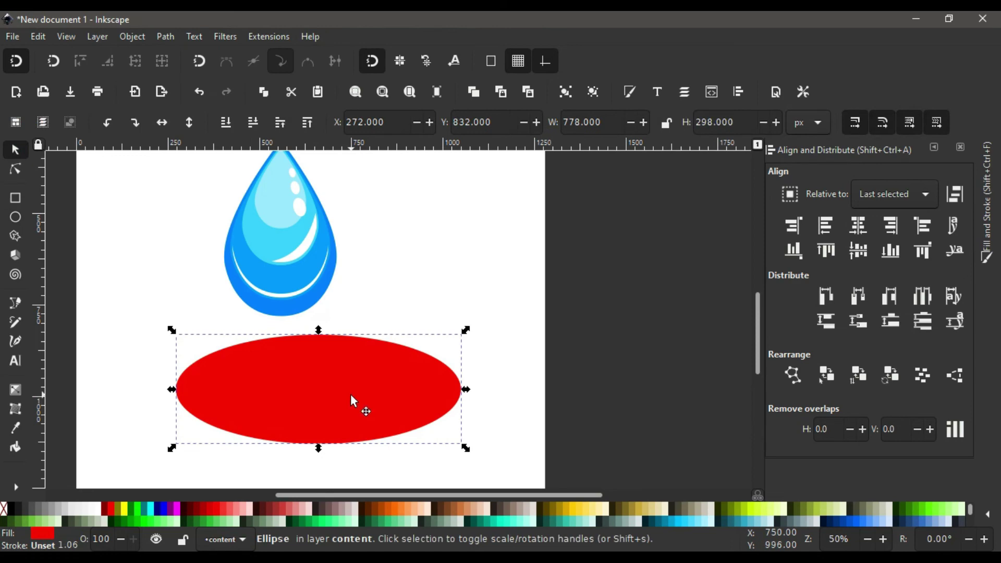
left_click_drag(353, 401, 309, 360)
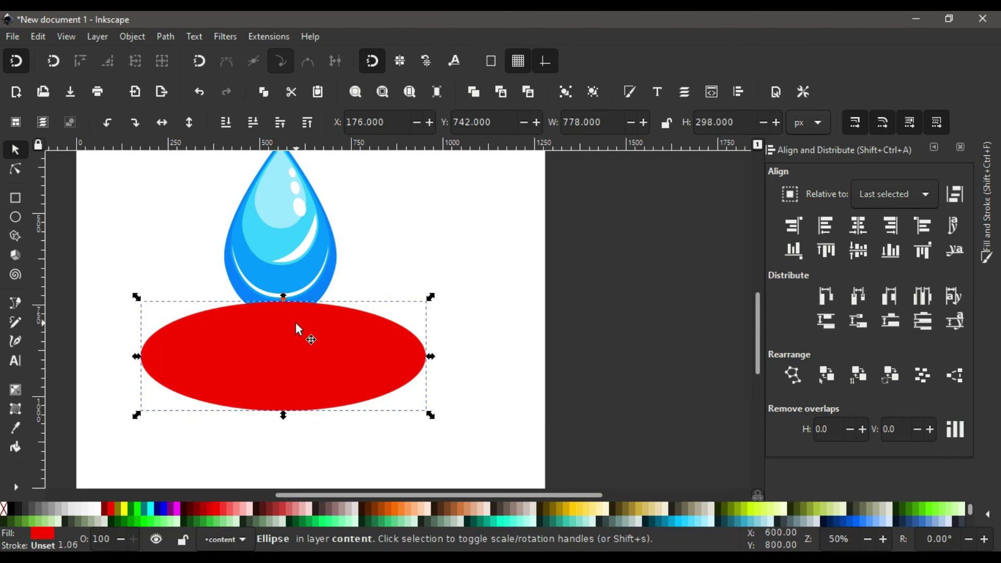
Centre the red ellipse under the drop group at X 168.258, then select the ellipse alone
left_click(289, 225, "shift")
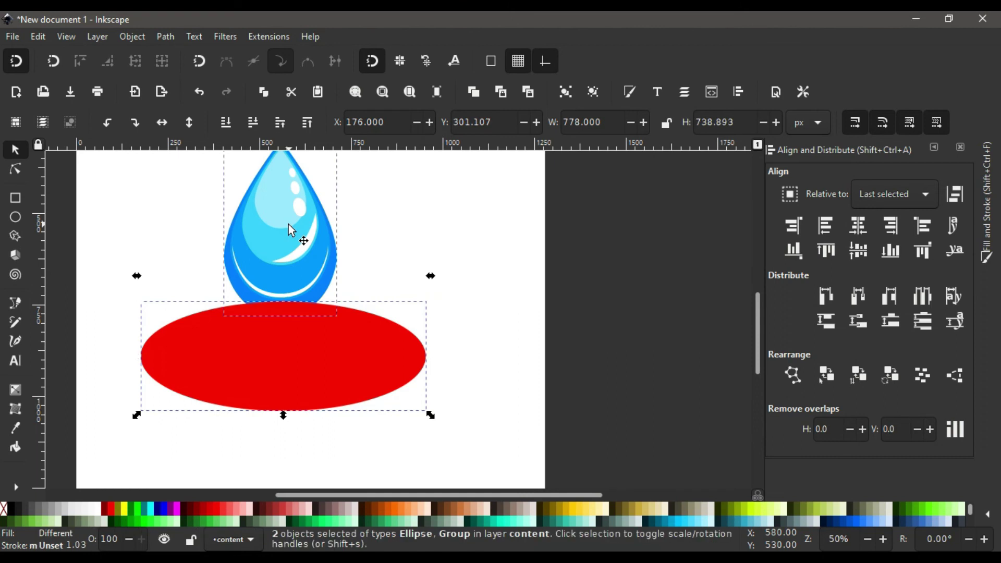
left_click(859, 234)
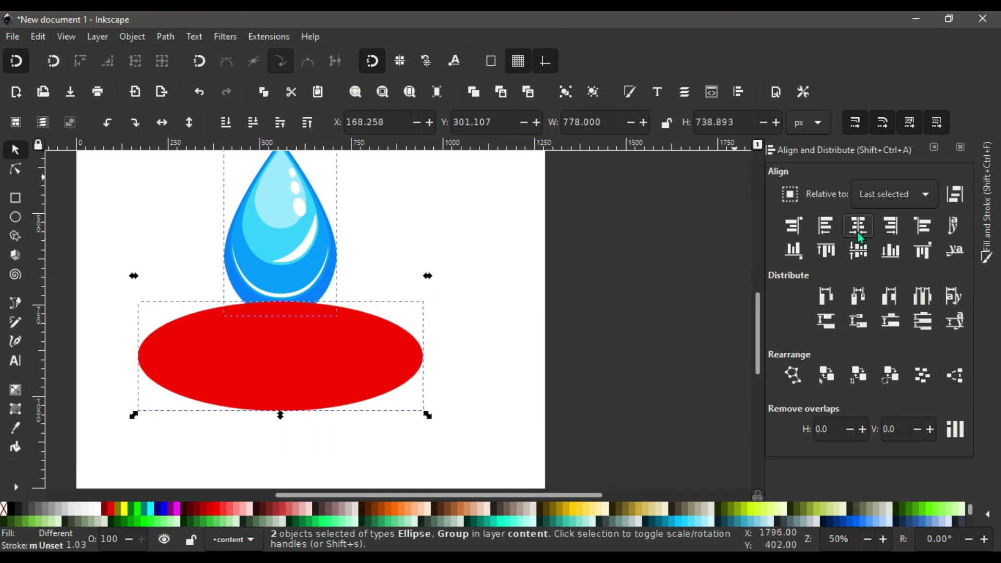
left_click(422, 223)
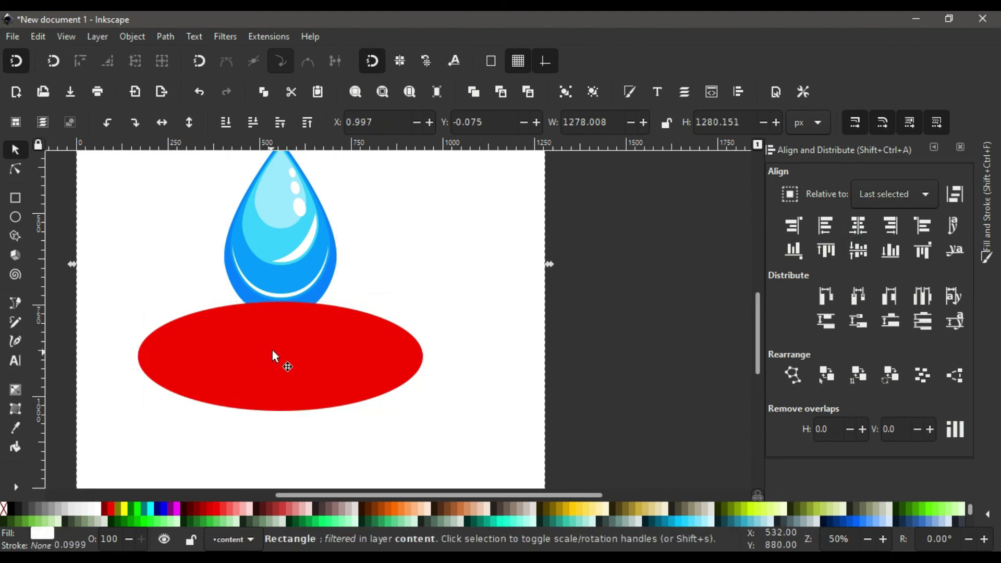
left_click(293, 357)
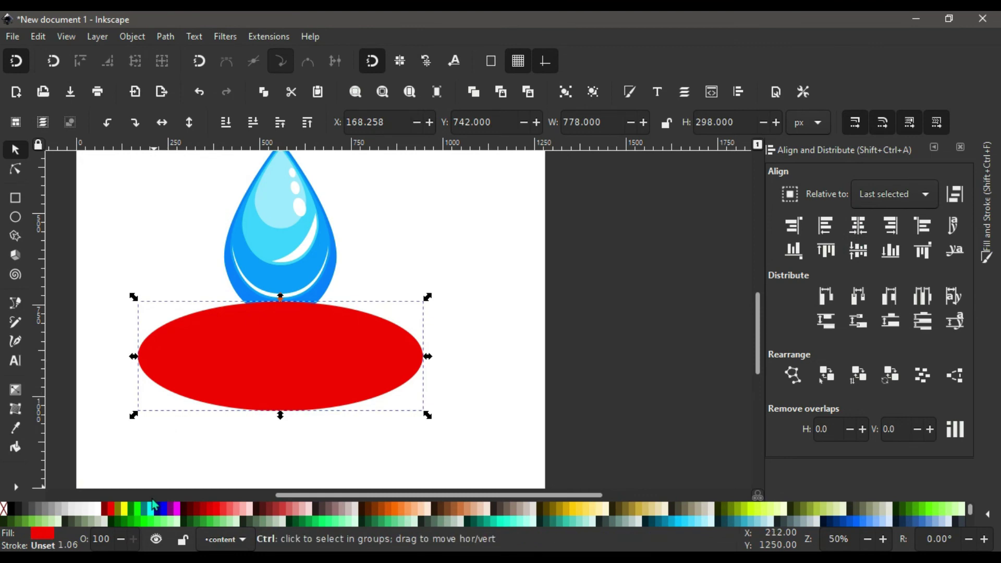
Subtract a shrunken orange copy from the red ellipse with Path > Difference, leaving a red ring
left_click(395, 511)
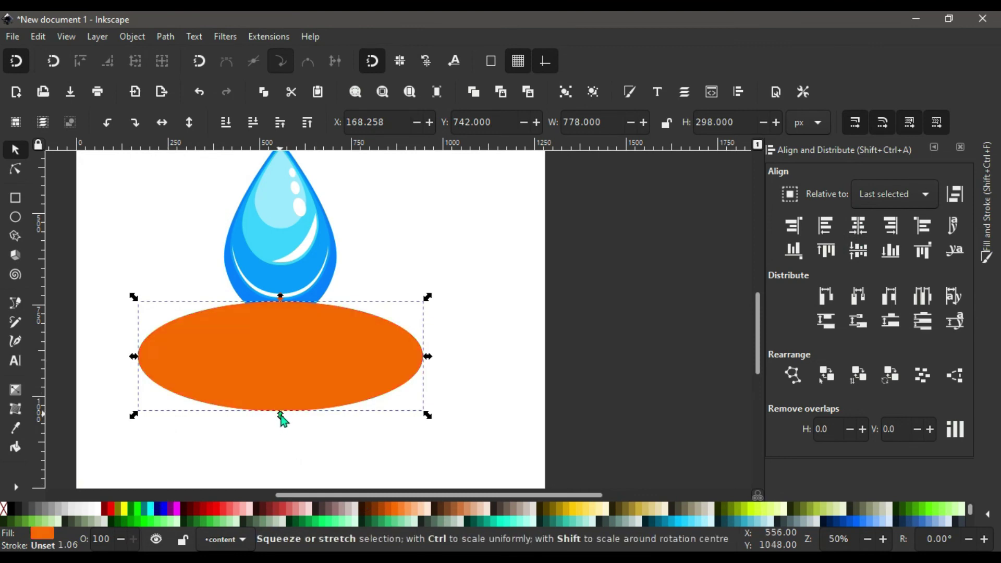
key("ctrl")
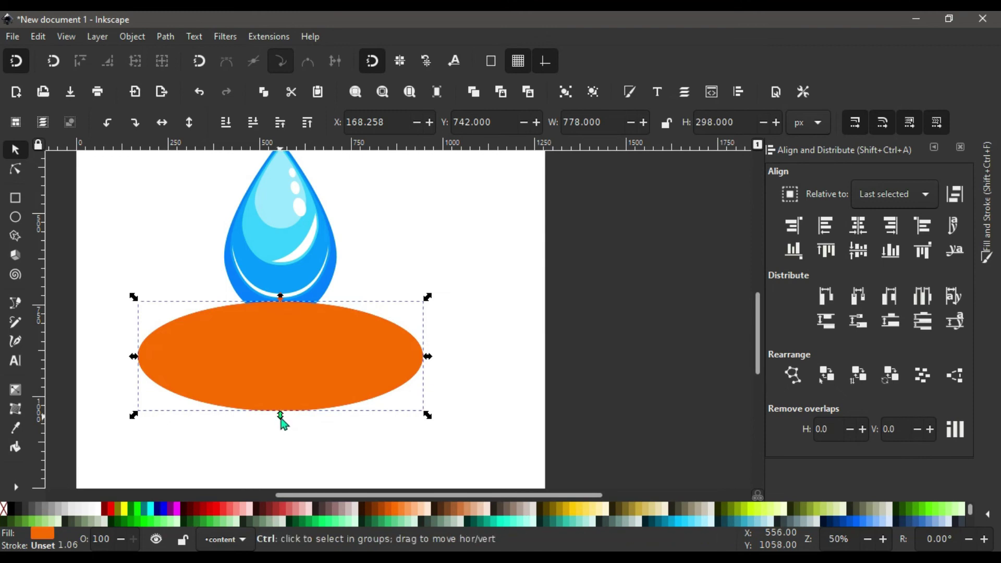
left_click_drag(281, 418, 285, 404)
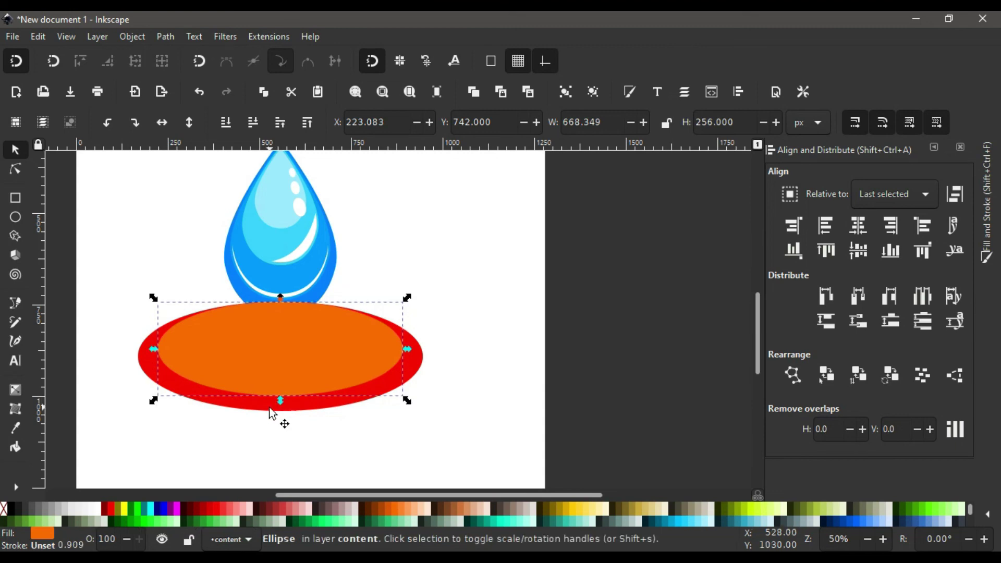
key("shift")
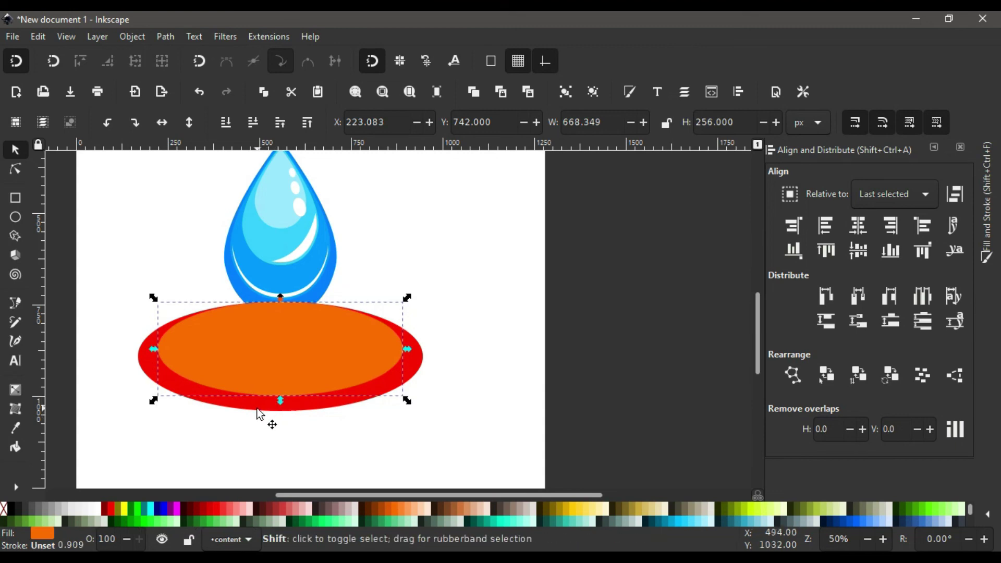
left_click(257, 409, "shift")
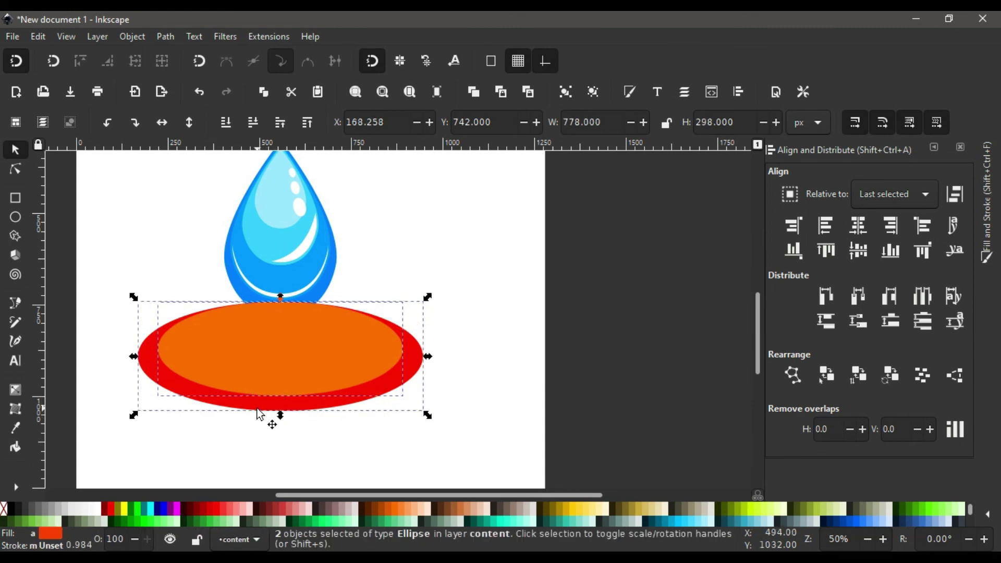
left_click(166, 37)
left_click(197, 128)
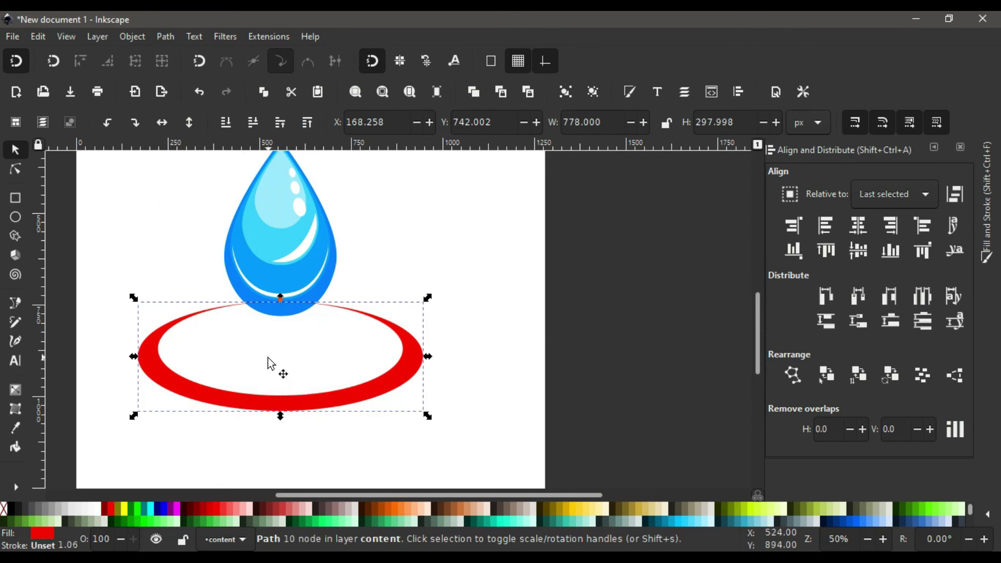
Duplicate the red ring twice, shrinking each copy into a smaller inner ring
key("ctrl")
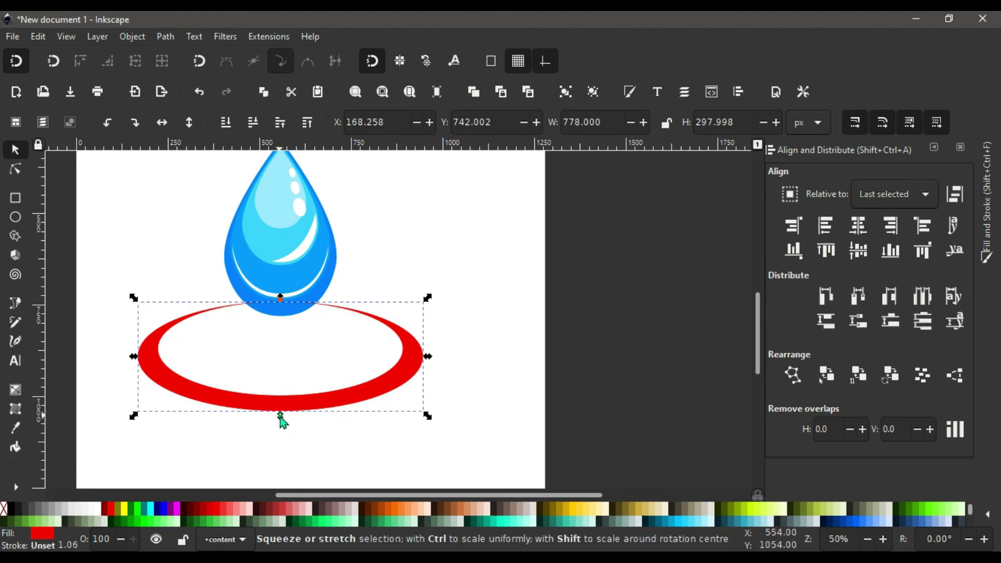
key("ctrl")
left_click_drag(280, 417, 280, 389)
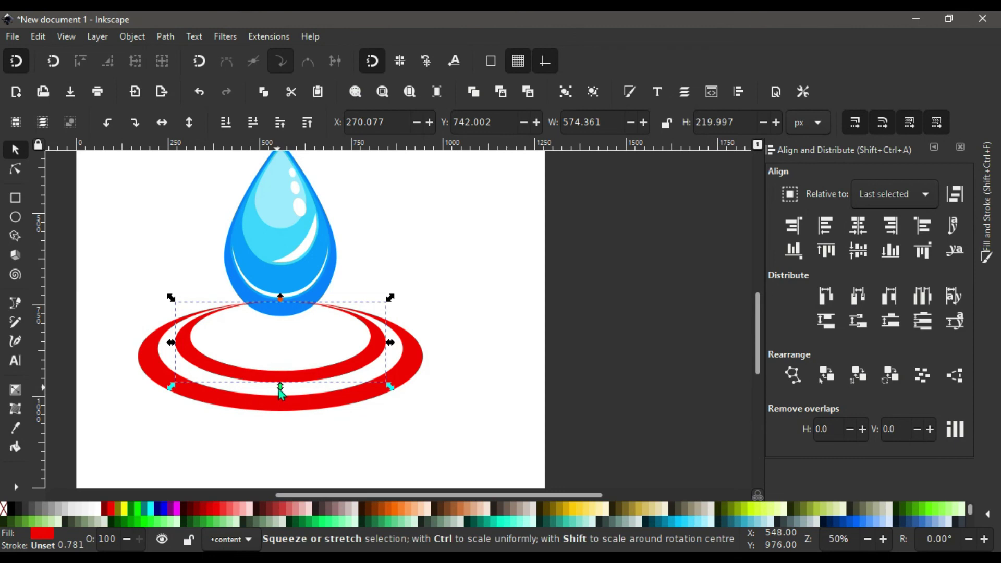
key("ctrl")
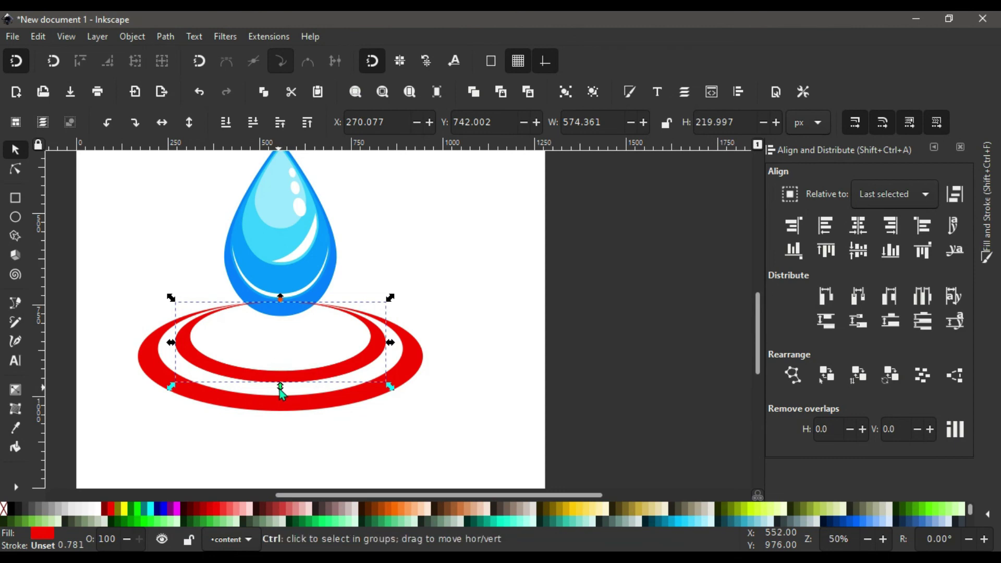
left_click_drag(280, 389, 280, 361)
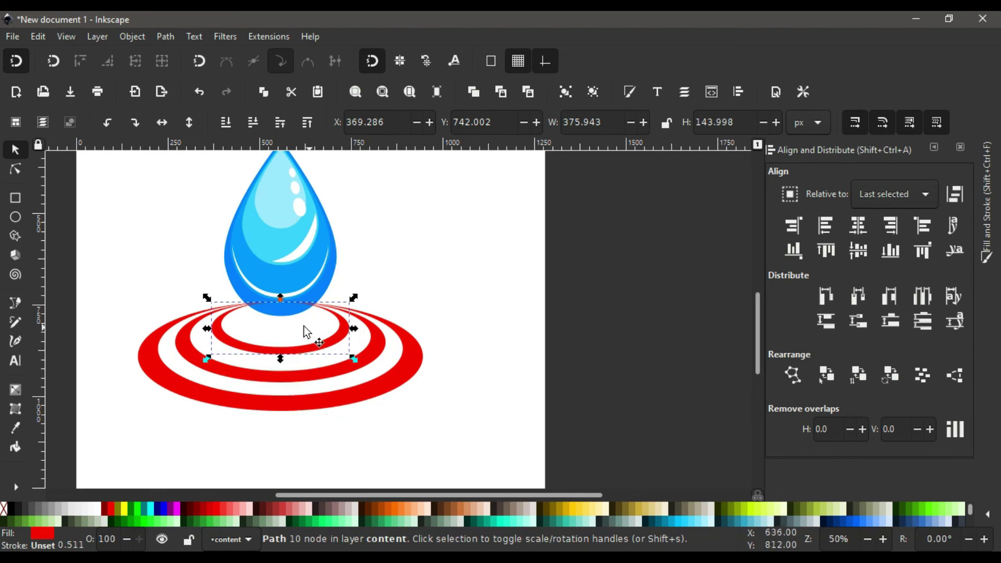
Group the three concentric rings into one 778 × 297.998 px ripple
left_click(302, 375, "shift")
left_click(305, 395, "shift")
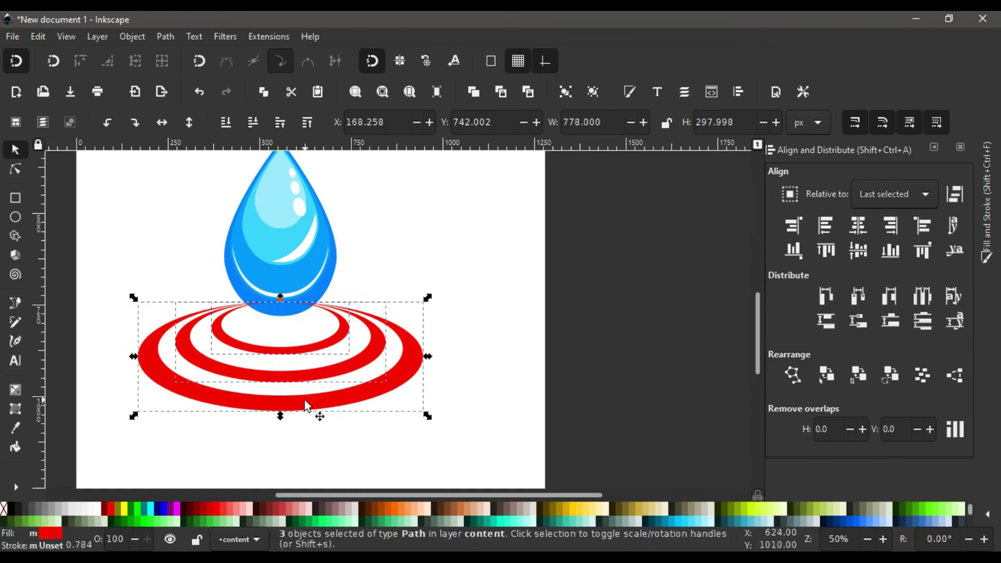
key("ctrl+g")
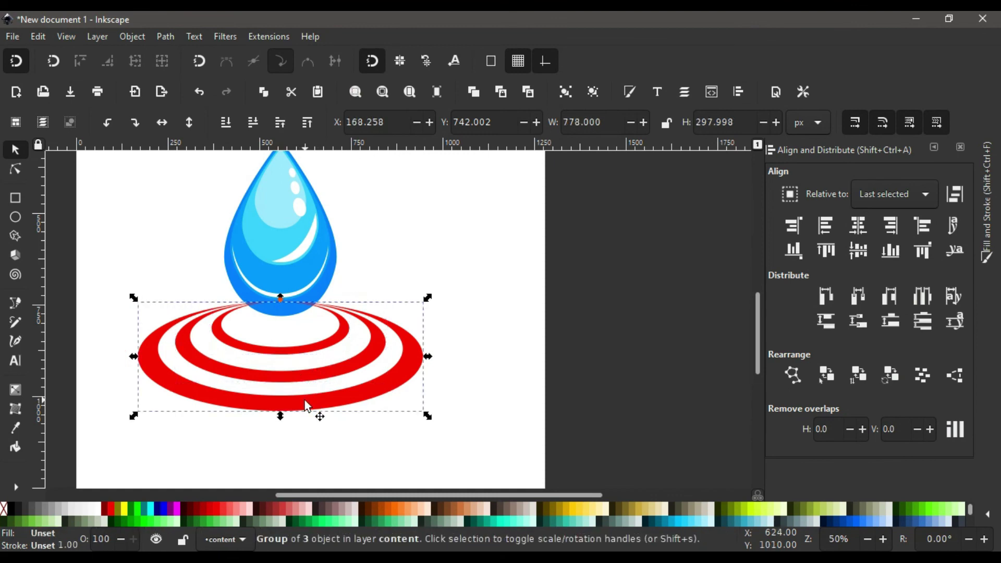
Raise the water drop group to the top above the rings, then select the rings group
scroll(287, 304, "up", 3, "ctrl")
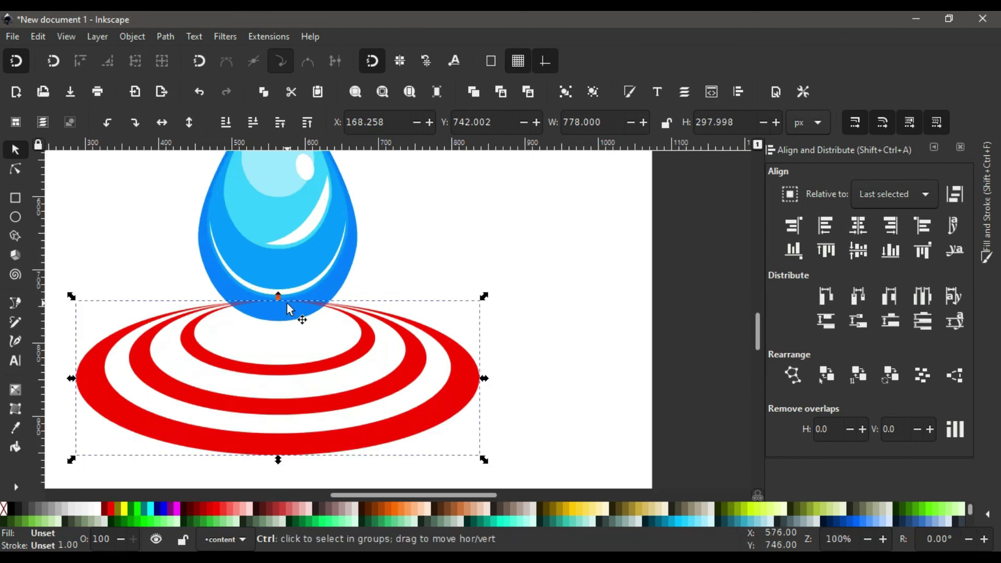
scroll(287, 303, "up", 1, "ctrl")
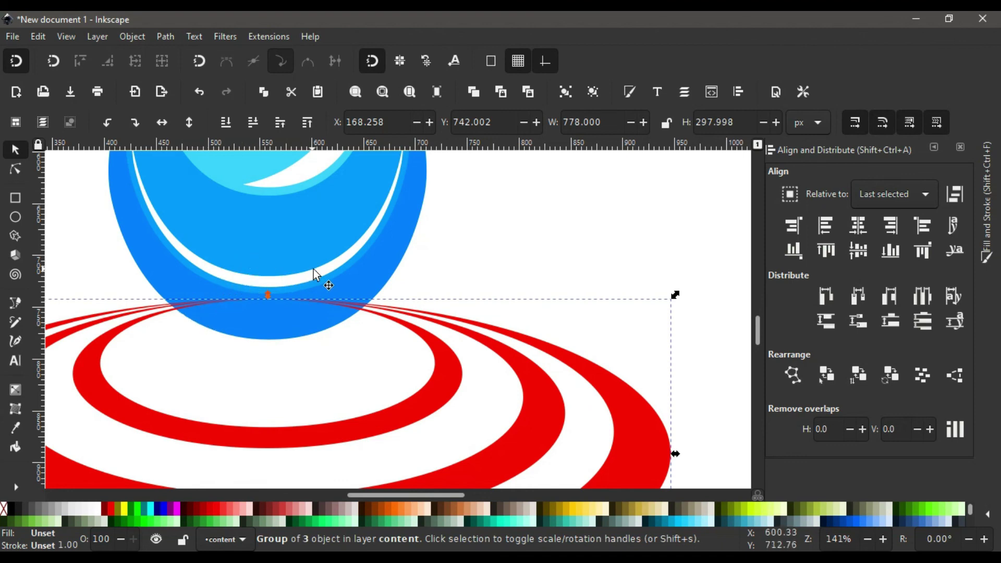
left_click(274, 238)
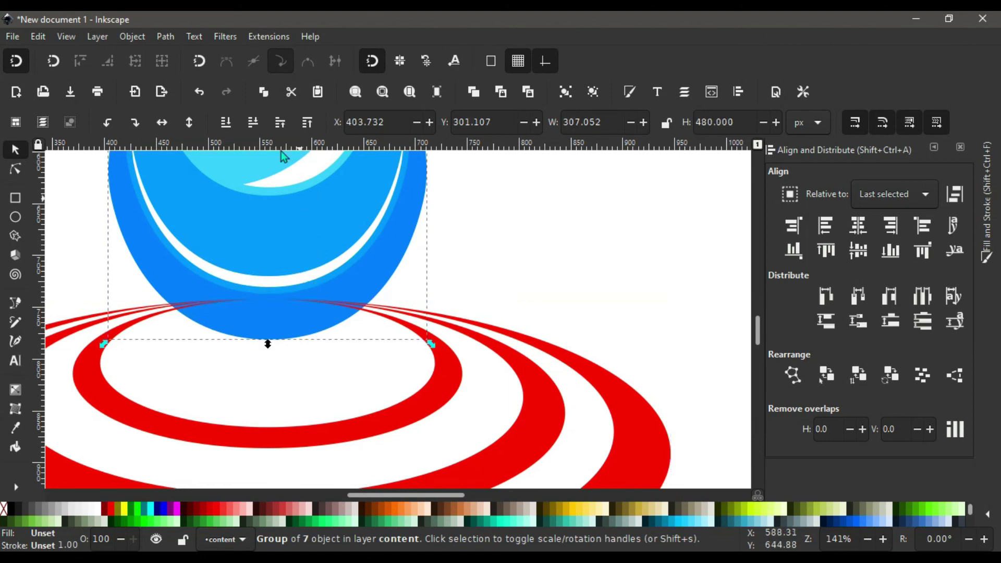
left_click(307, 123)
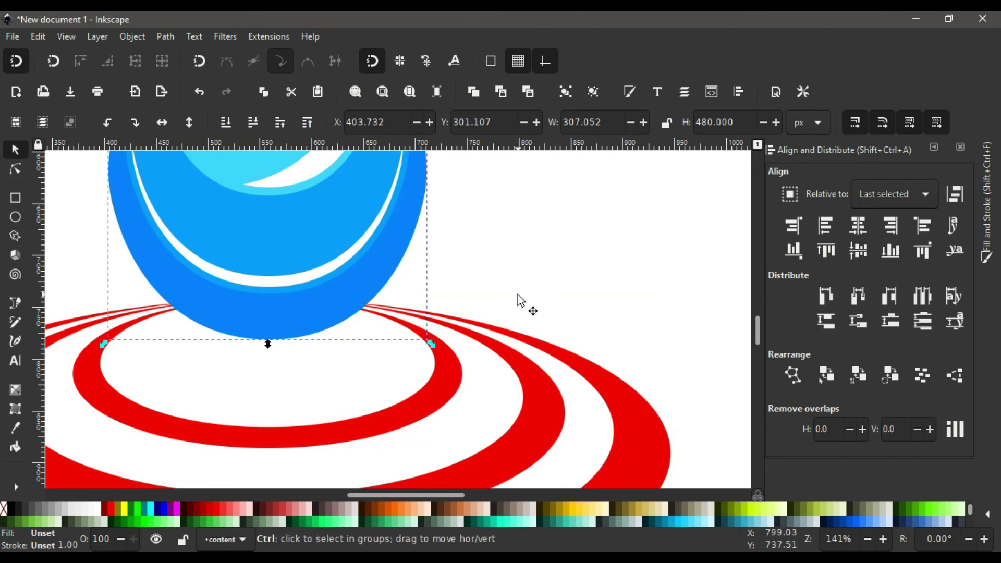
scroll(521, 301, "down", 3)
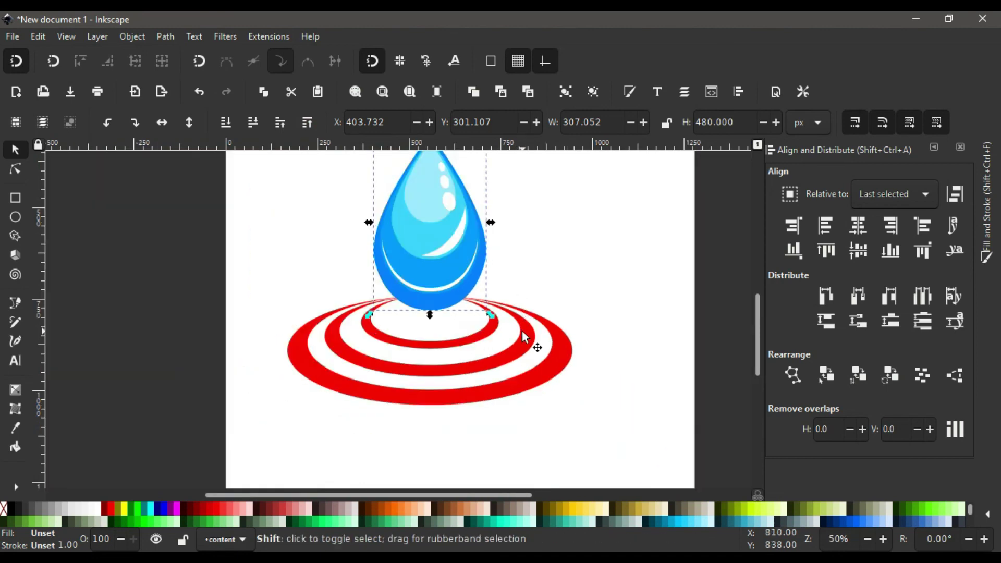
scroll(528, 340, "right", 2)
left_click(380, 396)
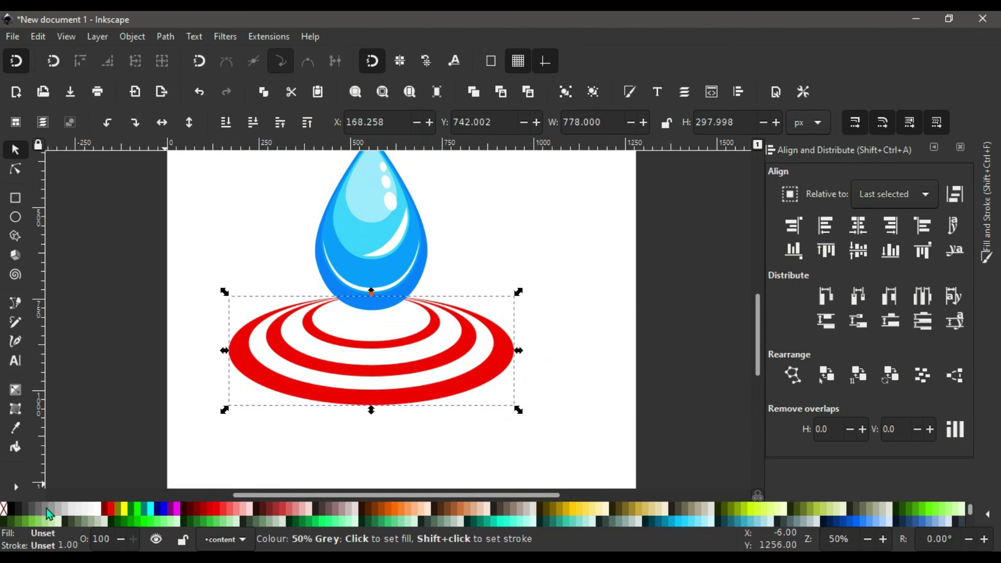
Fill the rings 50% grey and move them with the water drop to the page centre
left_click(47, 513)
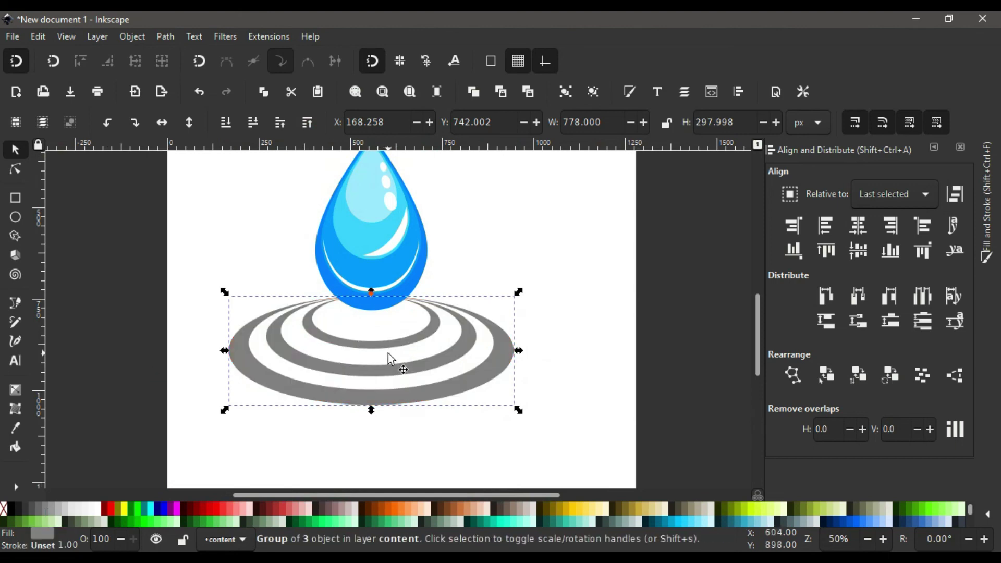
scroll(391, 359, "up", 1, "ctrl")
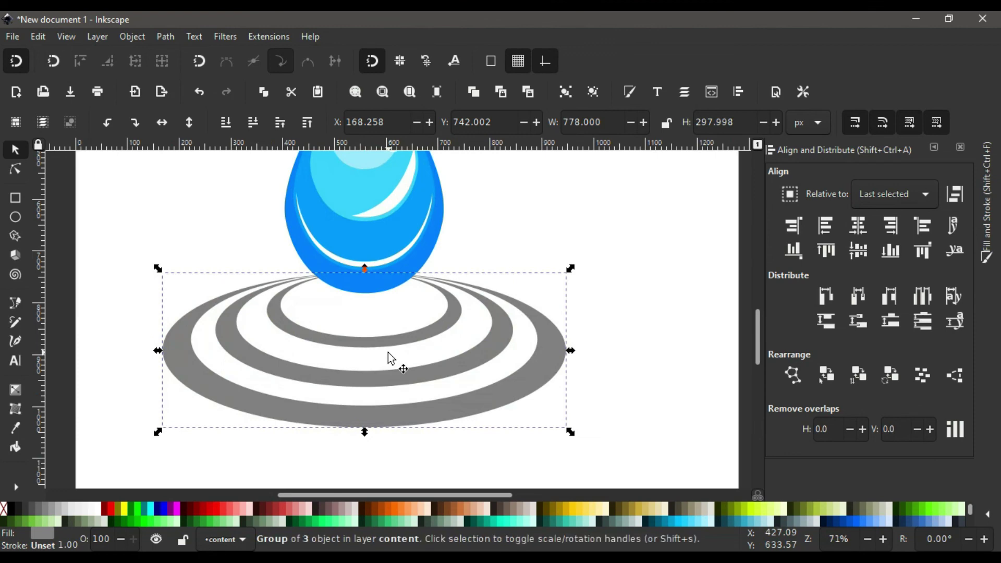
scroll(388, 352, "down", 2, "ctrl")
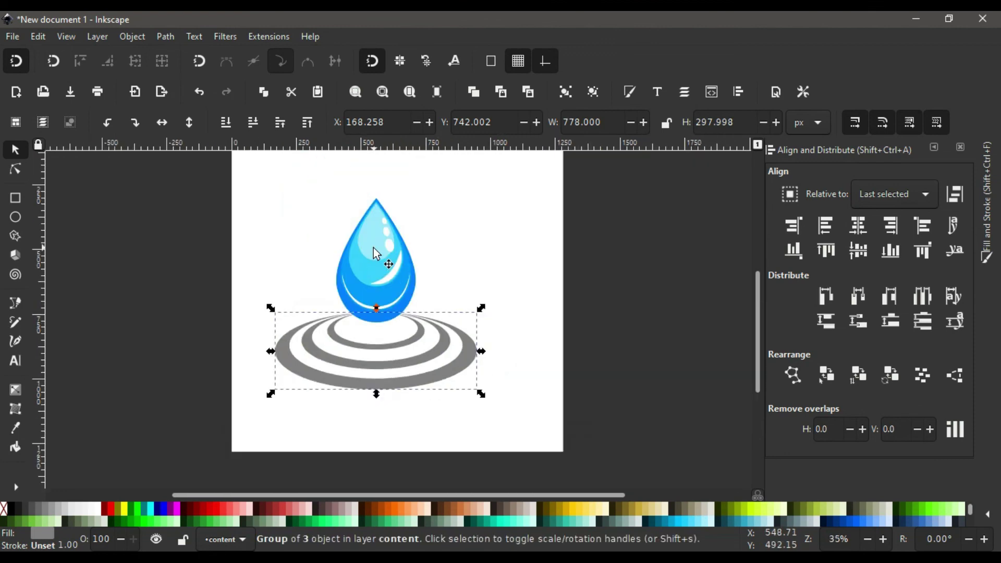
left_click(379, 261, "shift")
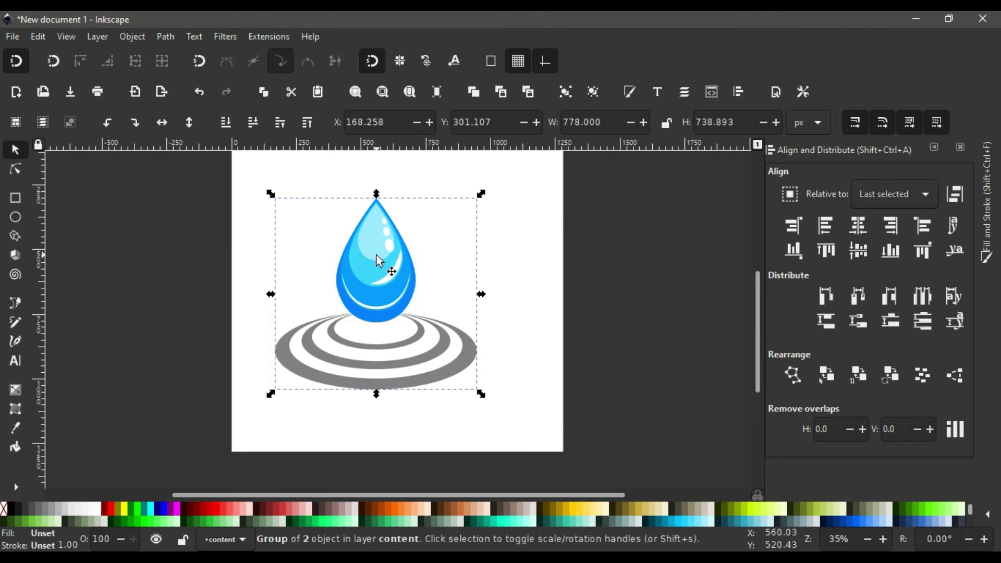
left_click_drag(390, 282, 405, 282)
Select the page background rectangle and show the hidden system tray icons
scroll(433, 289, "up", 1)
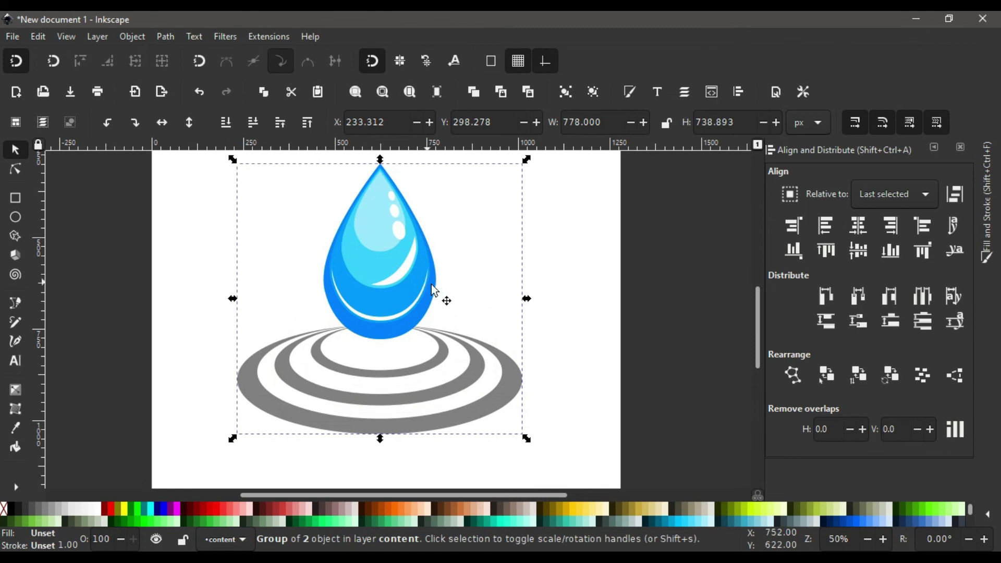
left_click(569, 271)
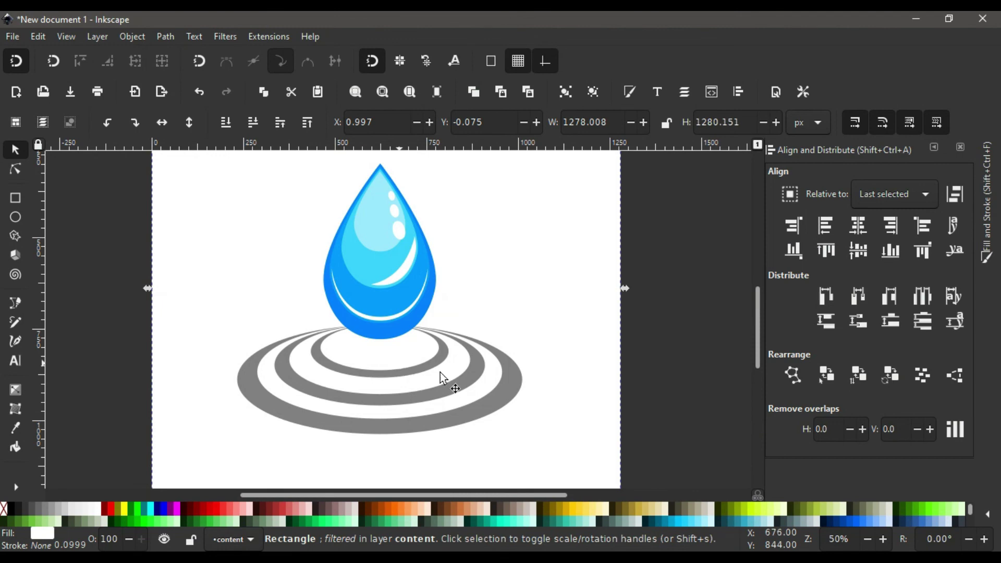
left_click(846, 562)
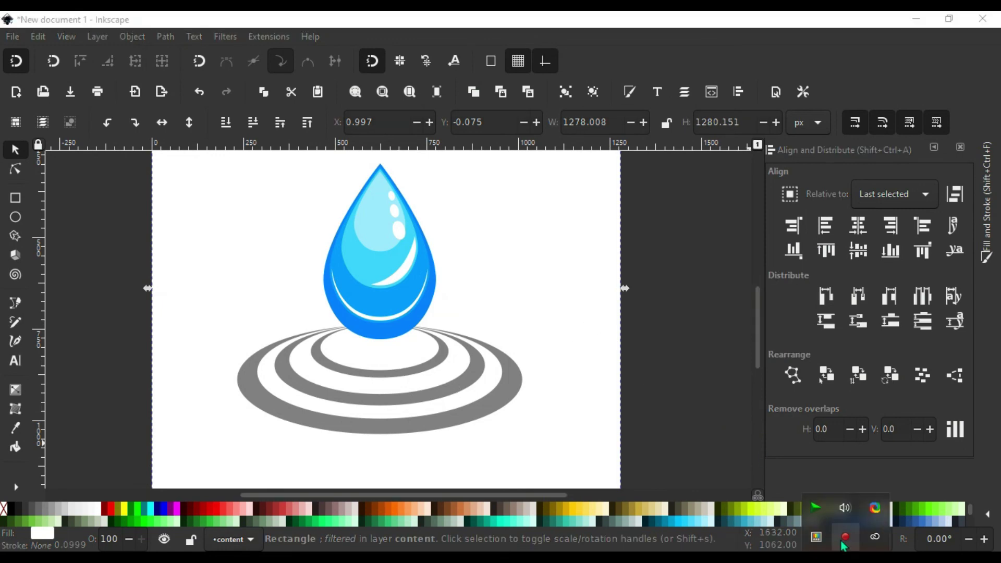